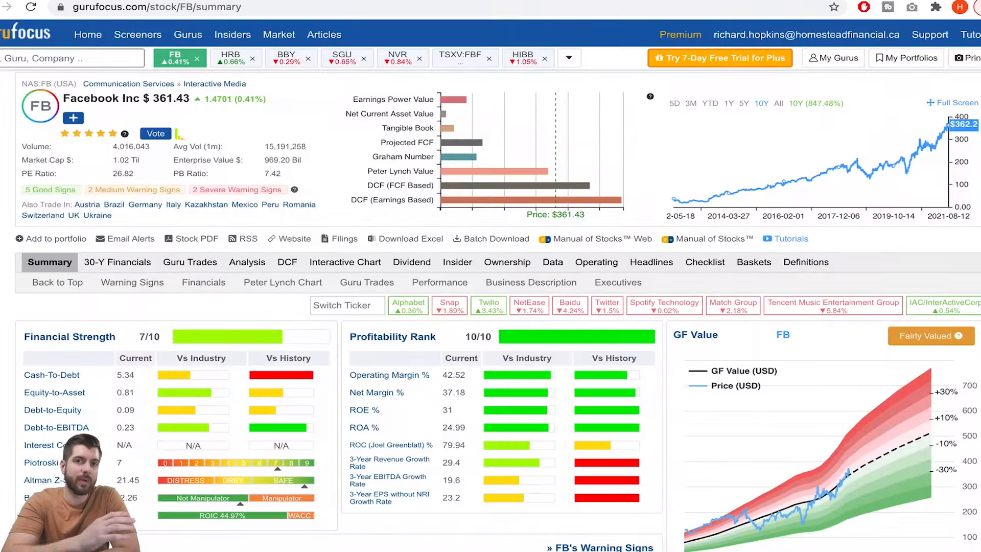
Examine Facebook's stock summary page, covering financial strength, warning signs, valuation ranks, financial charts, Peter Lynch chart and business description
scroll(491, 307, down, 1)
scroll(490, 307, up, 1)
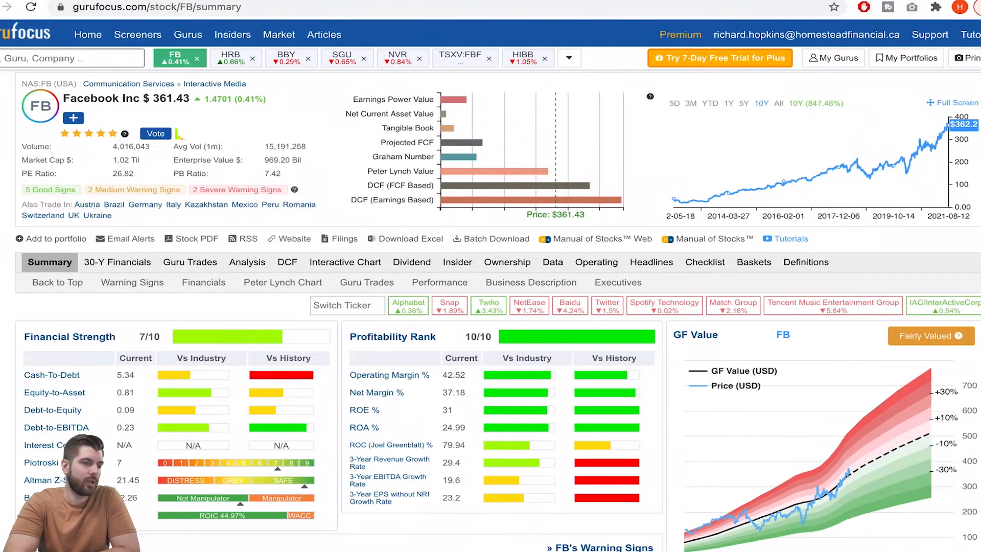
scroll(490, 307, down, 7)
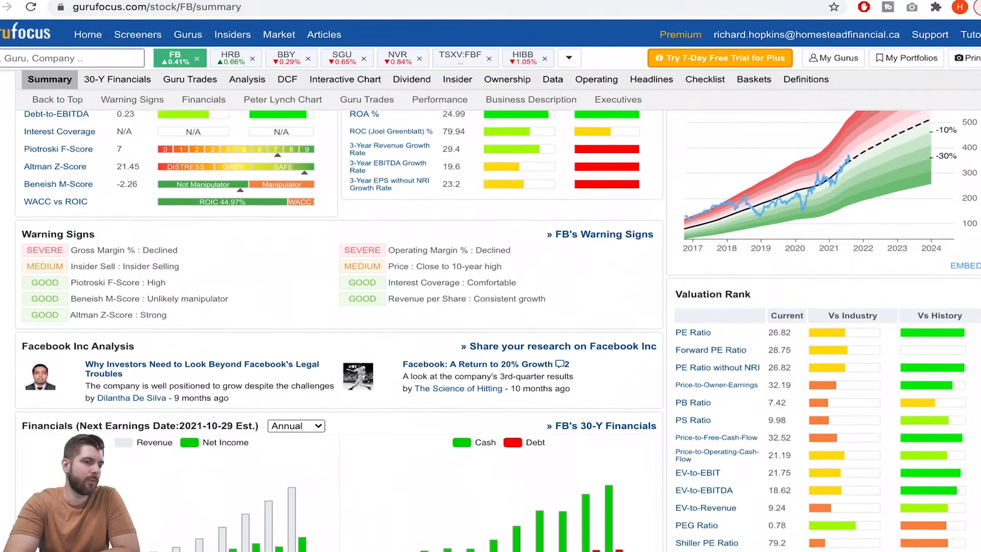
scroll(490, 306, down, 4)
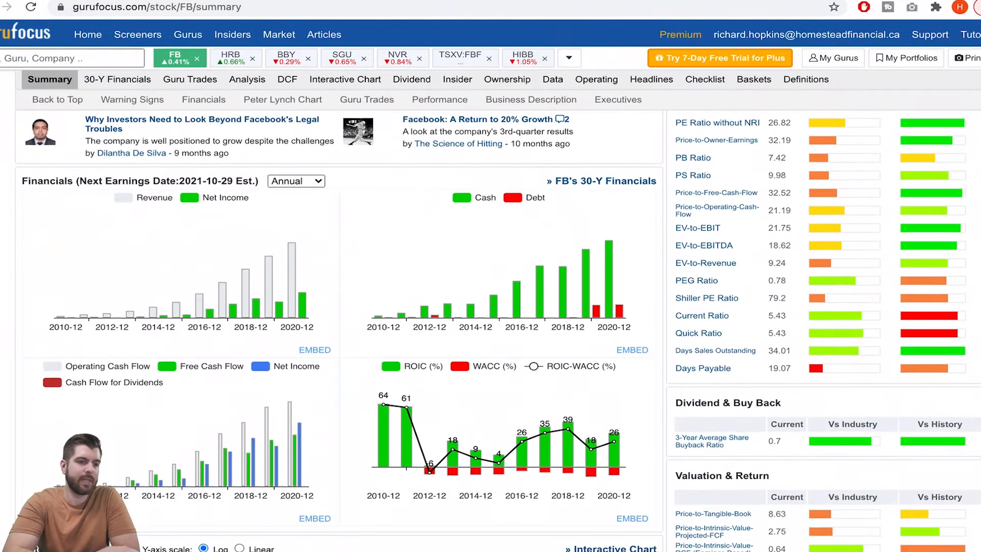
scroll(490, 307, down, 1)
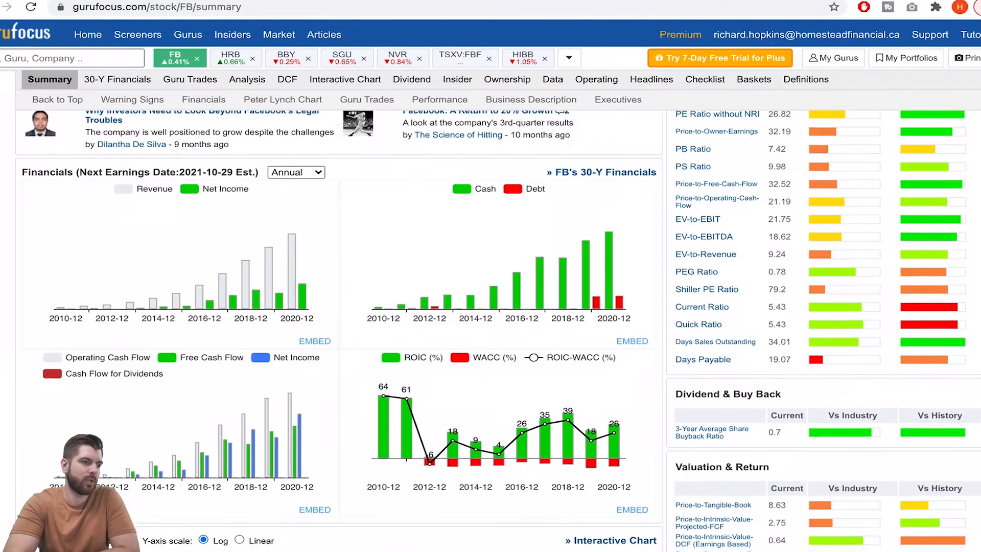
scroll(490, 307, down, 3)
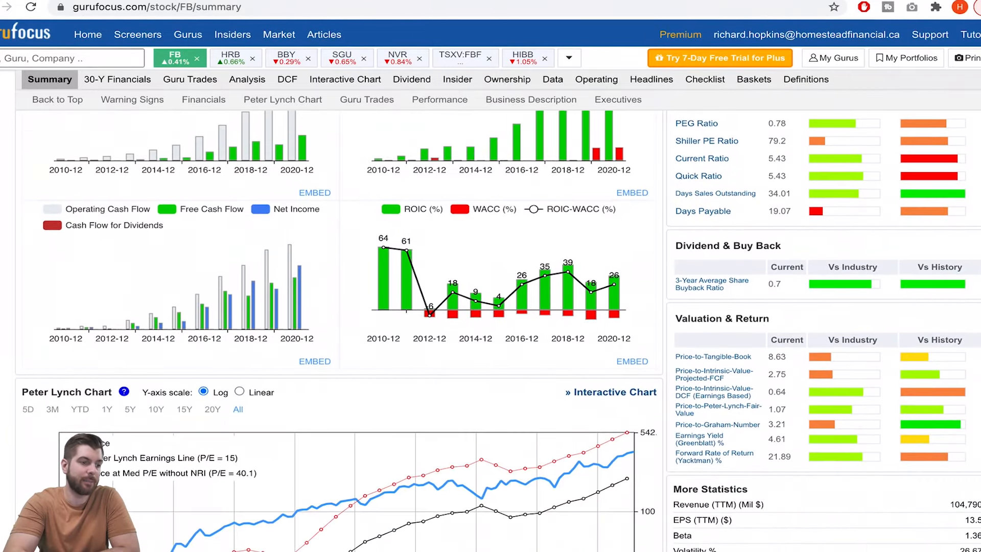
scroll(183, 349, up, 4)
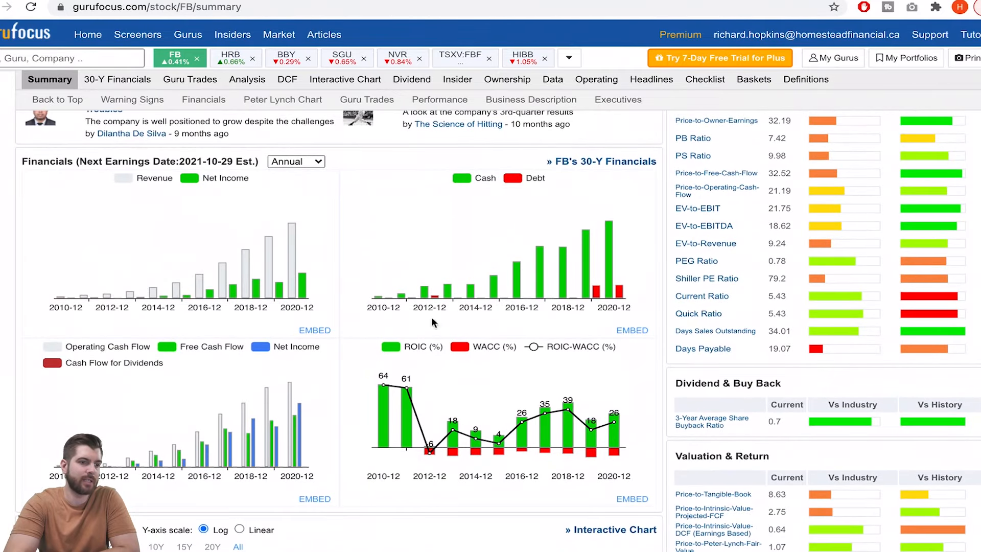
scroll(801, 277, up, 2)
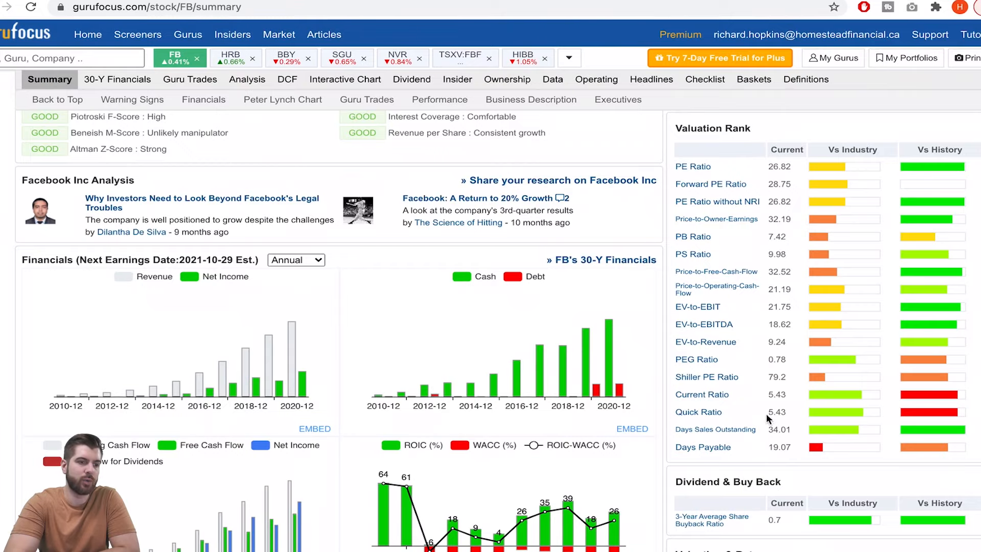
scroll(661, 479, down, 4)
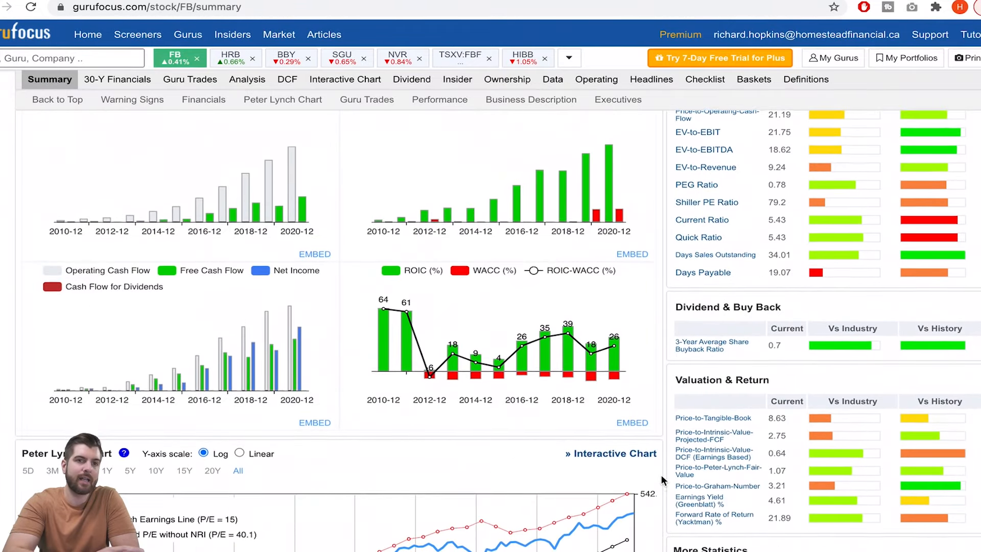
scroll(661, 478, down, 1)
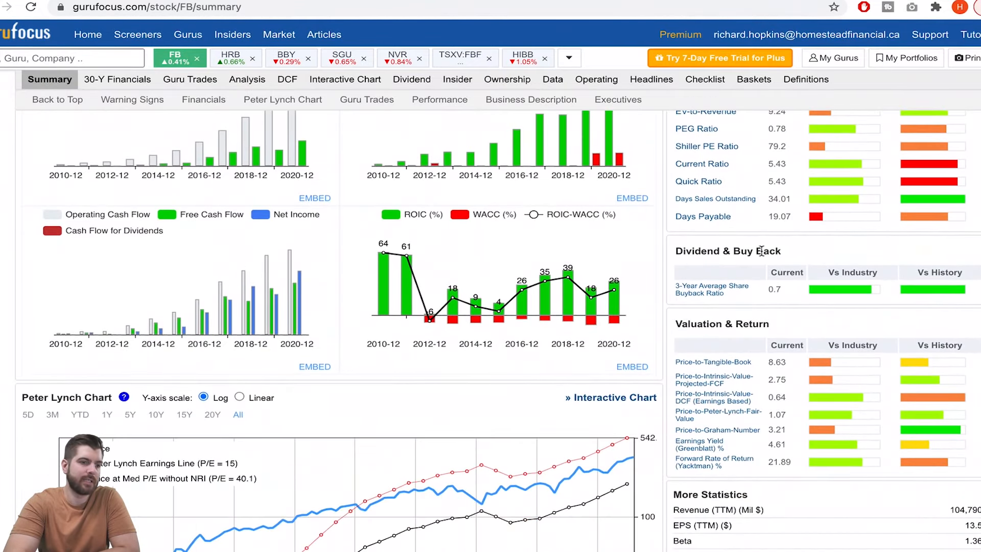
scroll(499, 331, down, 16)
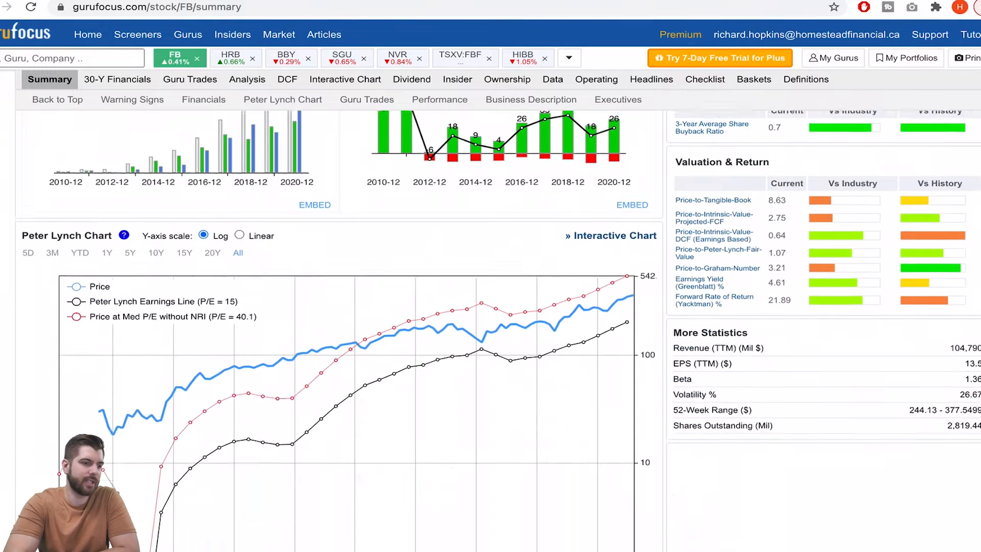
scroll(499, 331, down, 12)
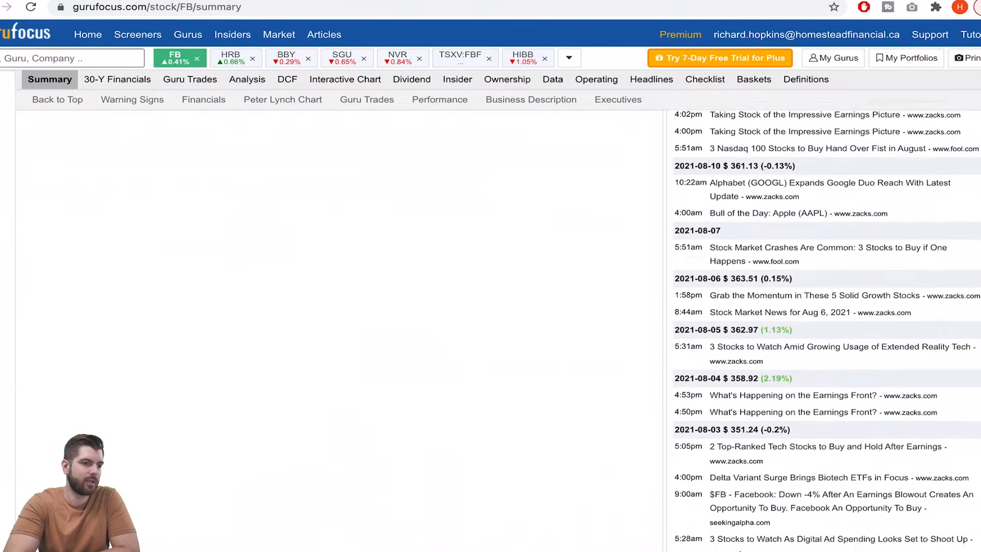
scroll(339, 331, down, 5)
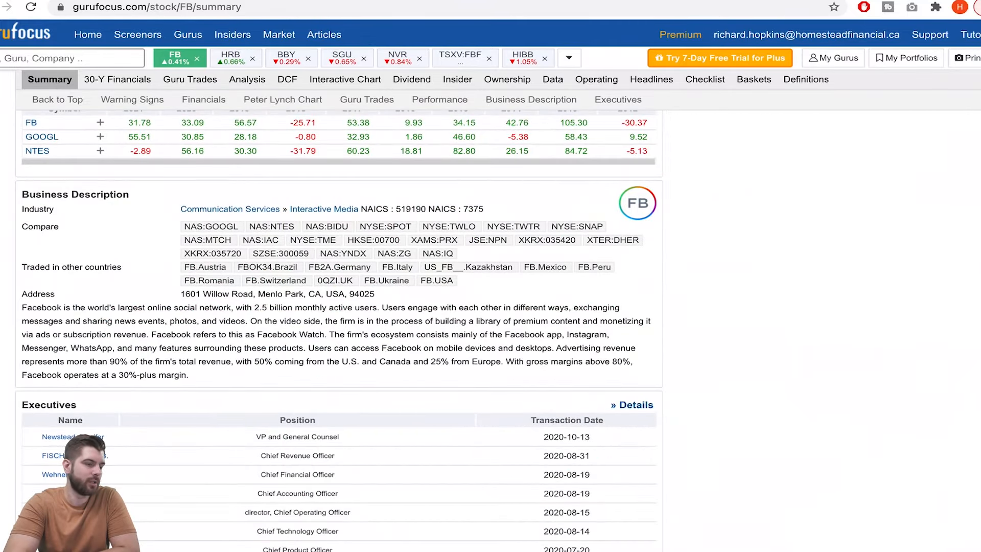
scroll(339, 307, up, 20)
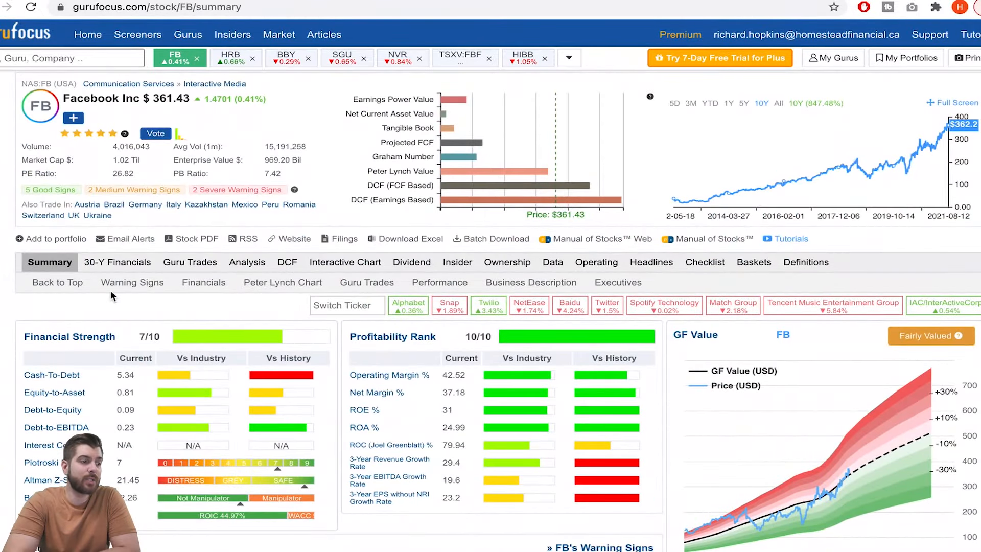
Open Facebook's 30-Y Financials and display the trend charts for Free Cash Flow per Share
click(137, 262)
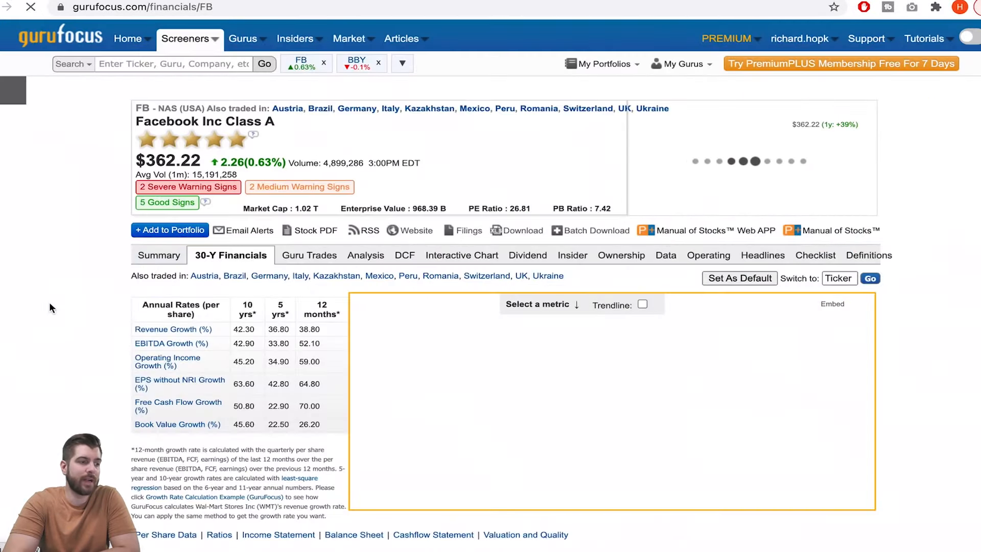
scroll(50, 302, down, 2)
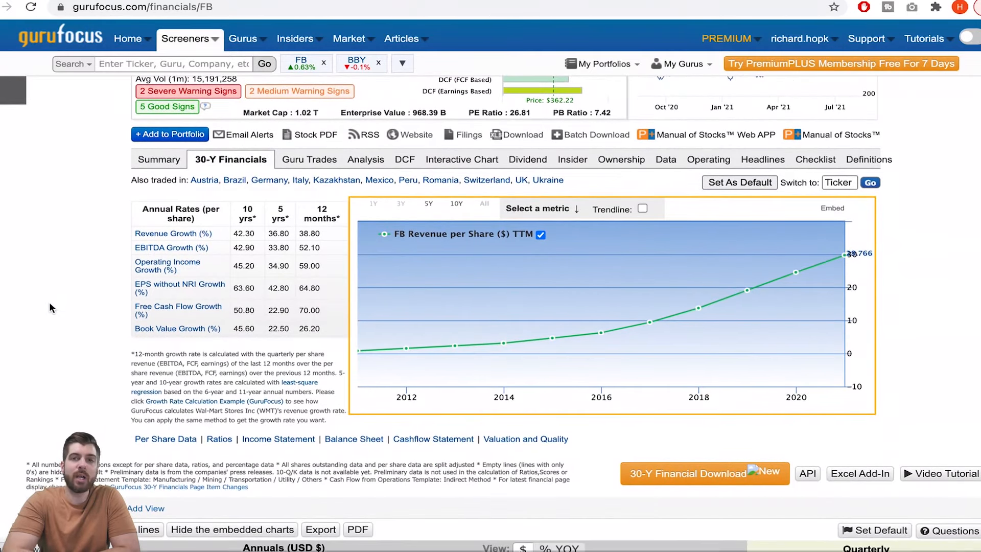
scroll(49, 303, up, 1)
scroll(49, 302, up, 1)
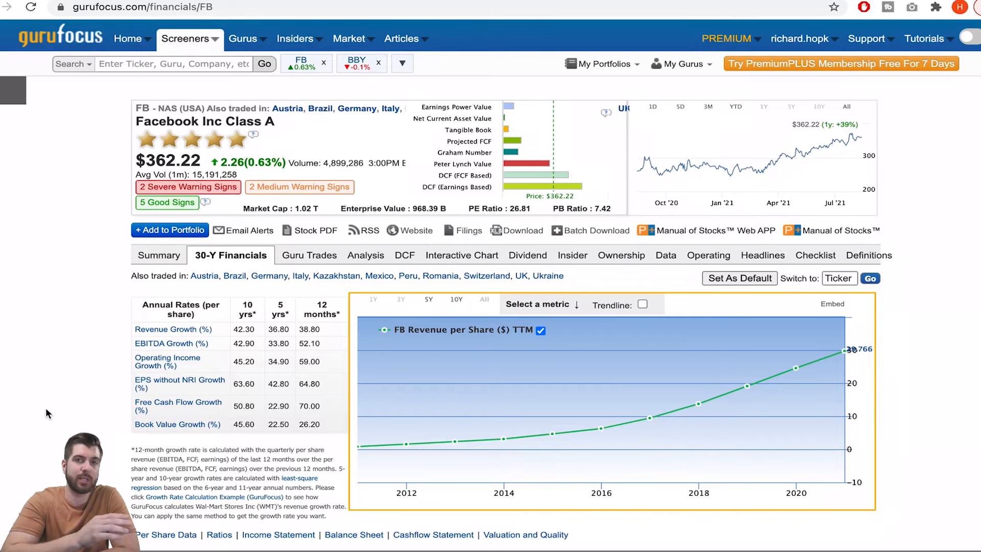
scroll(46, 413, down, 8)
scroll(47, 413, down, 1)
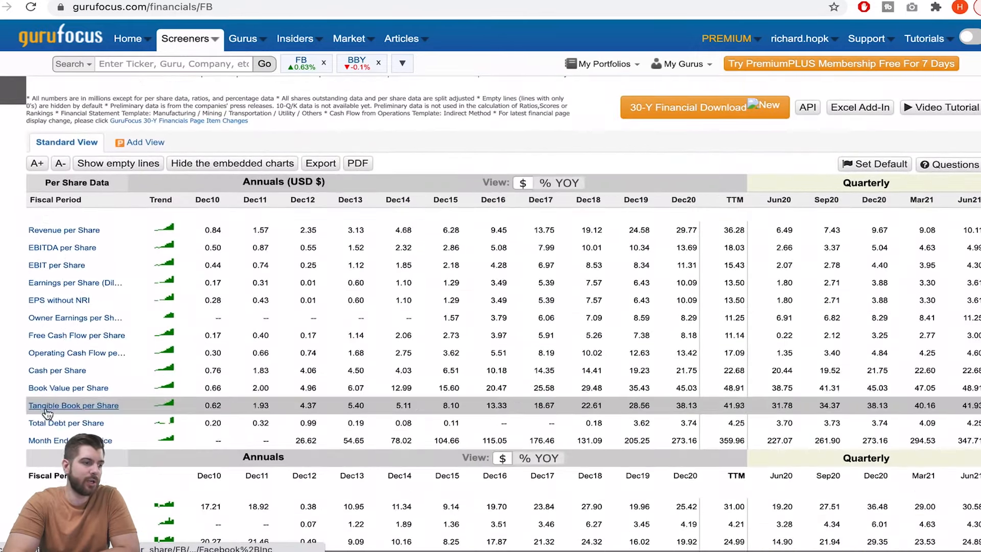
click(169, 336)
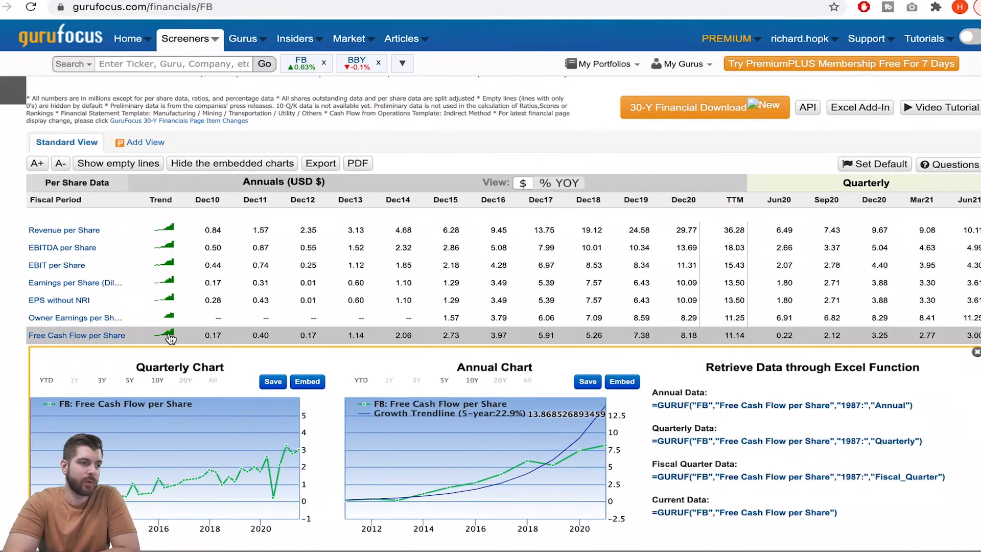
Copy the annual Free Cash Flow per Share values from Dec10 to Dec20 into the Google Sheets spreadsheet, starting at cell B8
scroll(169, 335, down, 2)
drag(203, 239, 699, 240)
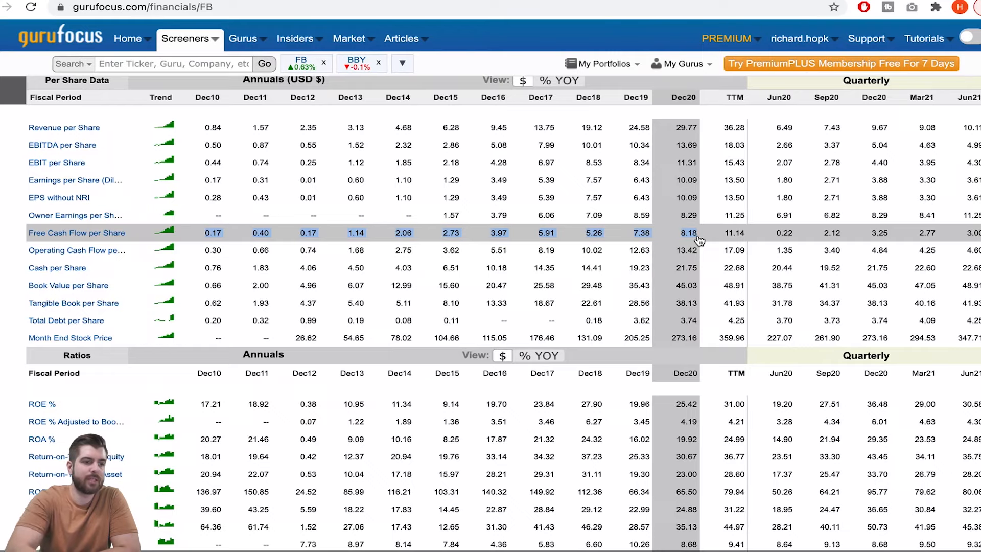
key(ctrl+Tab)
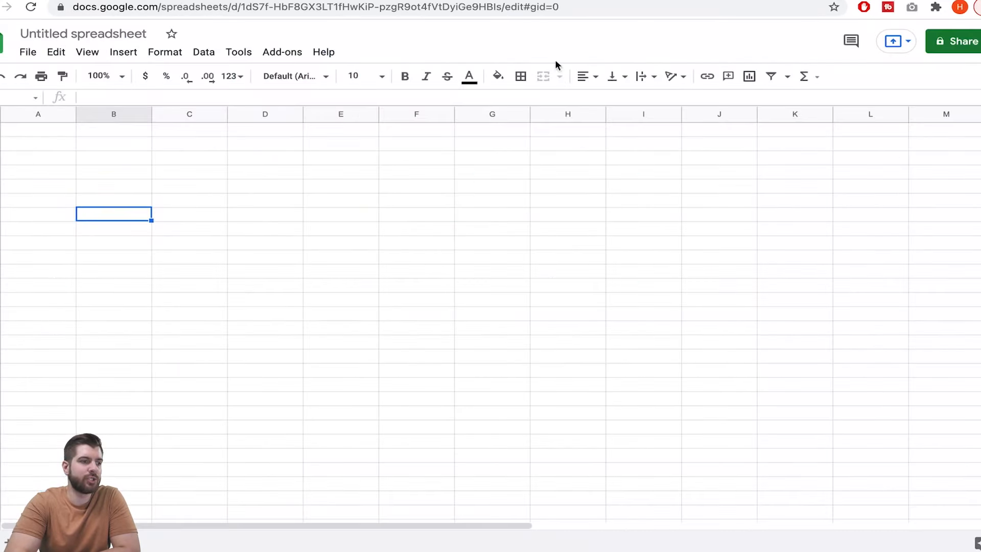
click(99, 230)
text(0.17	0.4	0.17	1.14	2.06	2.73	3.97	5.91	5.26	7.38	8.18)
click(111, 270)
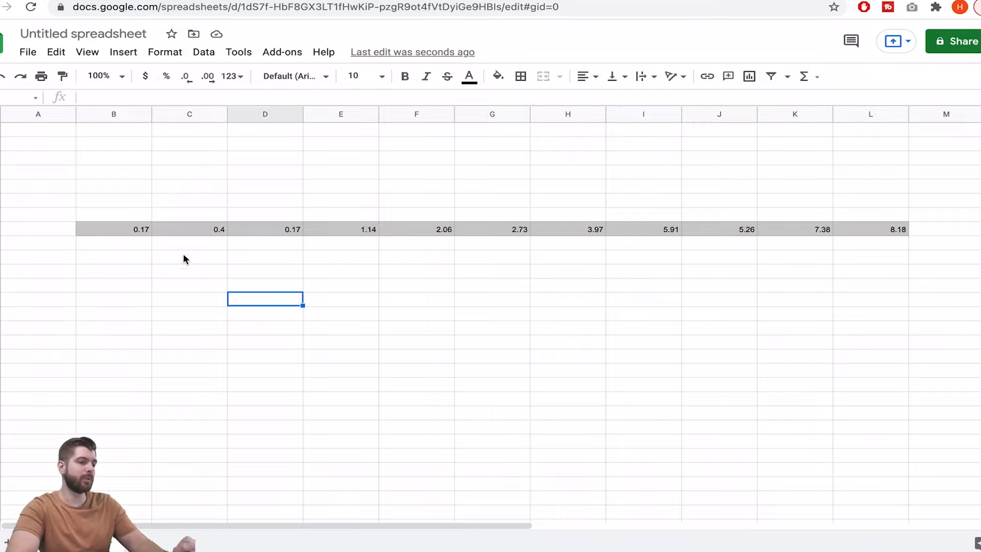
Calculate the first year-over-year growth rate in cell C9 with the formula =C8/B8-1
click(194, 243)
text(=)
click(207, 230)
text(/)
click(116, 230)
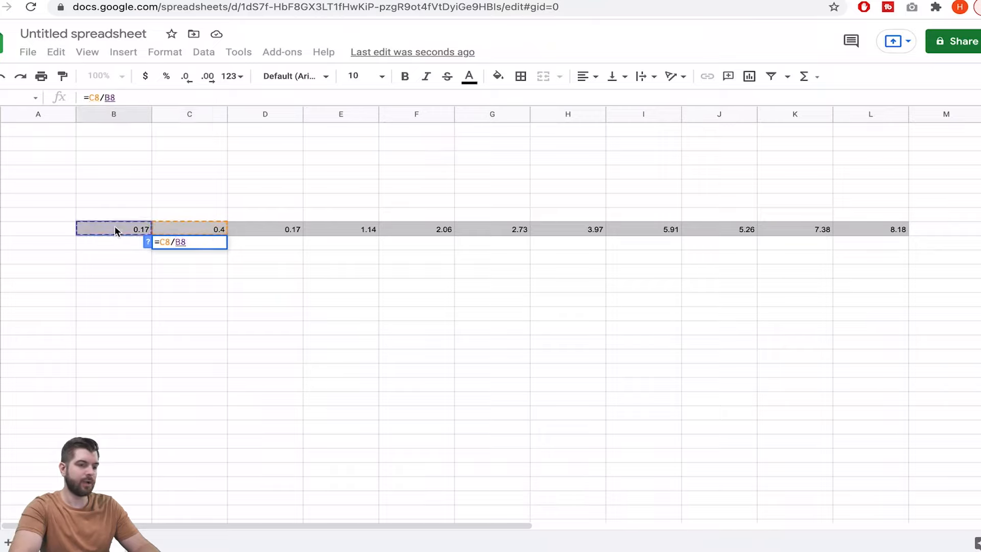
text(-1)
key(Return)
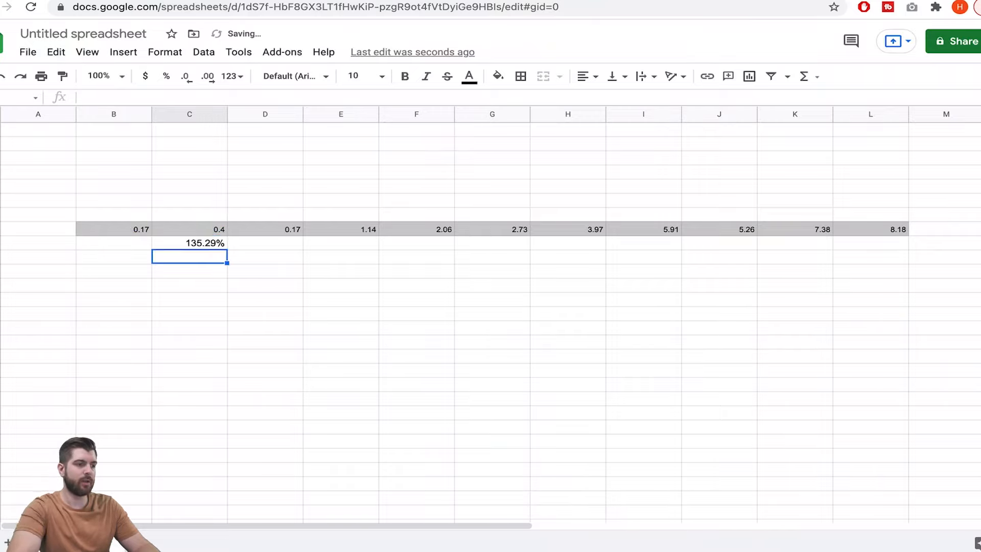
Format the free cash flow values in B8:L8 as dollar currency
click(211, 244)
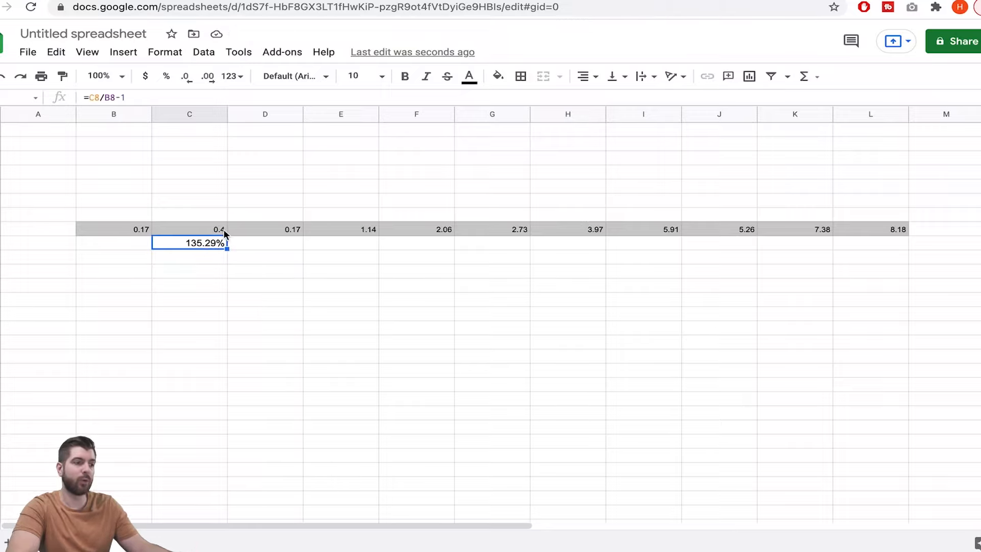
drag(138, 230, 878, 233)
click(145, 76)
click(232, 301)
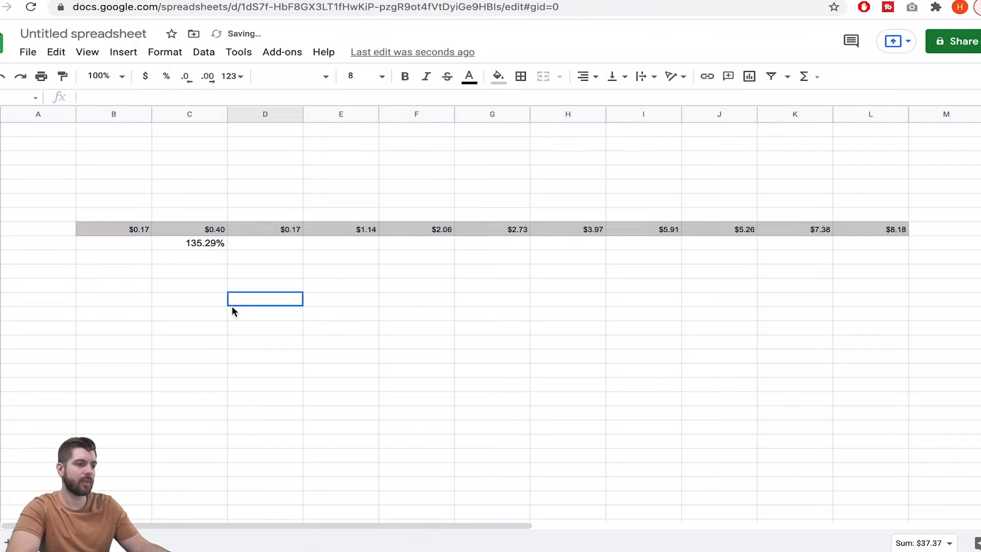
Enter the alternative growth formula =(C8-B8)/B8 in cell C10
click(203, 242)
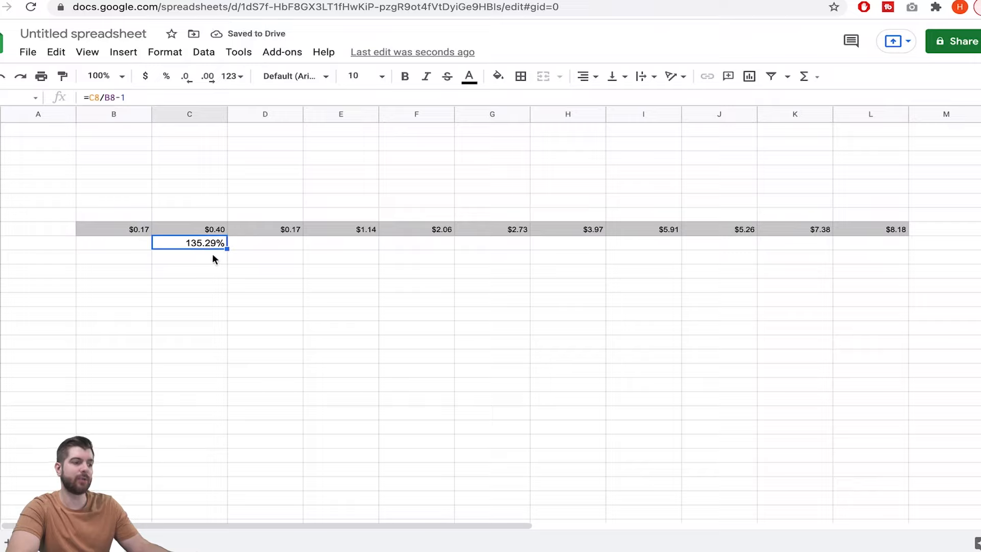
click(213, 257)
text(=()
click(203, 230)
text(-)
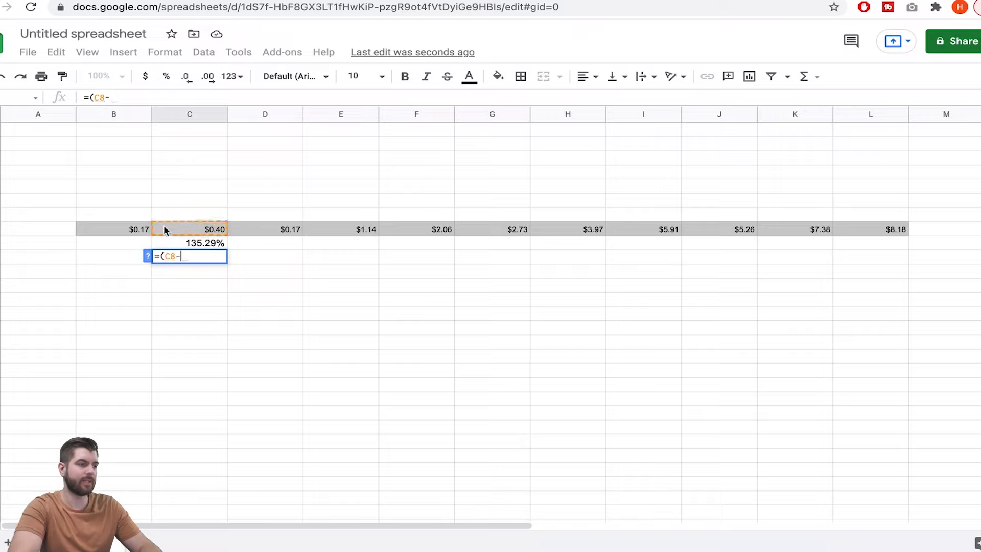
click(111, 229)
text()/)
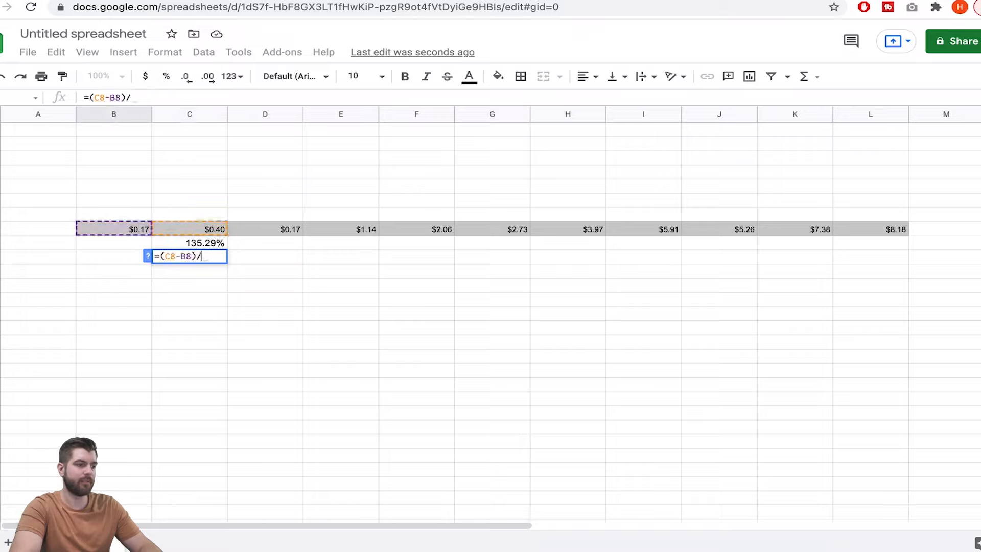
click(120, 228)
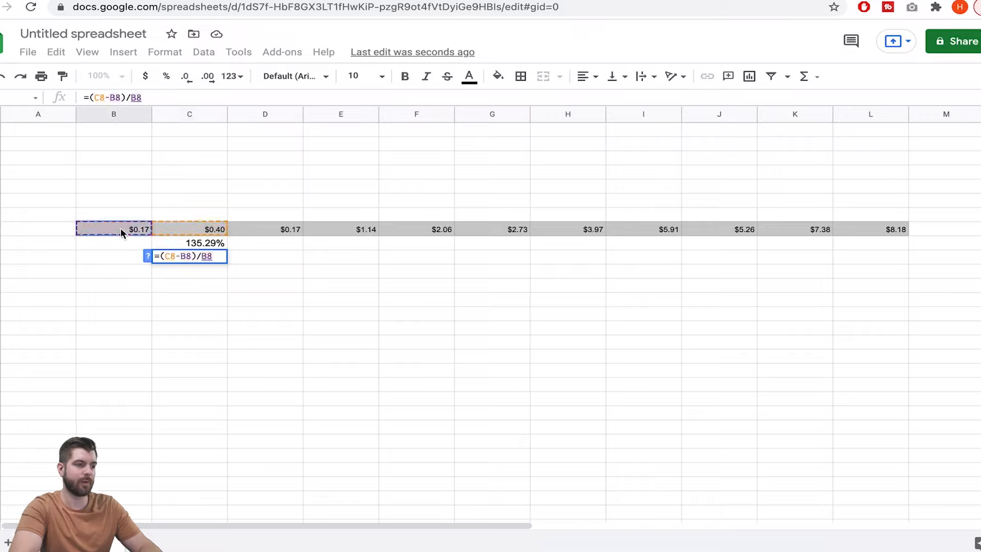
key(Return)
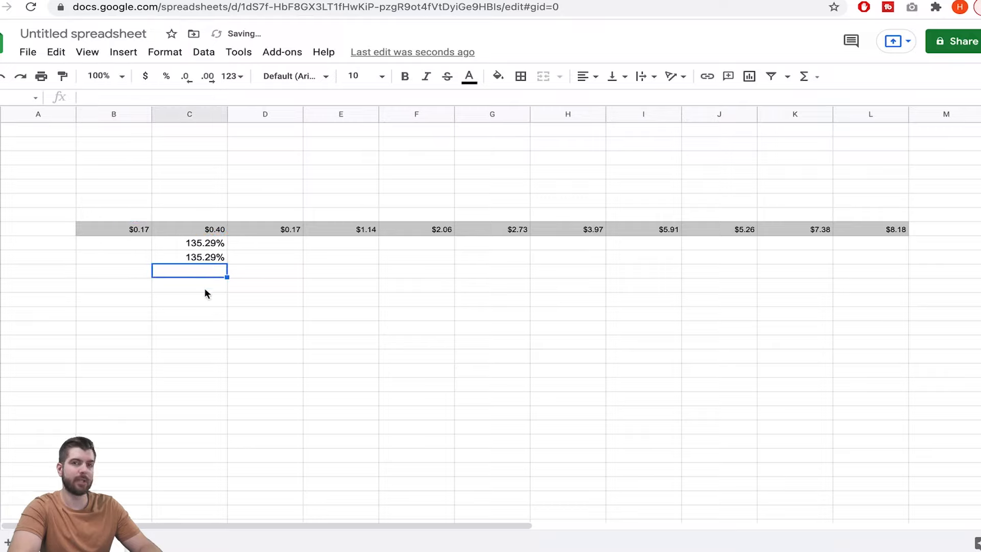
Fill the growth formulas in C9:C10 across the remaining years through column L
drag(212, 241, 868, 270)
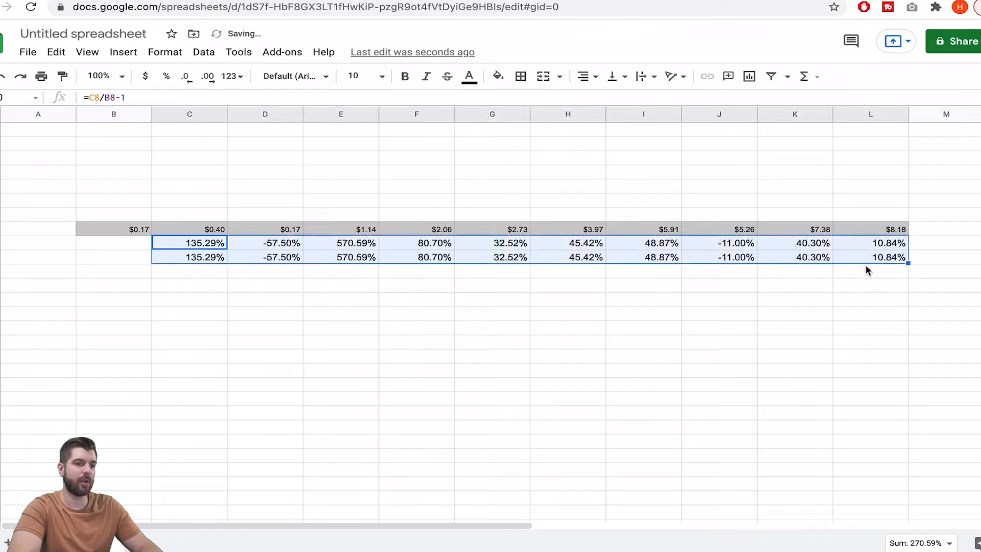
click(858, 313)
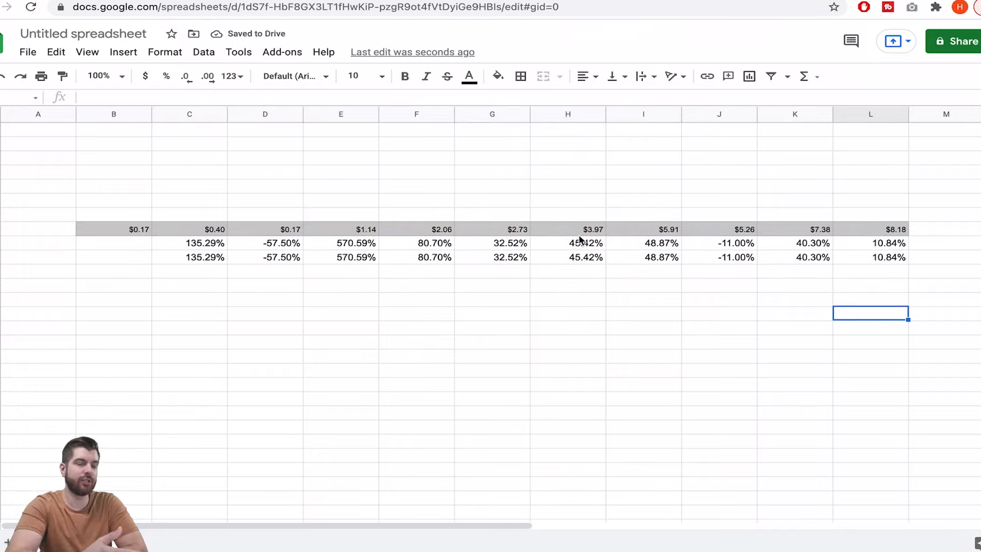
key(Up)
key(Up)
key(Up)
key(Up)
key(Up)
Clear the duplicate growth rates from row 10, columns B to L
drag(132, 261, 909, 261)
key(Delete)
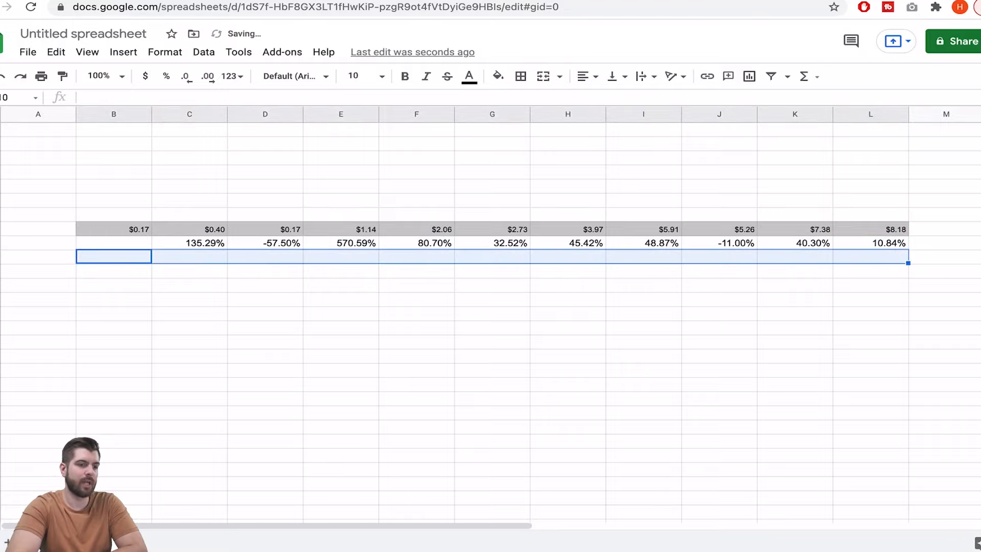
click(877, 301)
Enter the three-year average growth formula =average(C9:E9) in cell E10
click(360, 260)
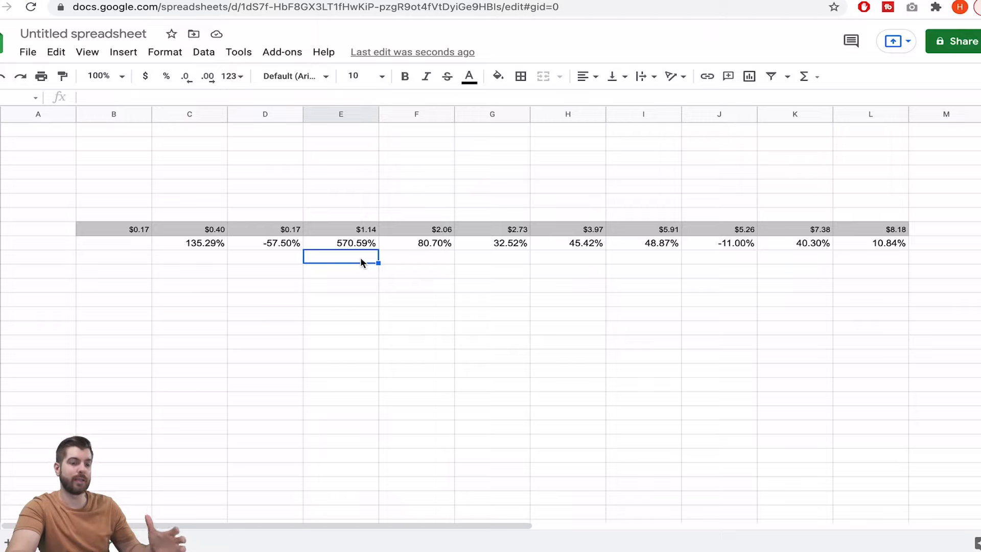
text(=avera)
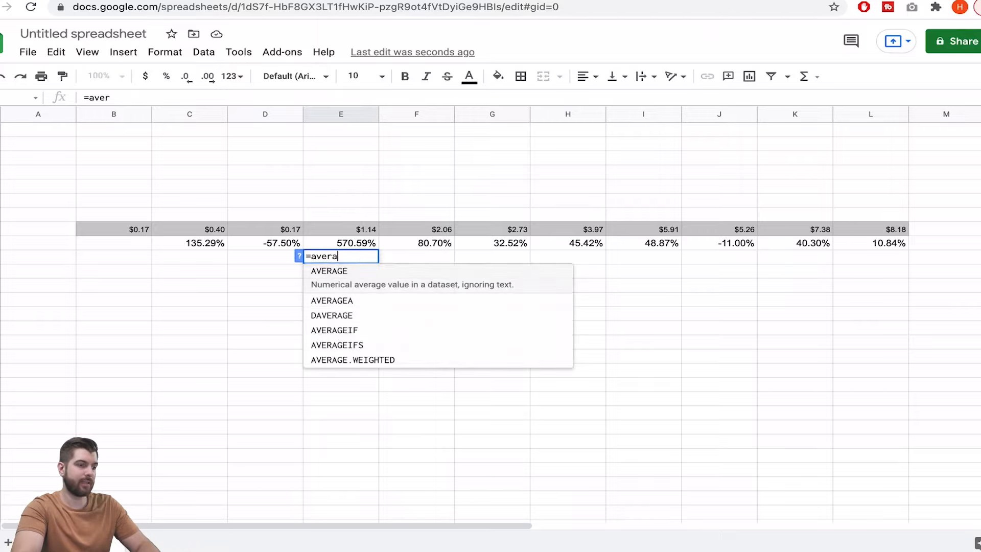
text(ge()
drag(201, 242, 320, 247)
text())
key(Return)
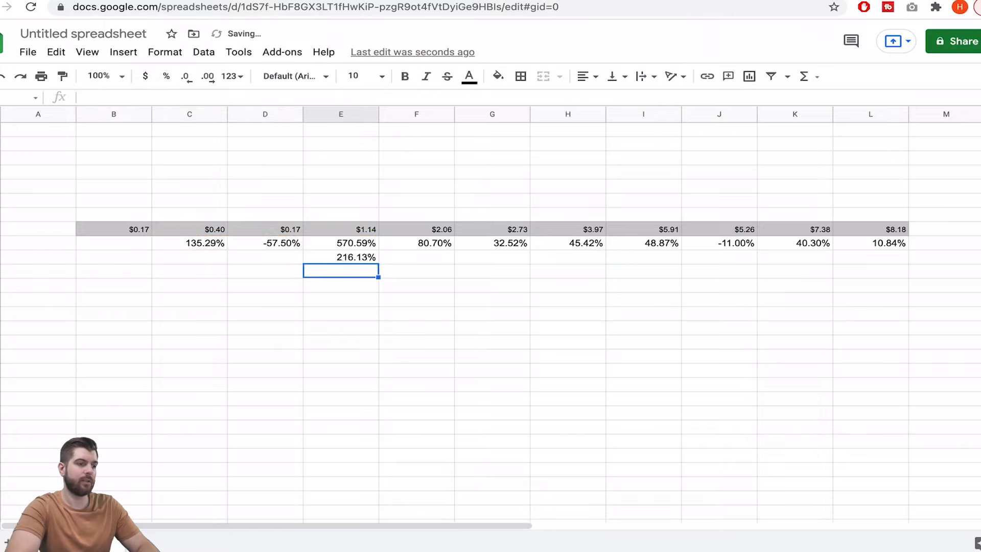
Fill the three-year average formula from E10 across row 10 through column L
click(360, 248)
click(371, 258)
drag(378, 262, 864, 260)
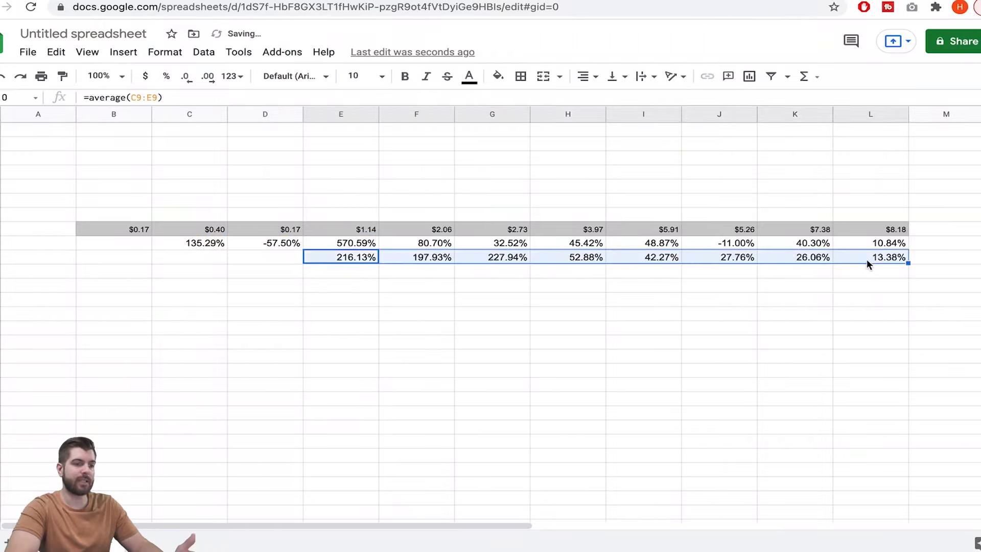
click(852, 313)
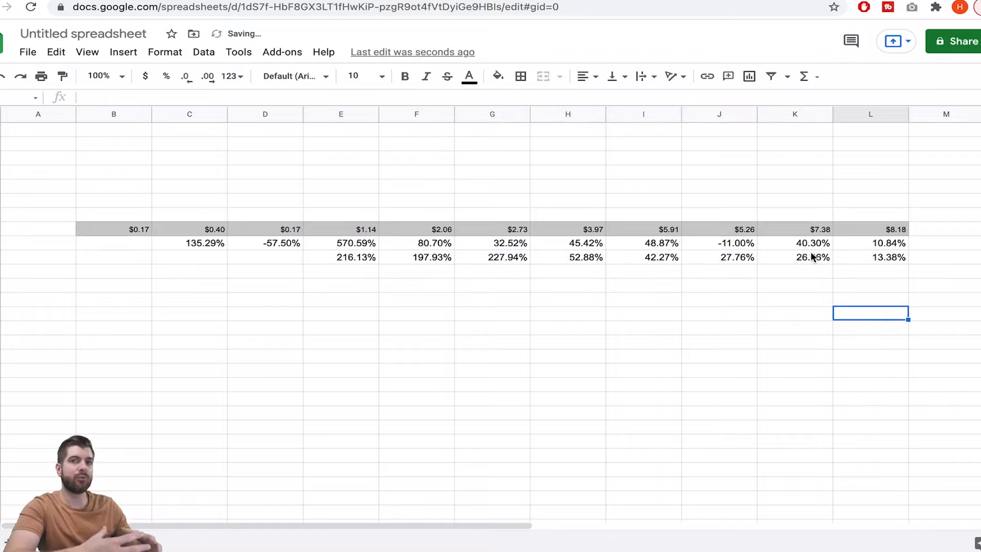
click(858, 256)
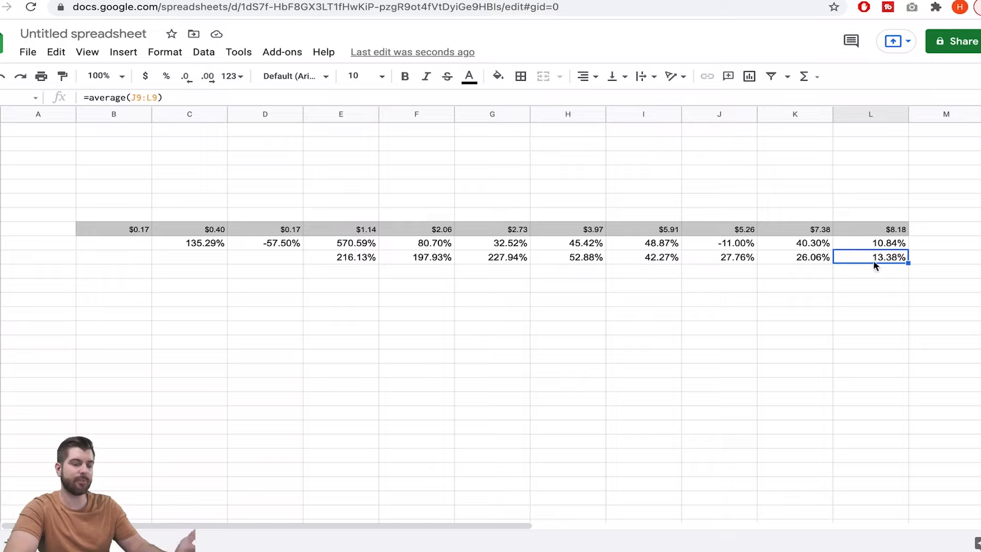
Enter the five-year average growth formula =average(C9:G9) in cell G11
click(427, 299)
click(480, 274)
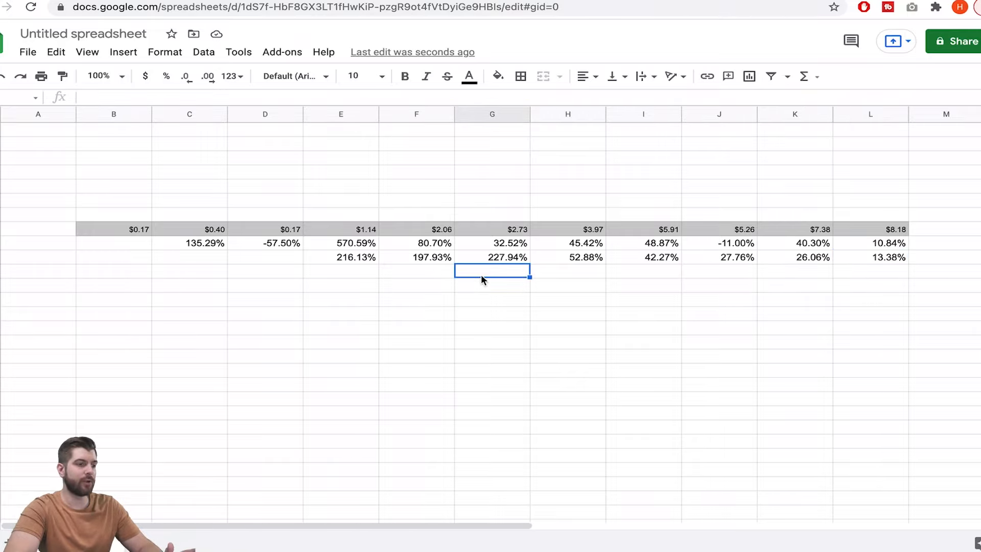
text(=average()
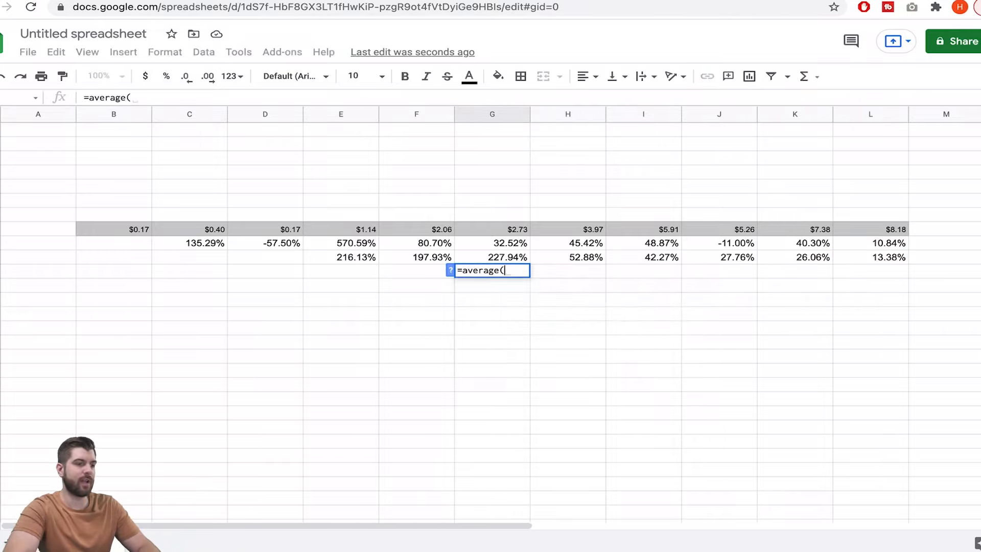
click(215, 246)
drag(251, 251, 503, 248)
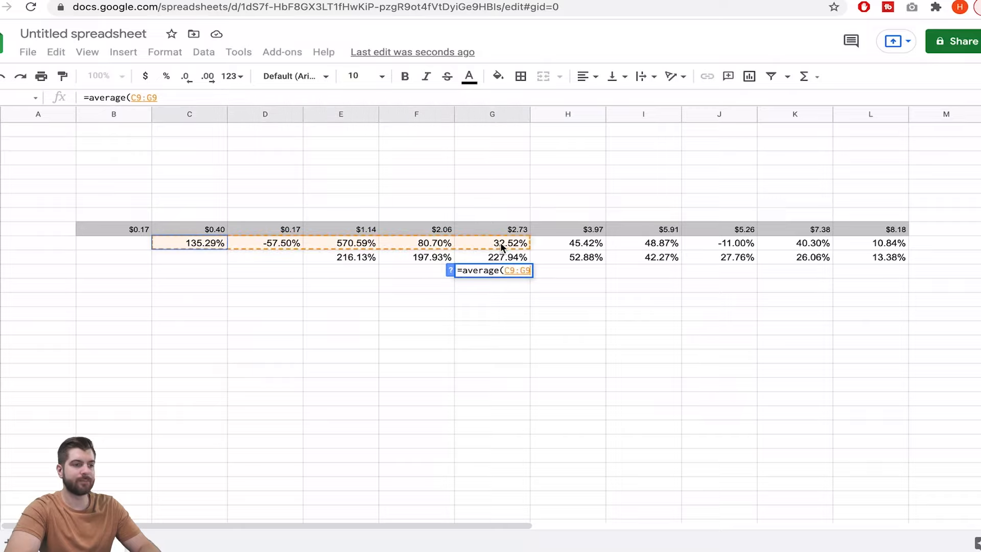
text())
key(Return)
Fill the five-year average formula from G11 across row 11 through column L
click(516, 275)
drag(530, 278, 894, 278)
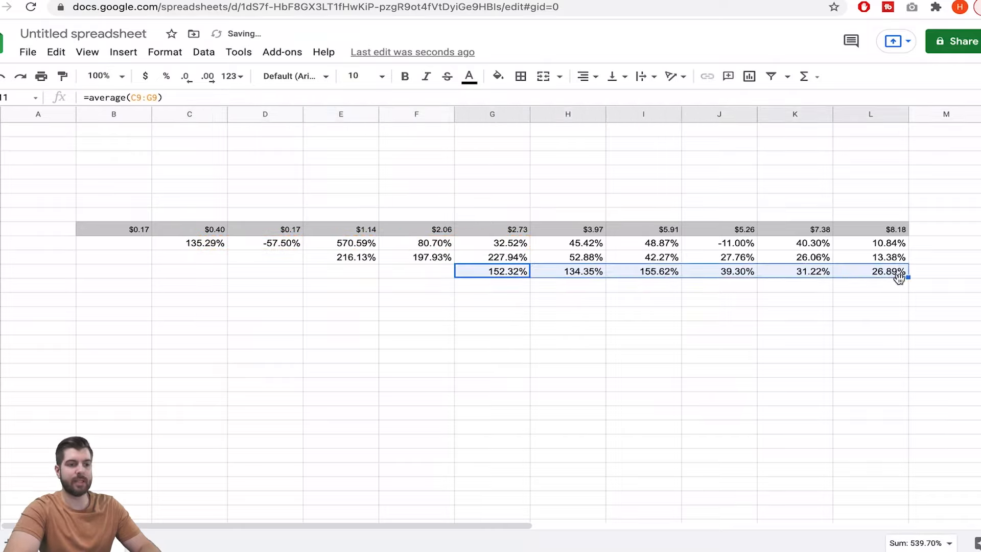
click(891, 274)
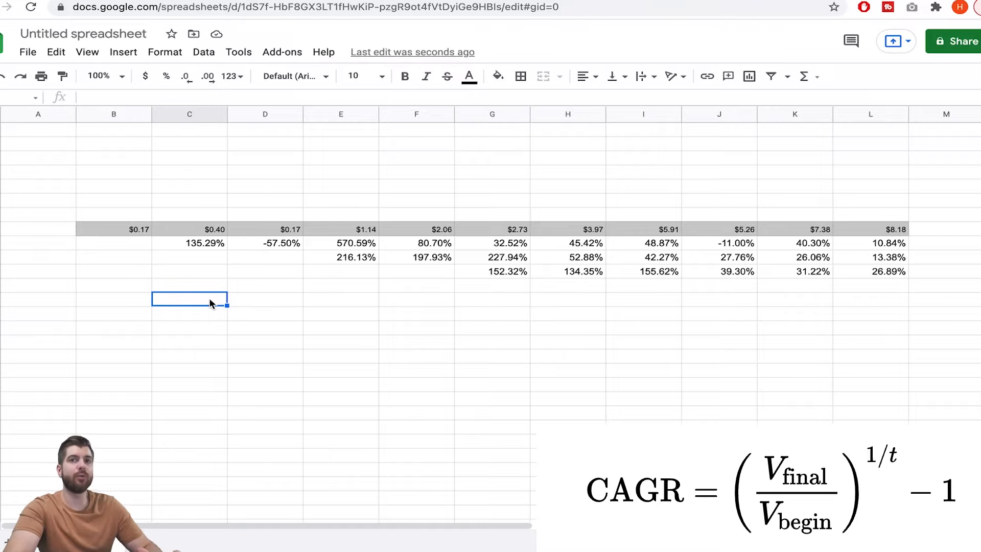
Enter the one-year CAGR formula =(C8/B8)^(1/1)-1 in cell C13
text(=()
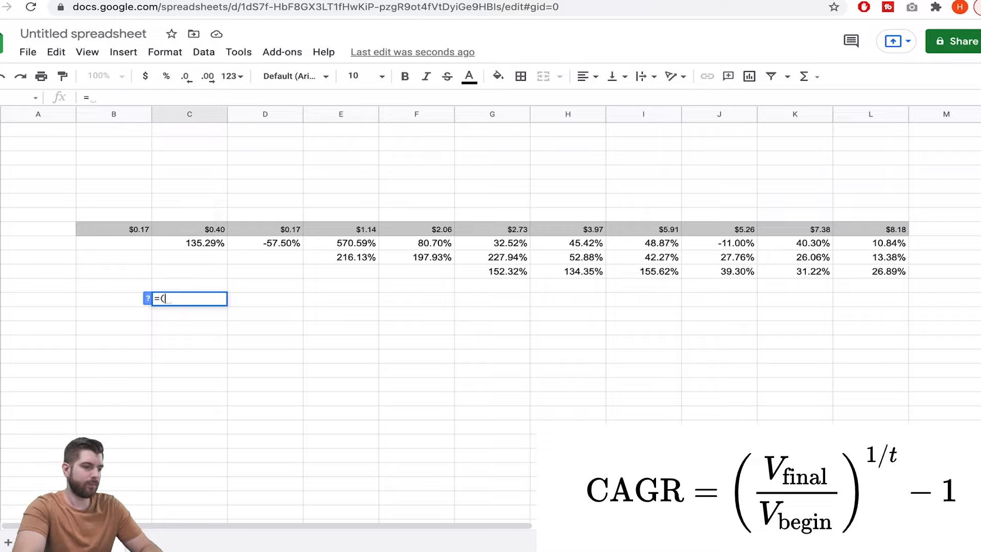
click(194, 234)
text(/)
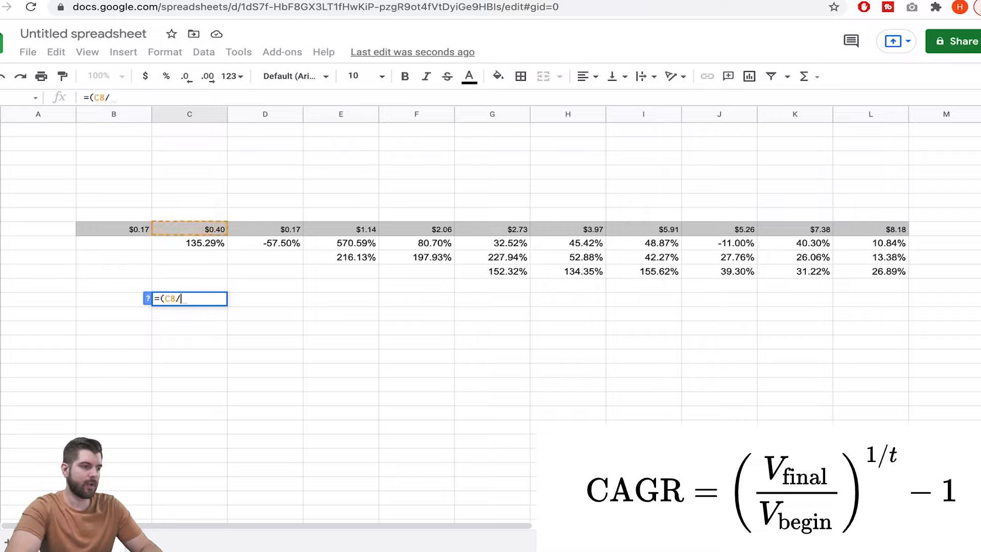
click(132, 231)
text()^)
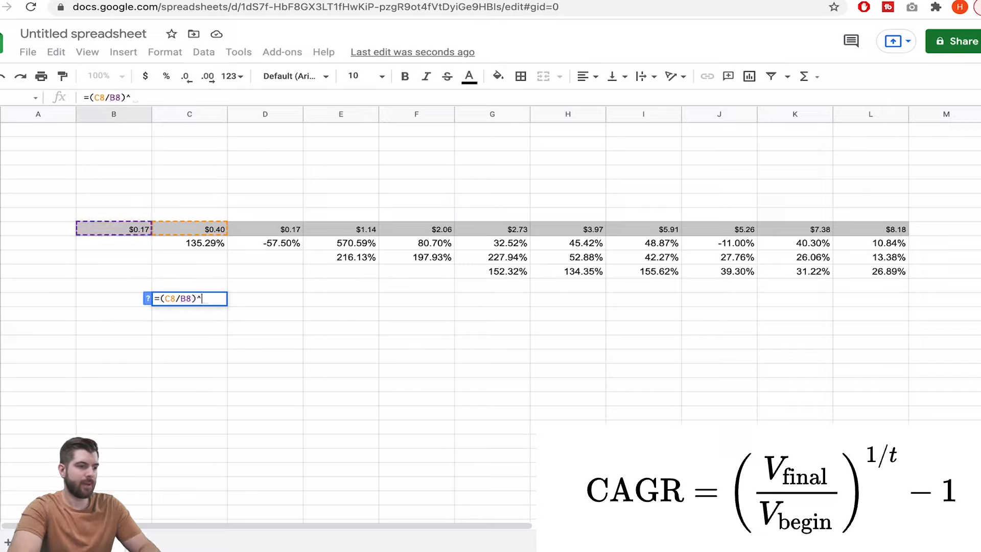
text((1/1))
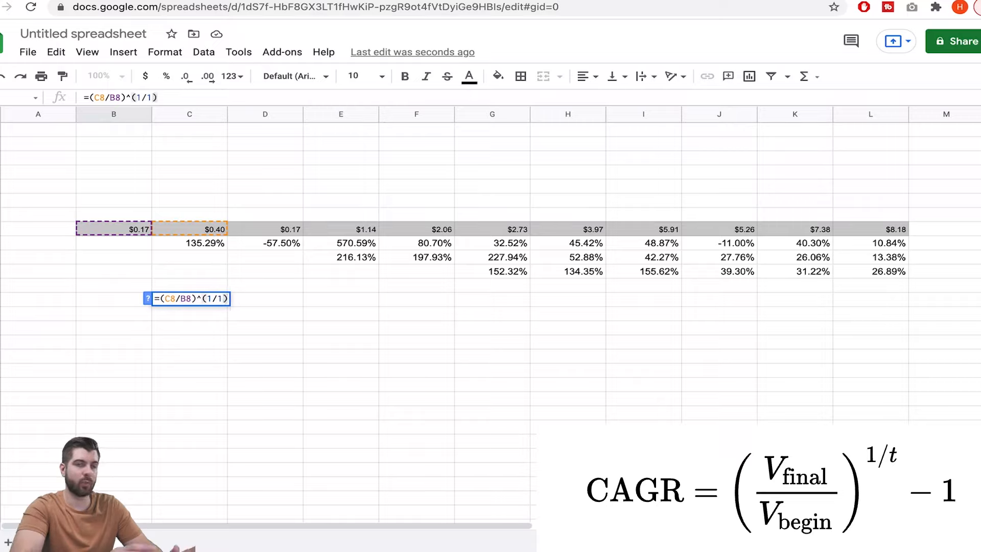
text(-1)
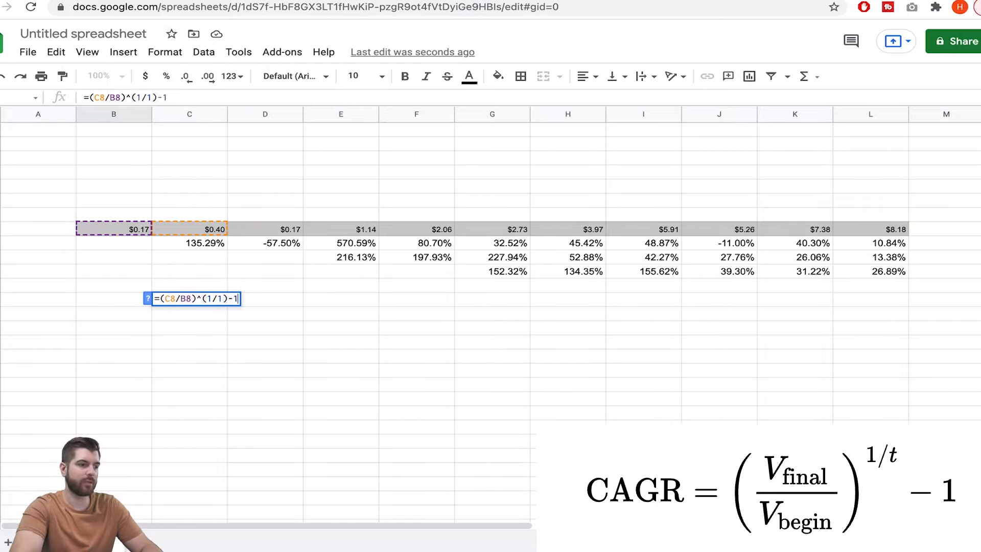
key(Return)
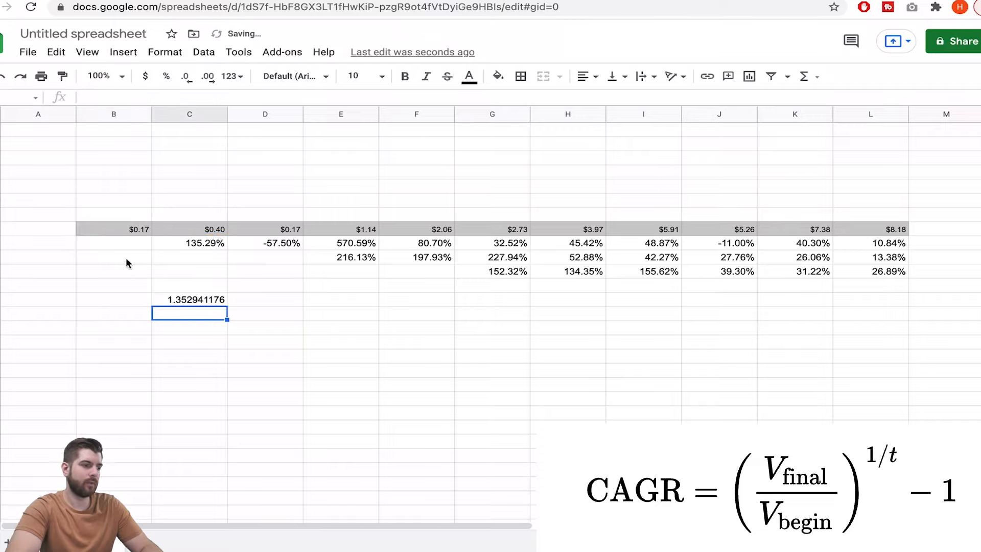
Format the CAGR in C13 as a percentage and fill it across row 13 through column L
click(185, 299)
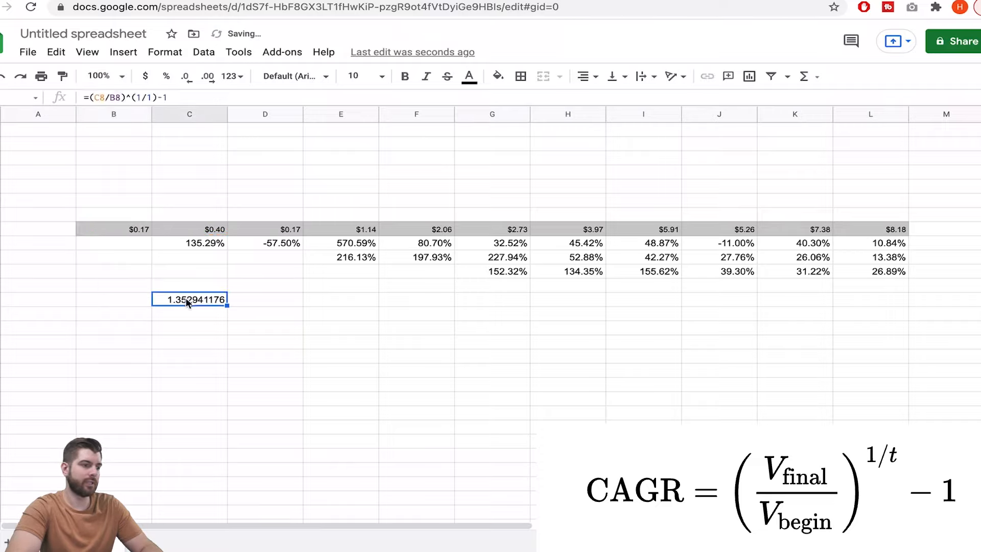
click(167, 77)
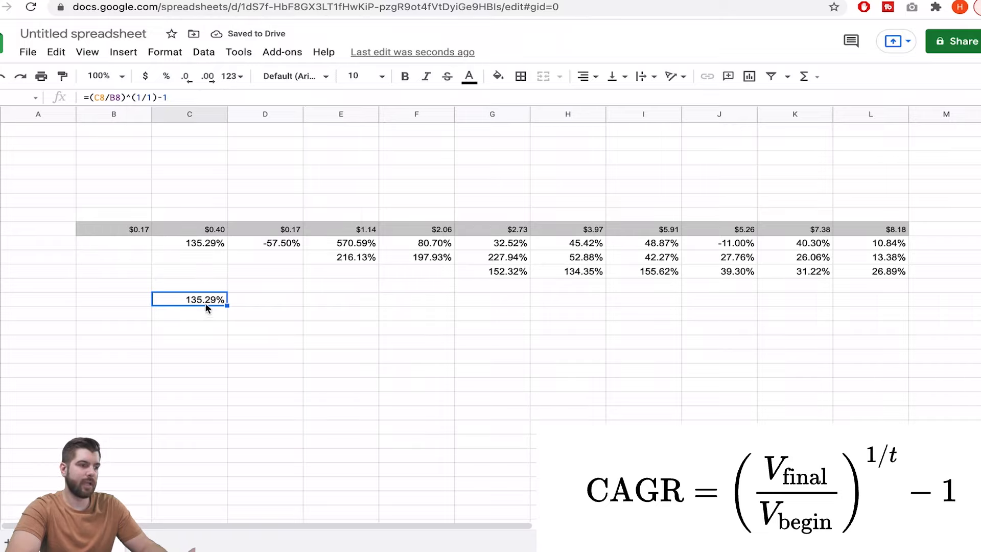
drag(227, 305, 900, 333)
click(722, 357)
Compare the yearly growth formulas in row 9 with the CAGR formulas in row 13, and review the average formula in E10
click(871, 245)
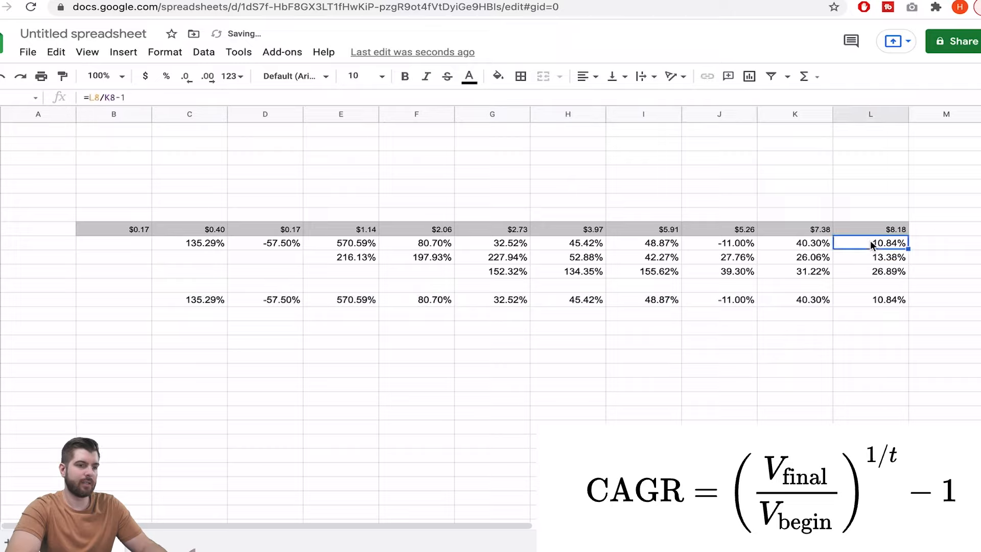
click(2, 242)
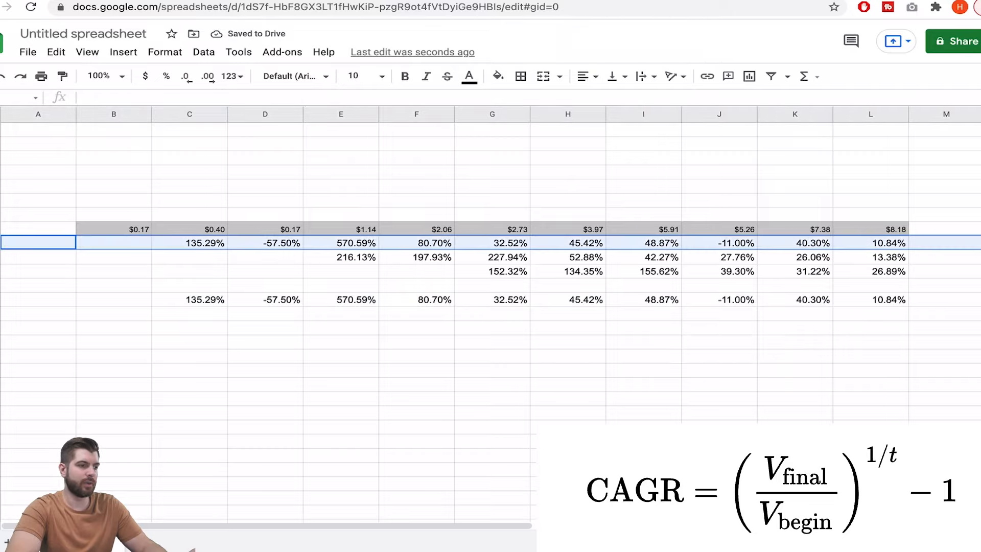
click(2, 299)
click(182, 244)
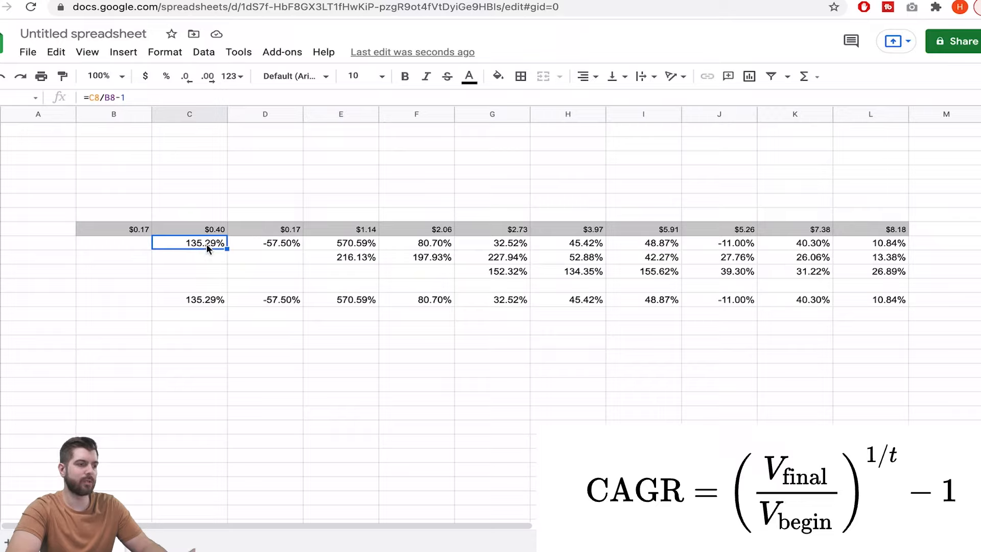
click(196, 299)
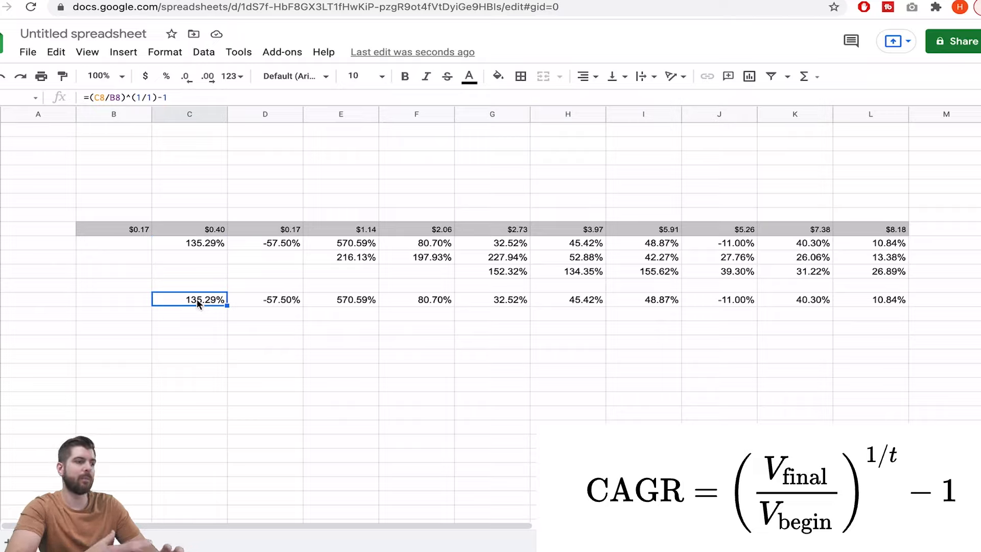
click(265, 398)
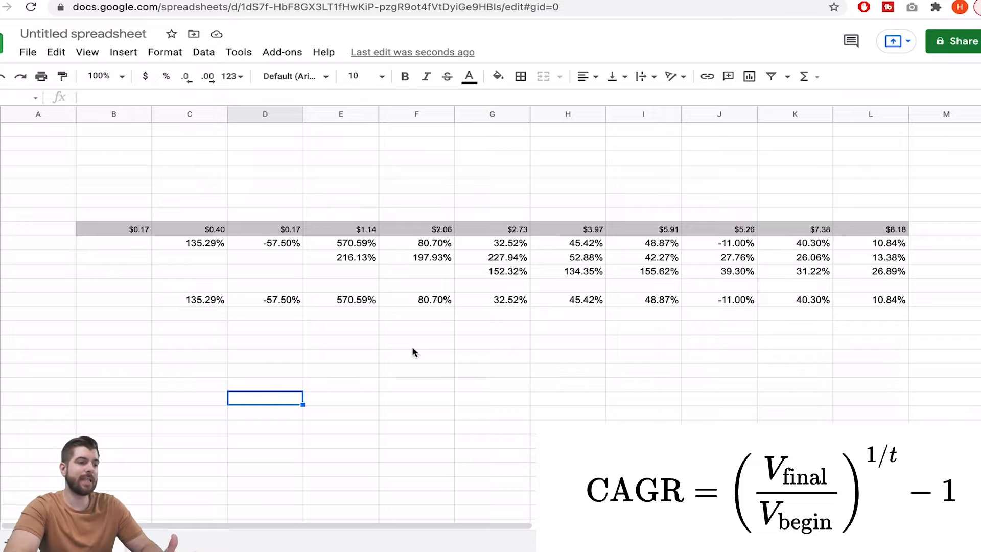
click(334, 342)
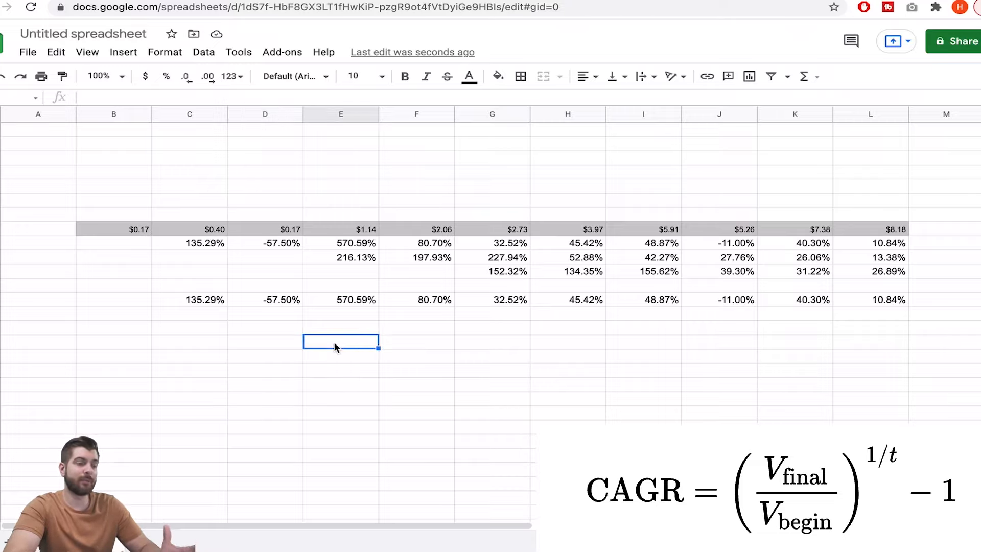
click(365, 261)
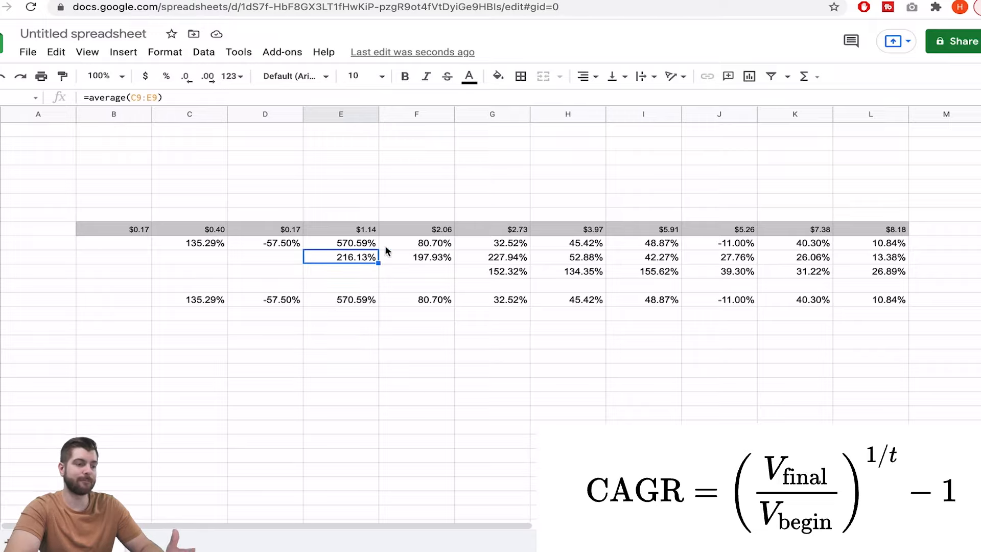
Enter the three-year CAGR formula =(E8/B8)^(1/3)-1 in cell E14 and format the cell as a percentage
click(357, 313)
text(=()
click(341, 229)
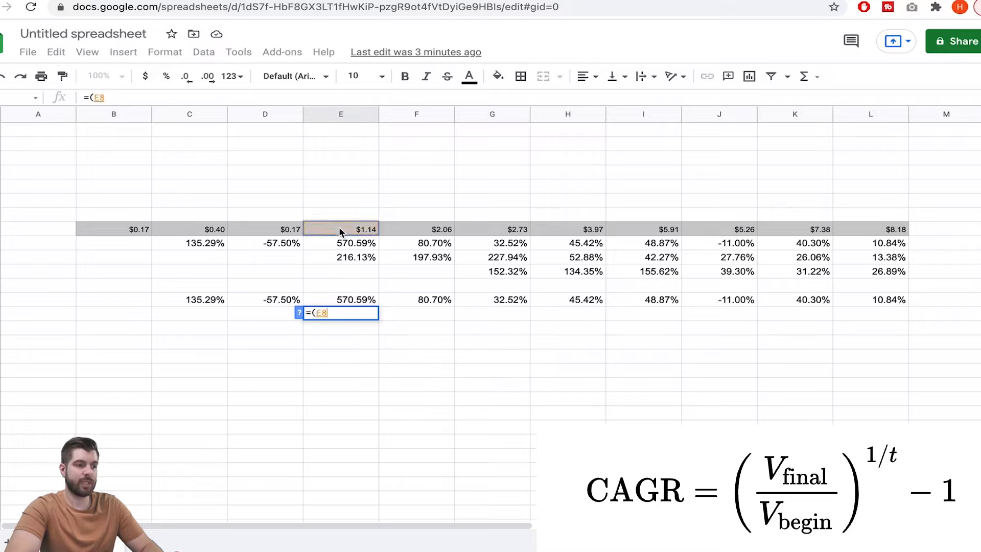
text(/)
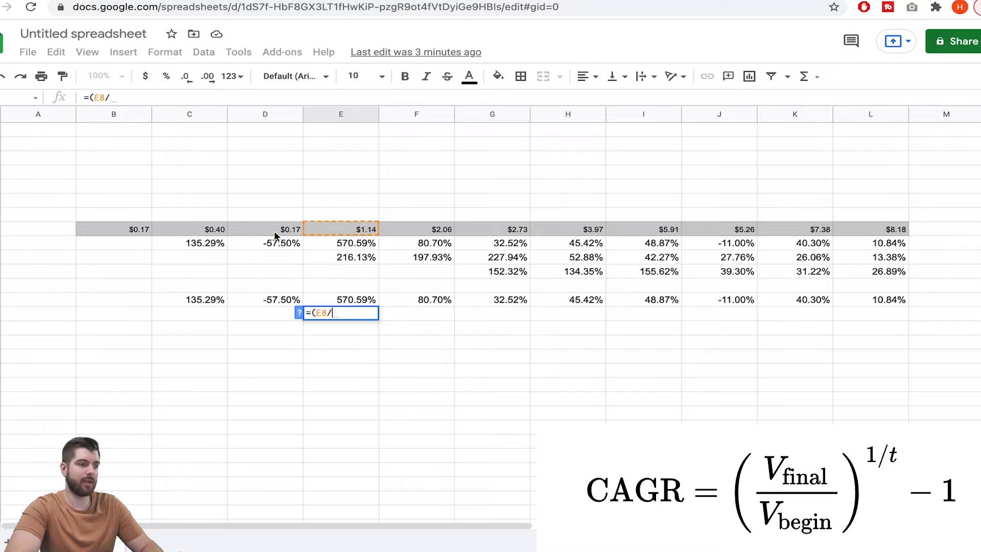
click(125, 230)
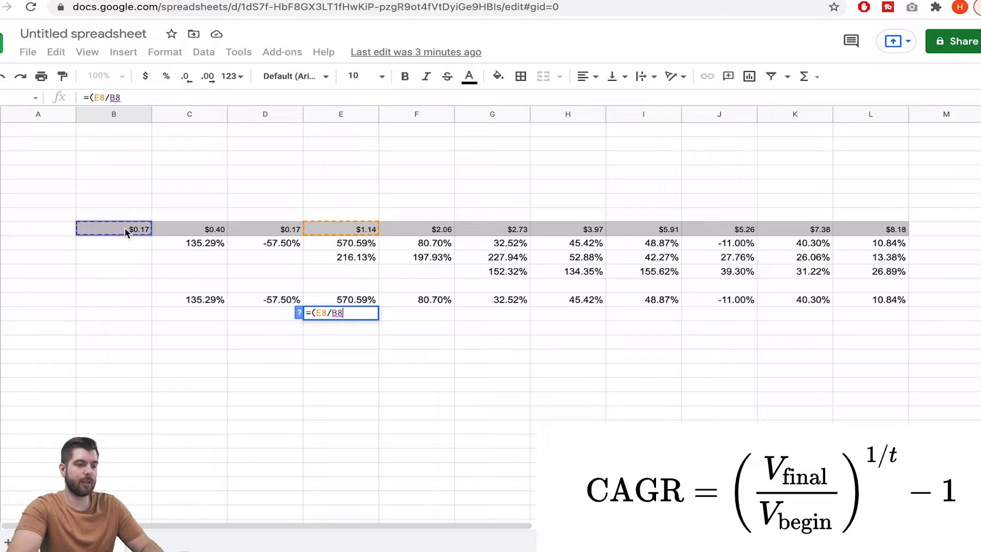
text())
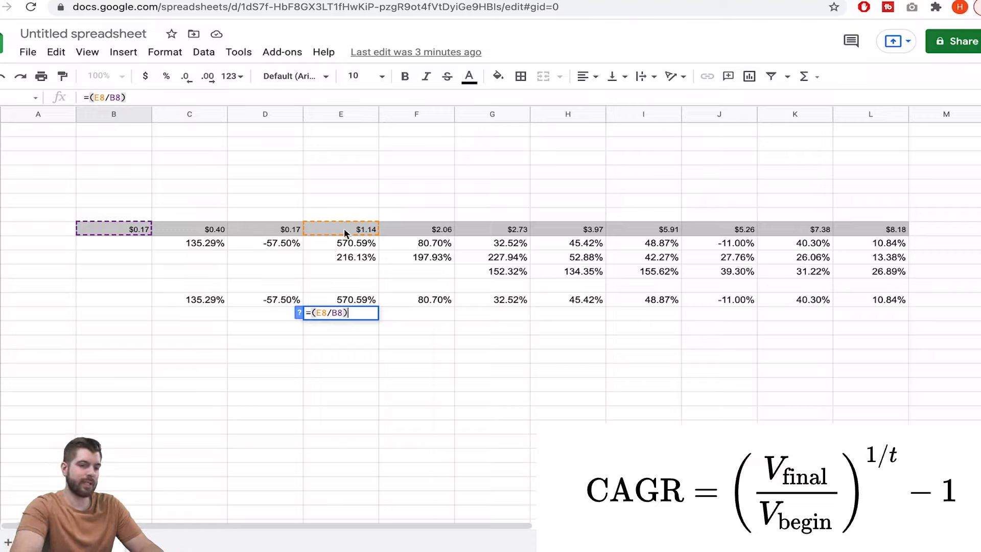
text(^)
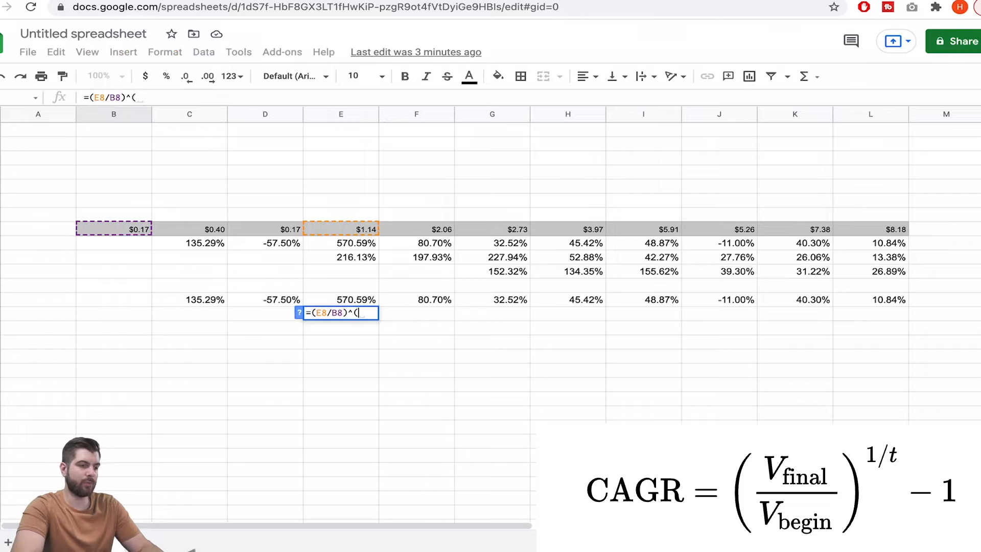
text((1/)
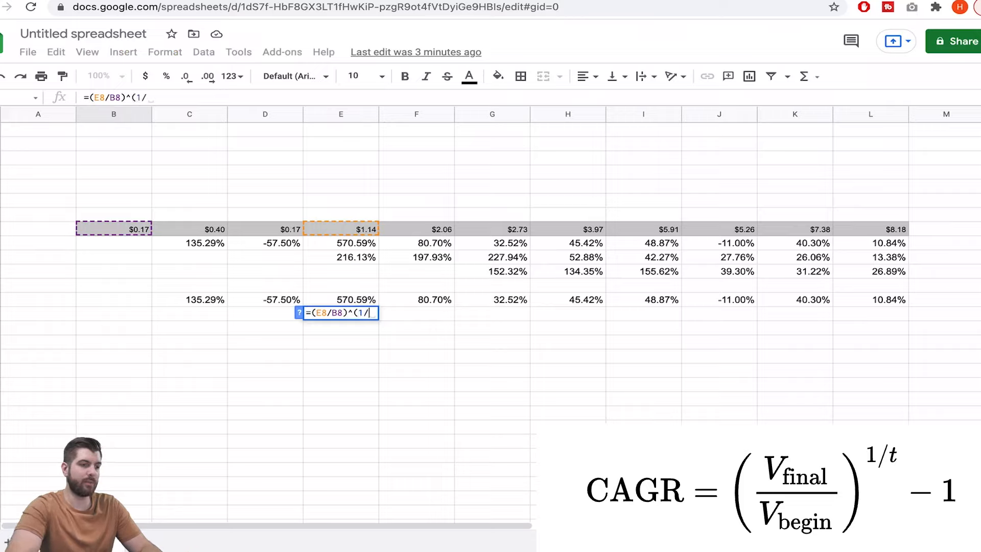
text(3)-1)
key(Return)
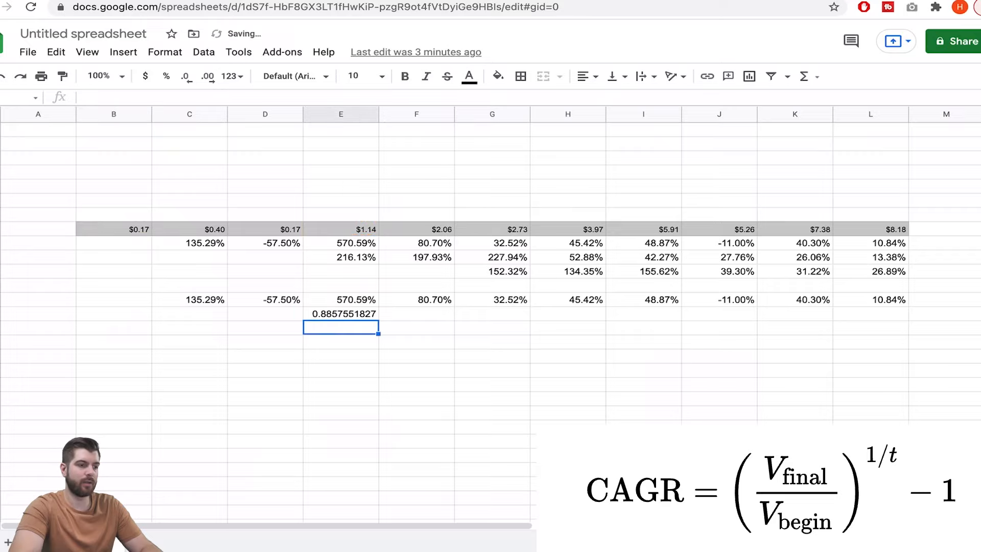
click(335, 314)
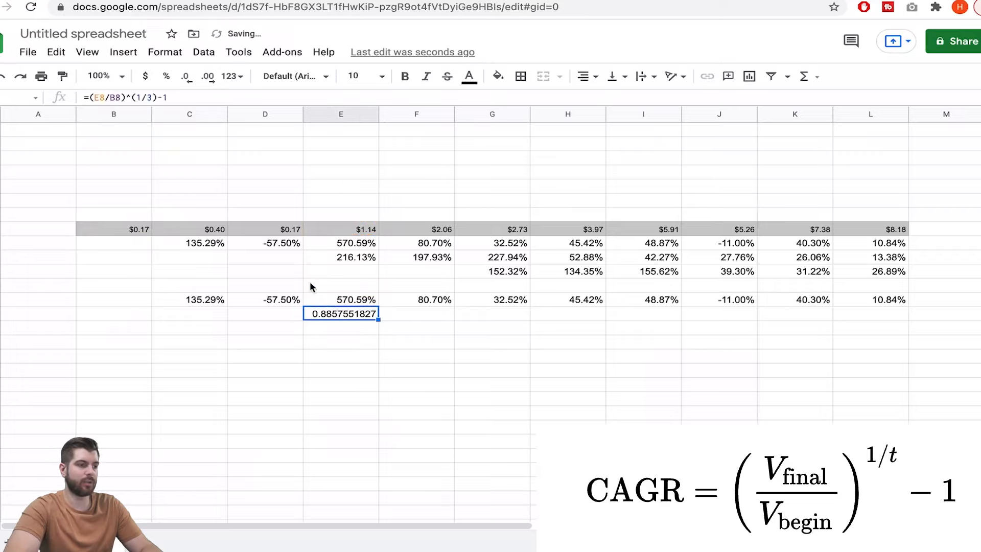
click(168, 82)
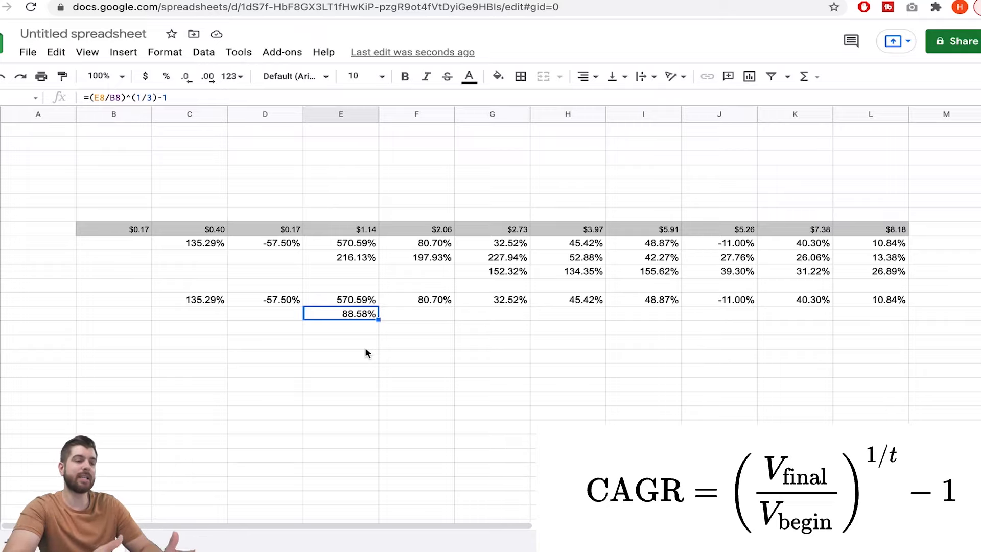
Enter the check formula =0.17*(1+E14)^3 in cell B20 to verify the three-year CAGR
click(407, 483)
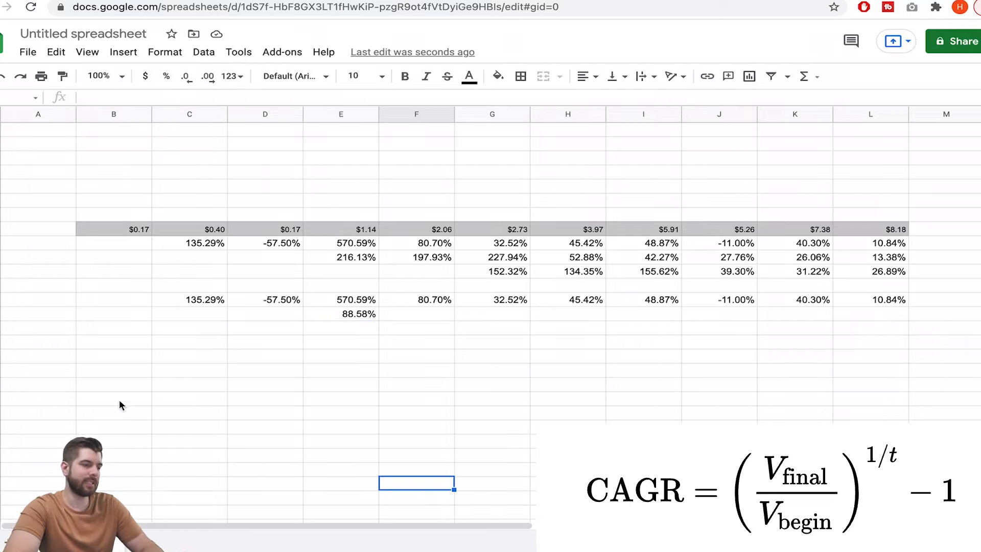
click(136, 399)
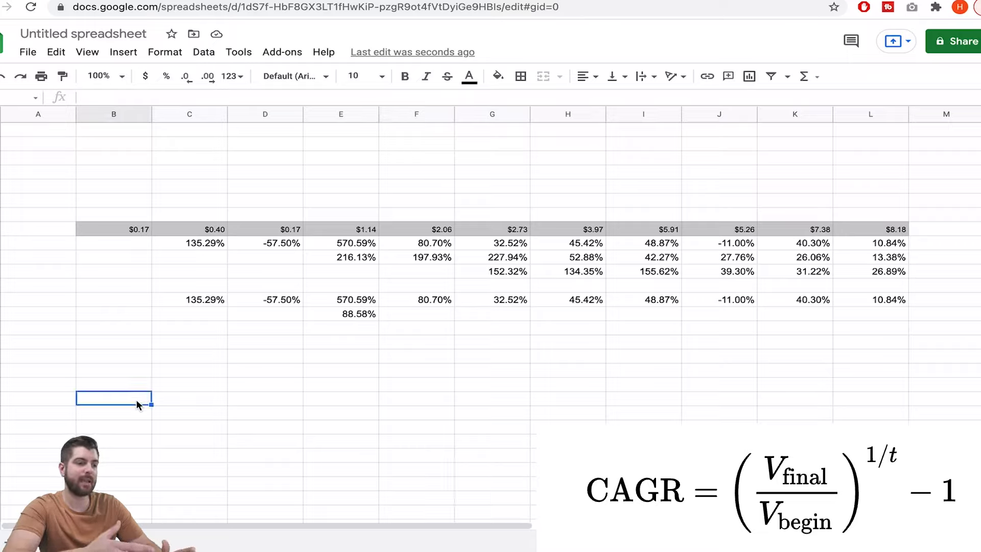
text(=)
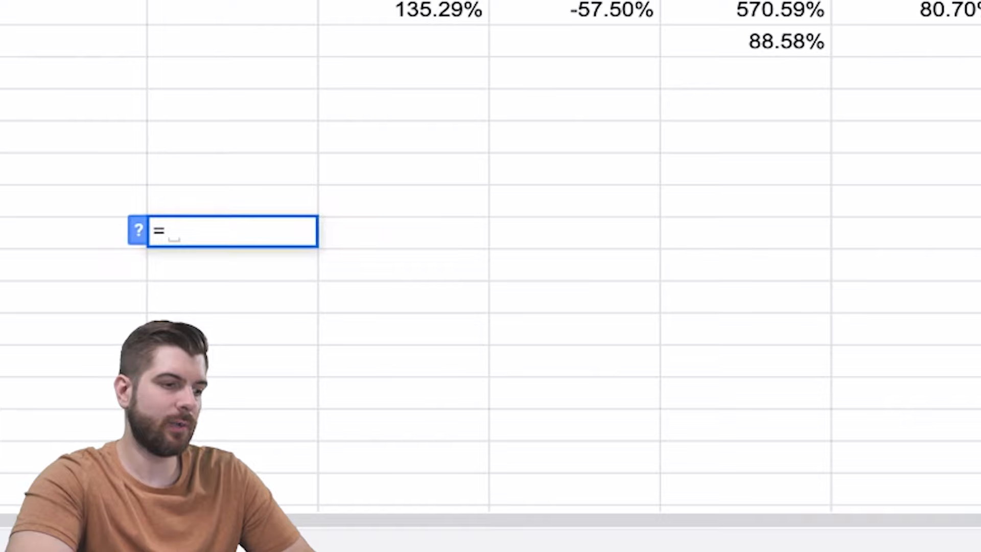
text(0.17)
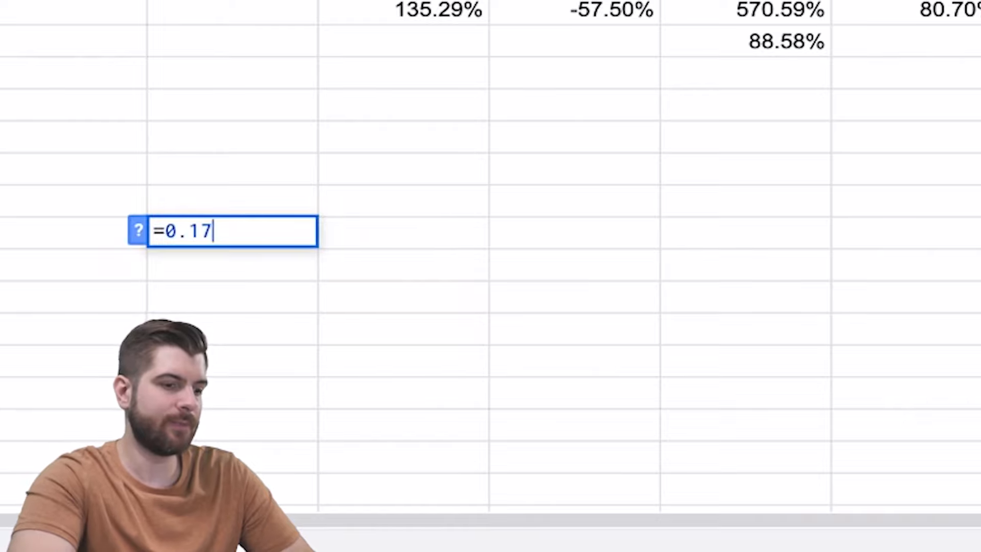
text(*)
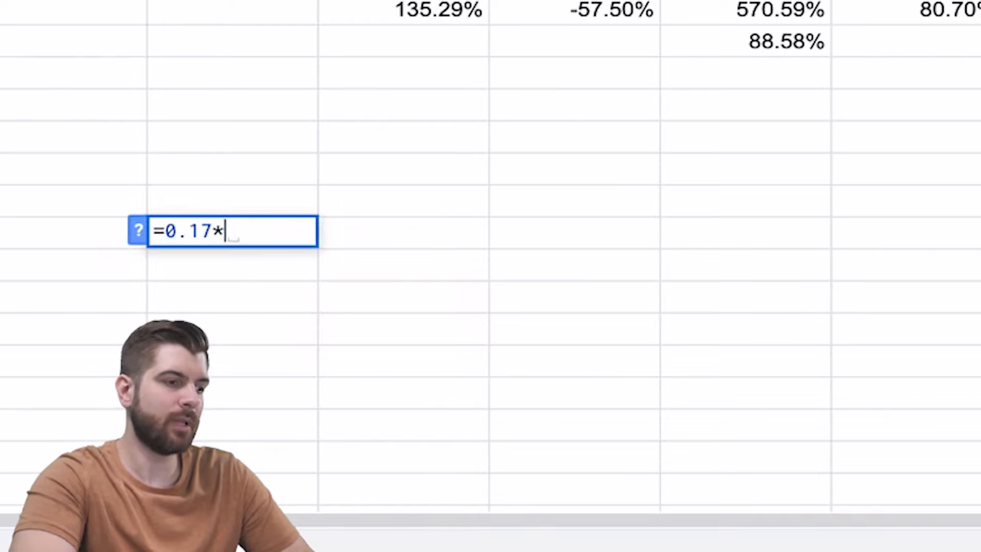
text((1+)
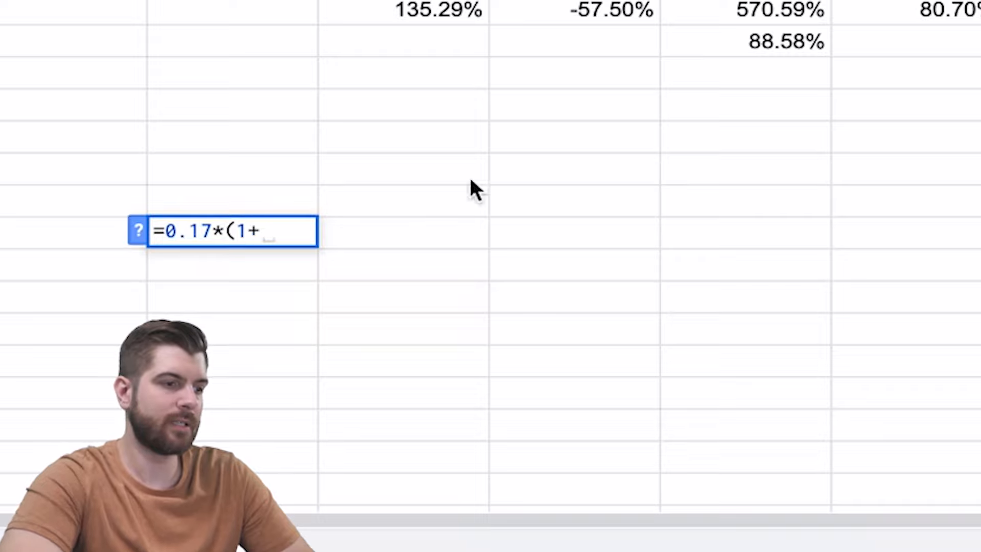
click(737, 36)
text())
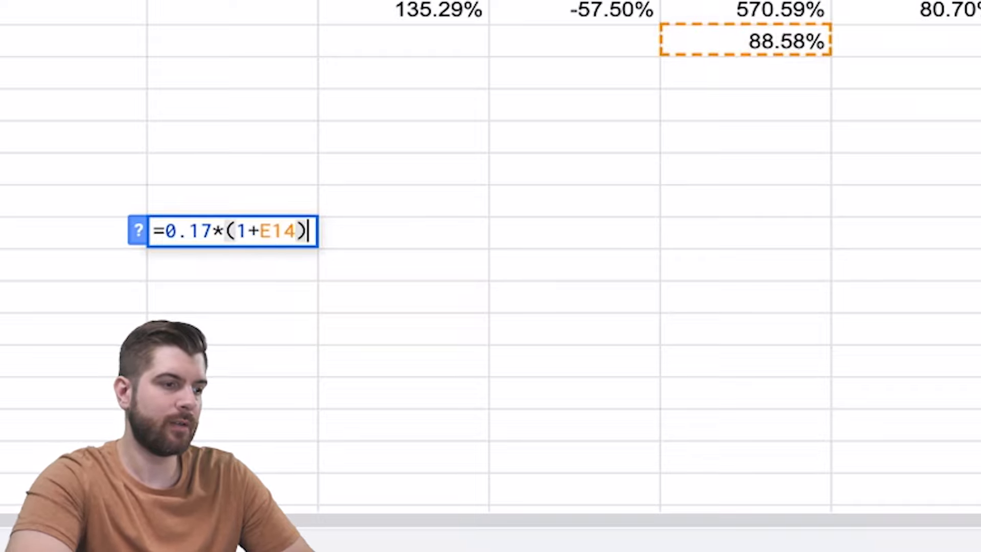
text(^3)
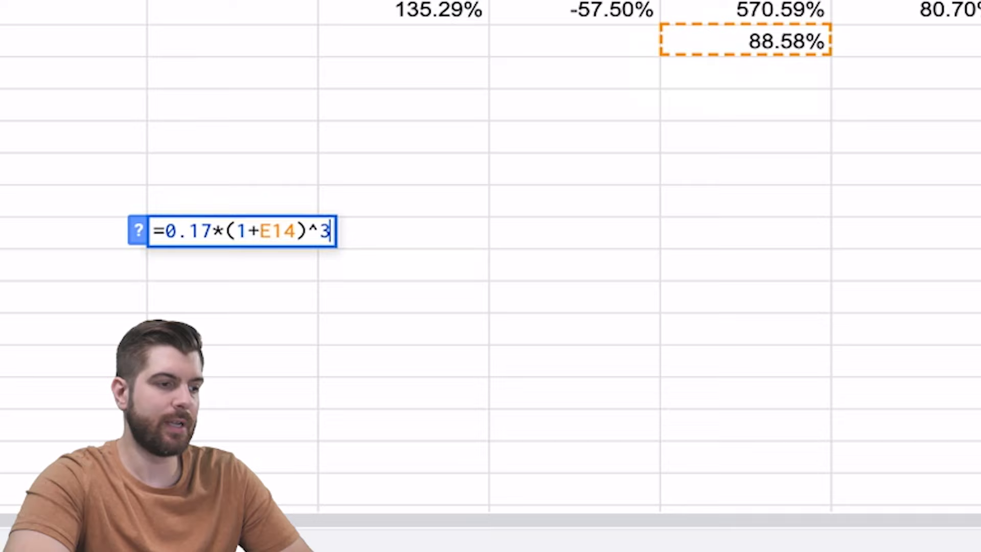
key(Return)
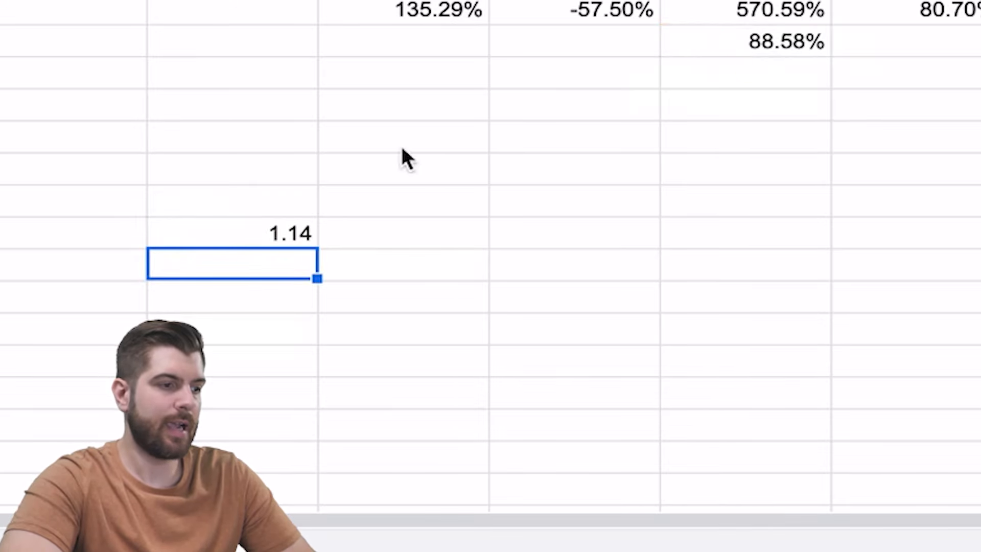
Compare the check result in B20 with E8, and the CAGR in E14 with the three-year average in E10
click(281, 235)
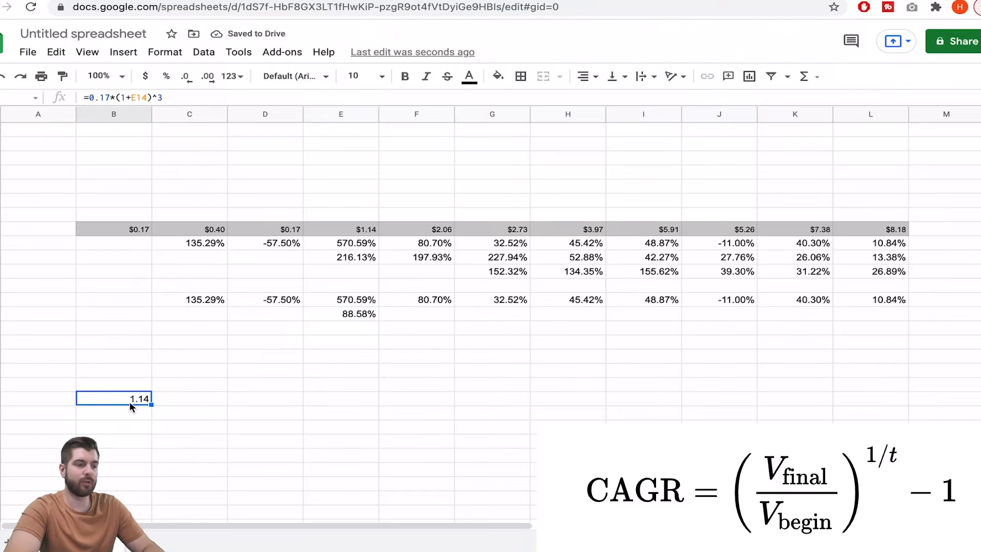
click(363, 231)
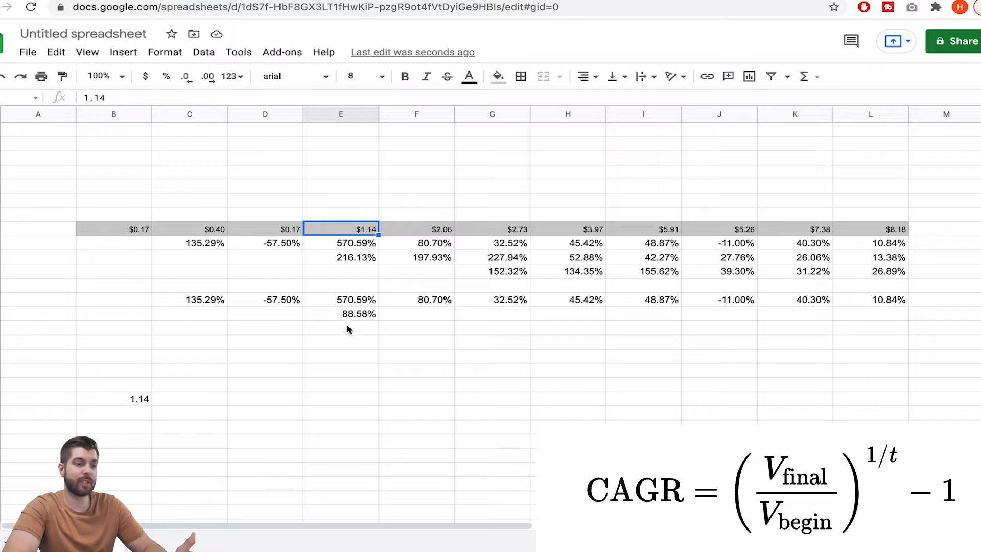
click(358, 315)
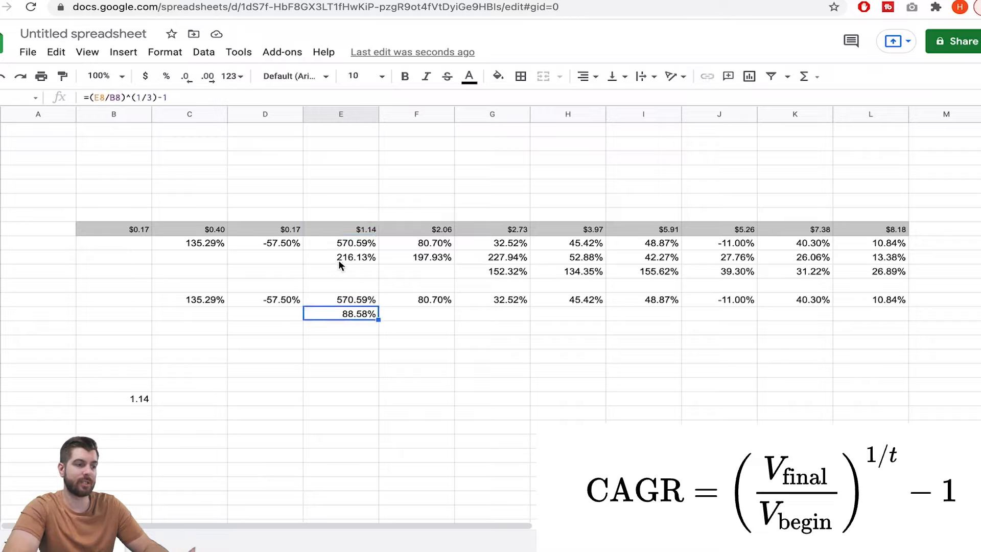
click(371, 257)
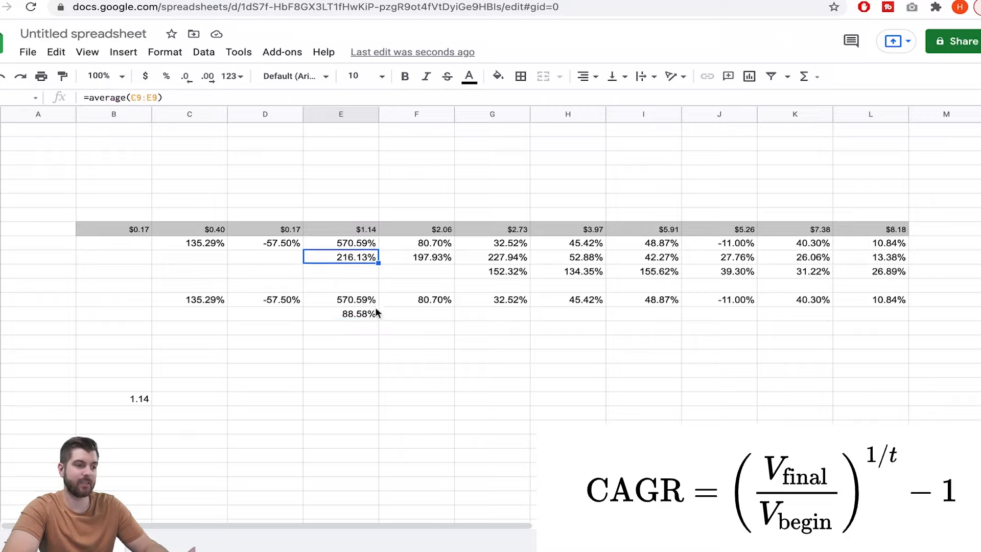
click(372, 317)
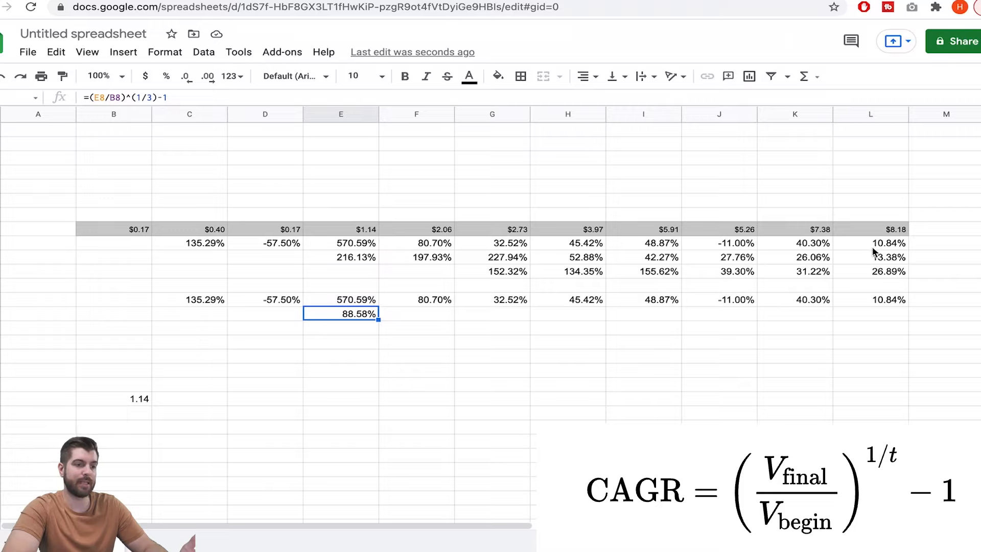
click(355, 261)
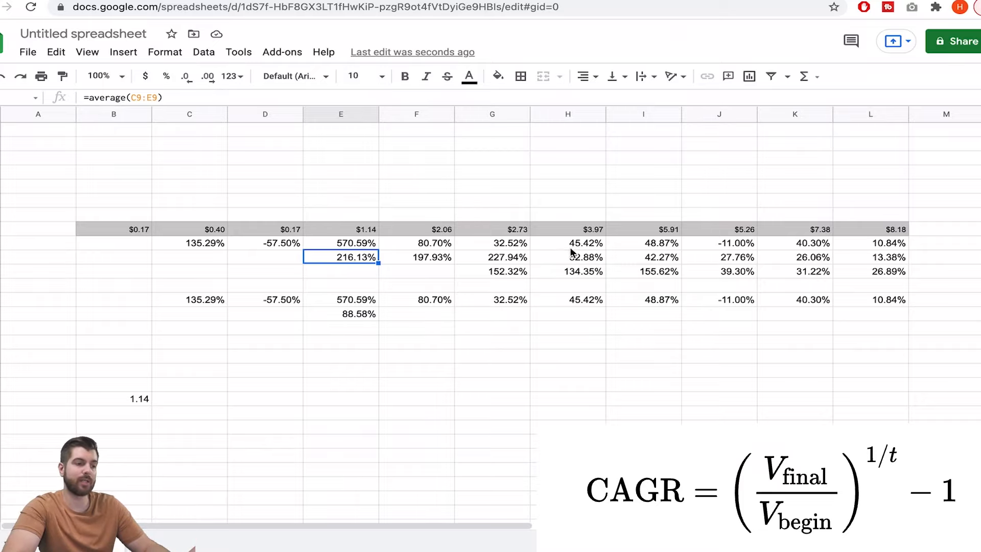
Fill the three-year CAGR formula from E14 across row 14 through column L, and compare L14 with the average in L10
click(360, 318)
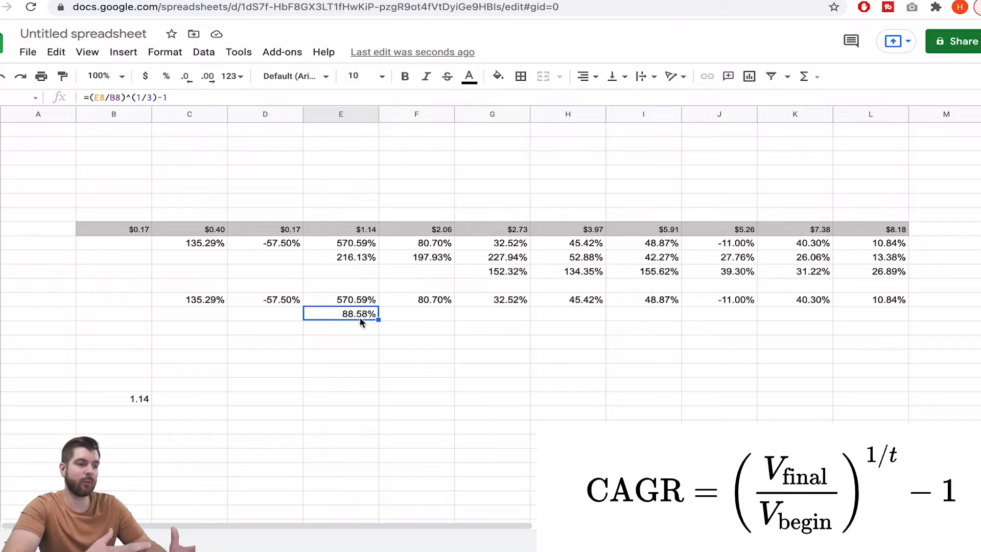
drag(399, 318, 860, 322)
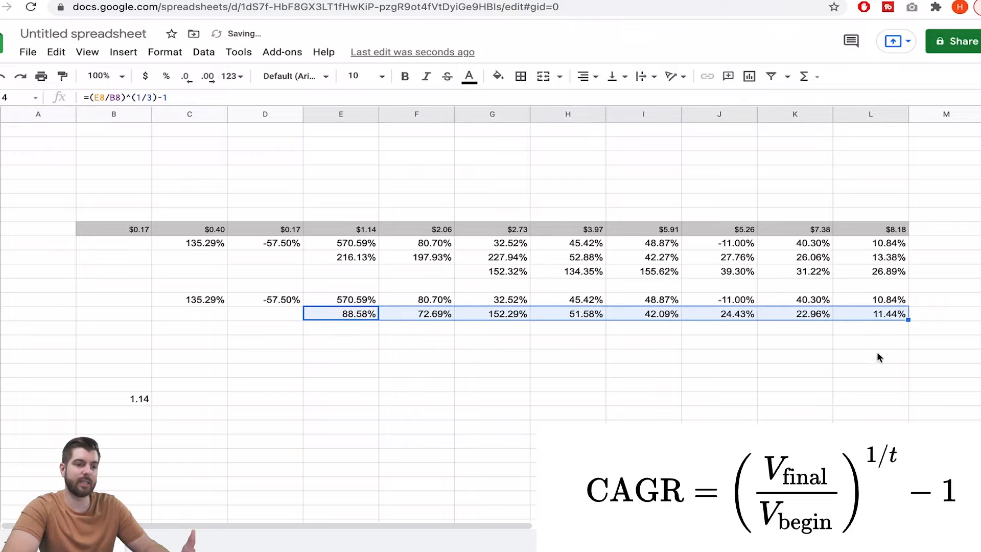
click(877, 352)
click(883, 313)
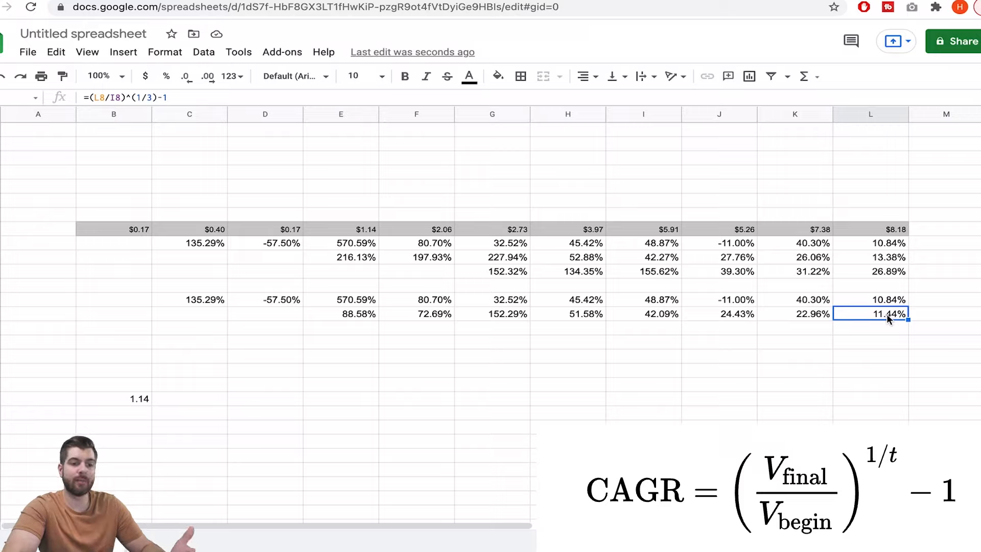
click(902, 259)
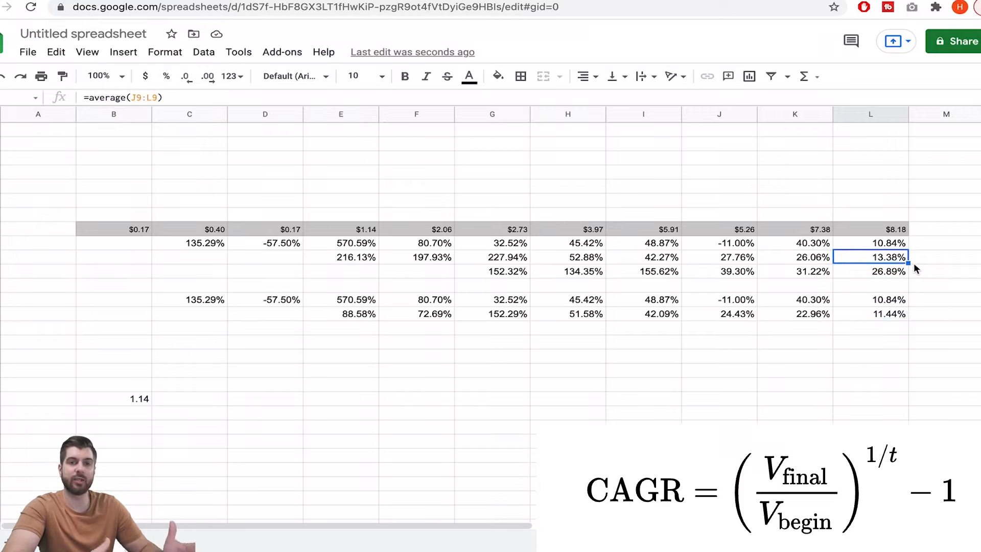
Enter the five-year CAGR formula =(G8/B8)^(1/5)-1 in cell G15
click(514, 329)
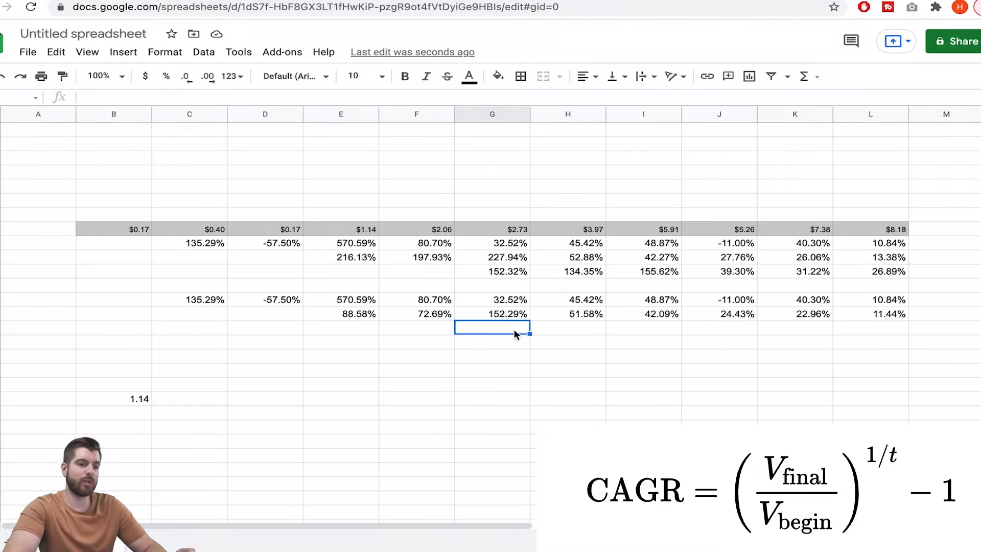
text(=()
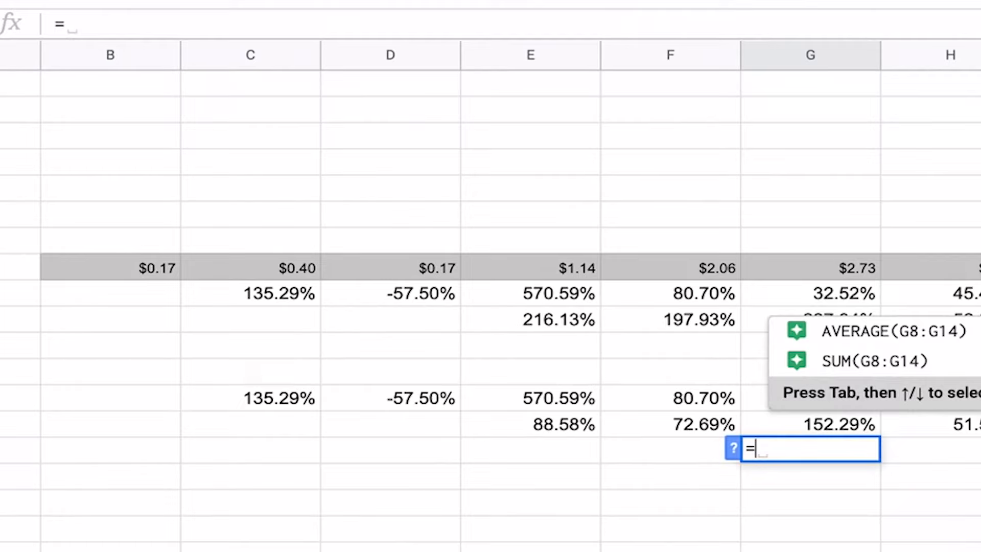
click(832, 265)
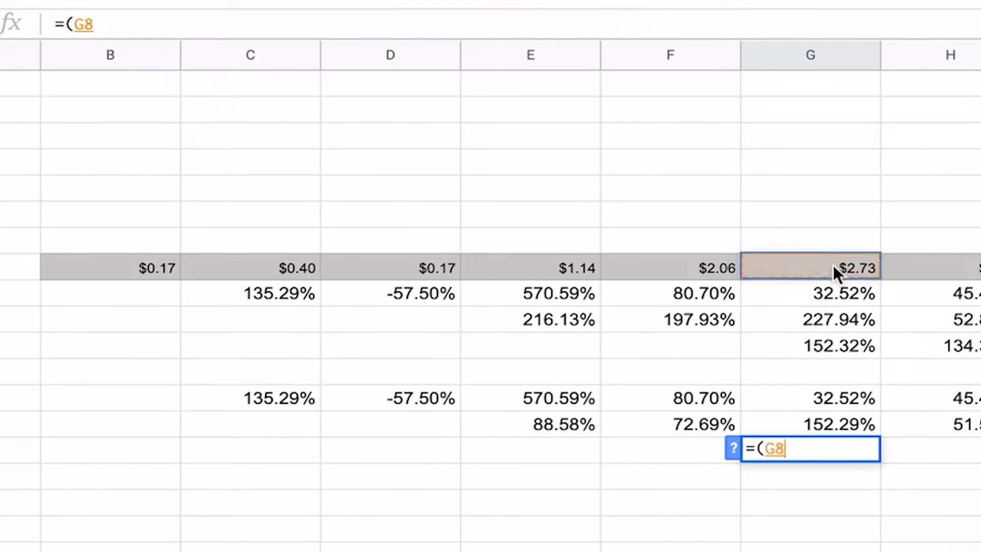
text(/)
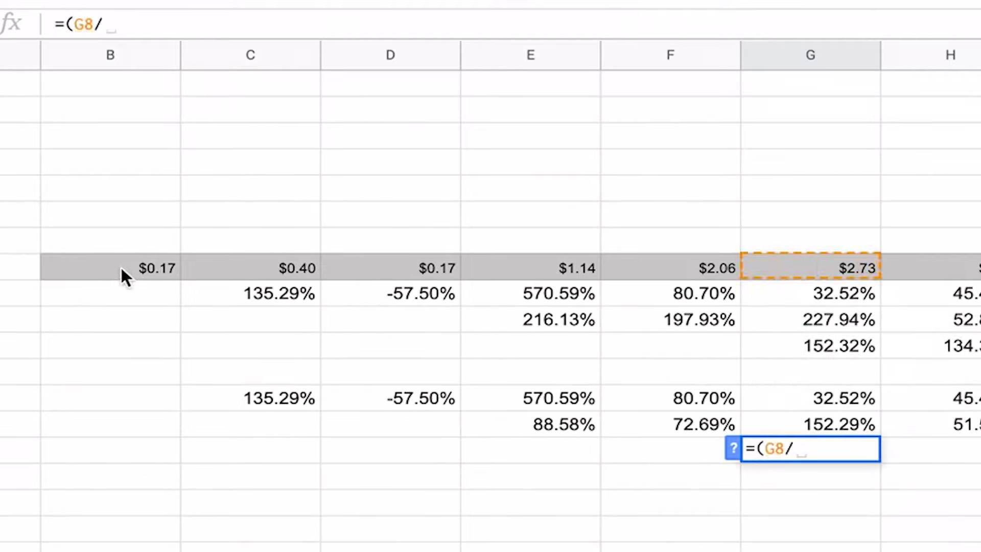
click(134, 277)
text())
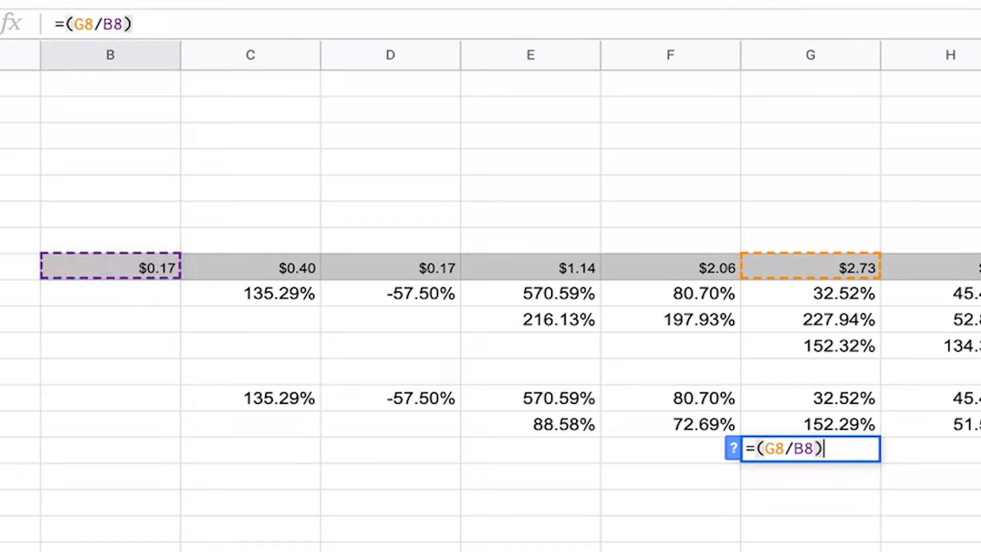
text(^)
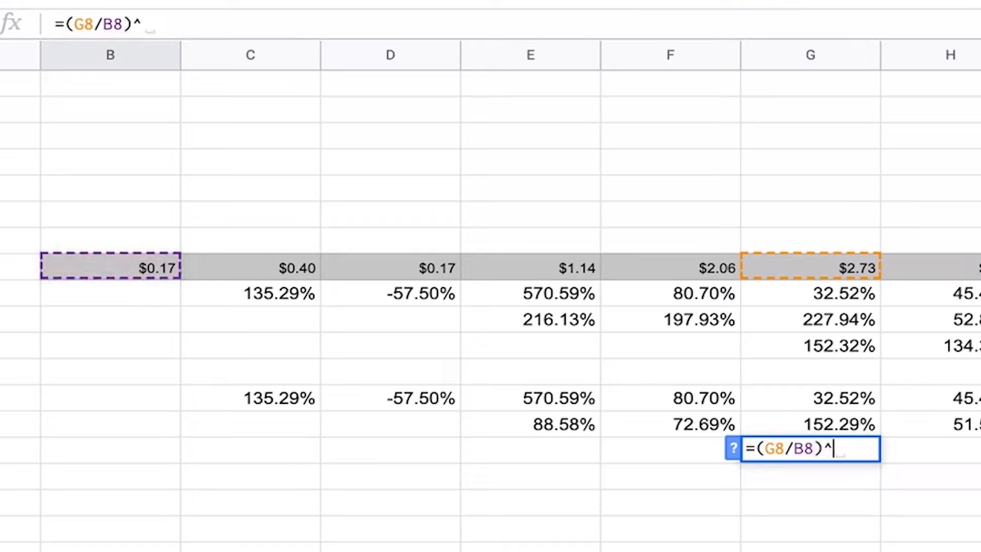
text((1/5)
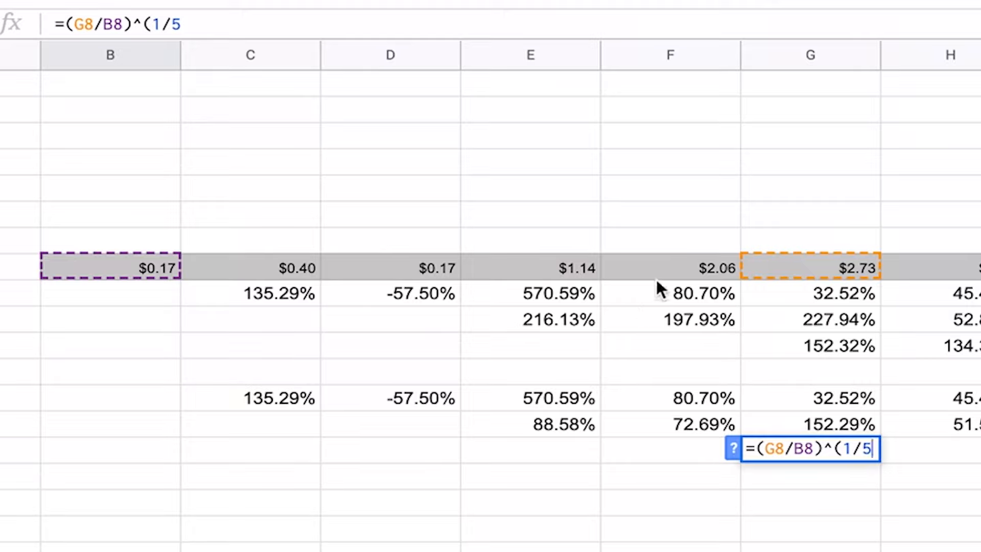
text())
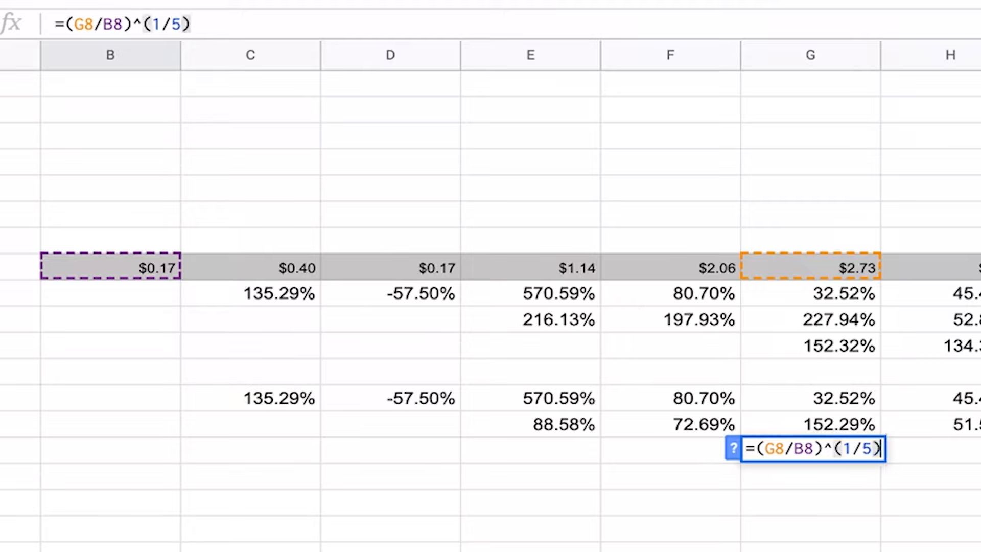
text(-1)
key(Return)
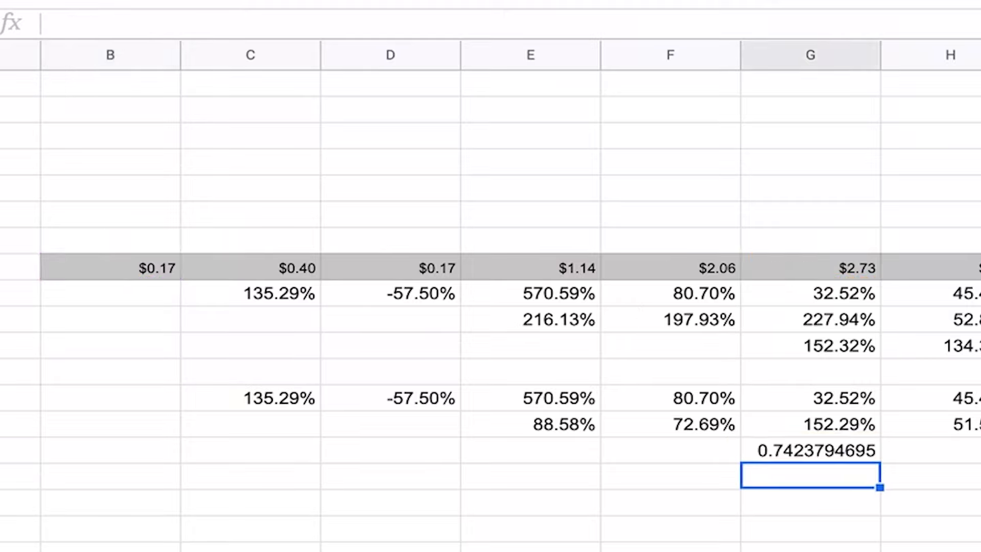
Format the five-year CAGR in G15 as a percentage and fill it across row 15 through column L
click(817, 449)
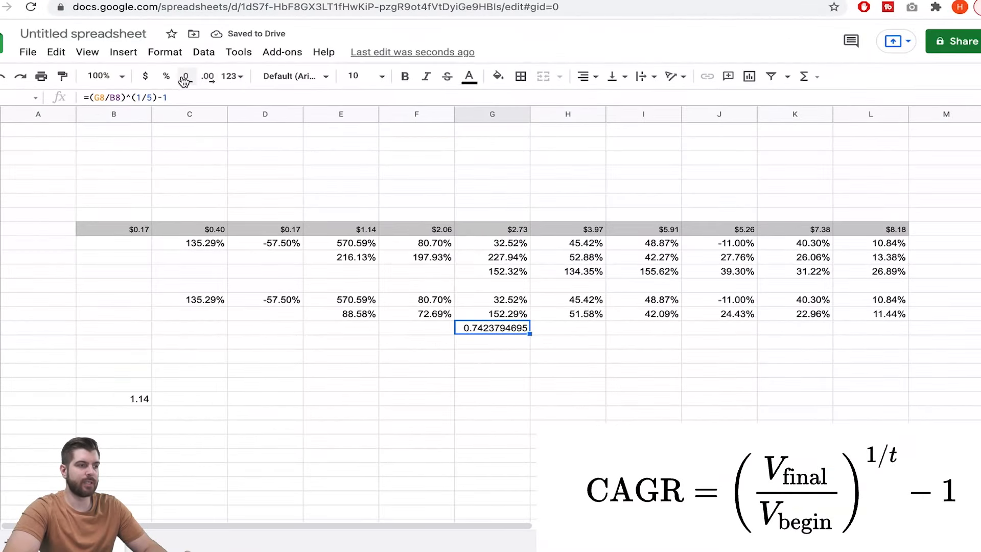
click(166, 76)
click(505, 354)
click(508, 333)
drag(535, 333, 858, 327)
click(884, 368)
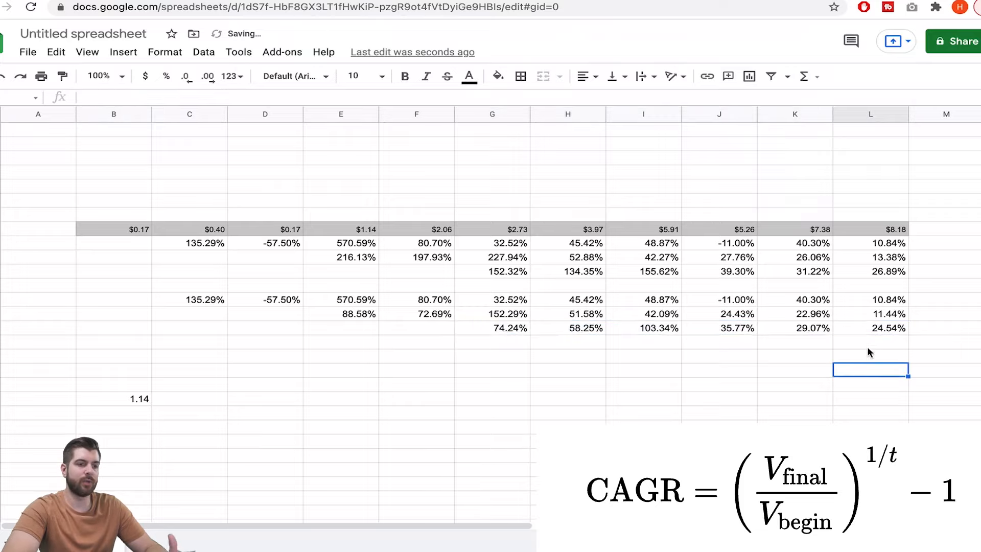
click(882, 383)
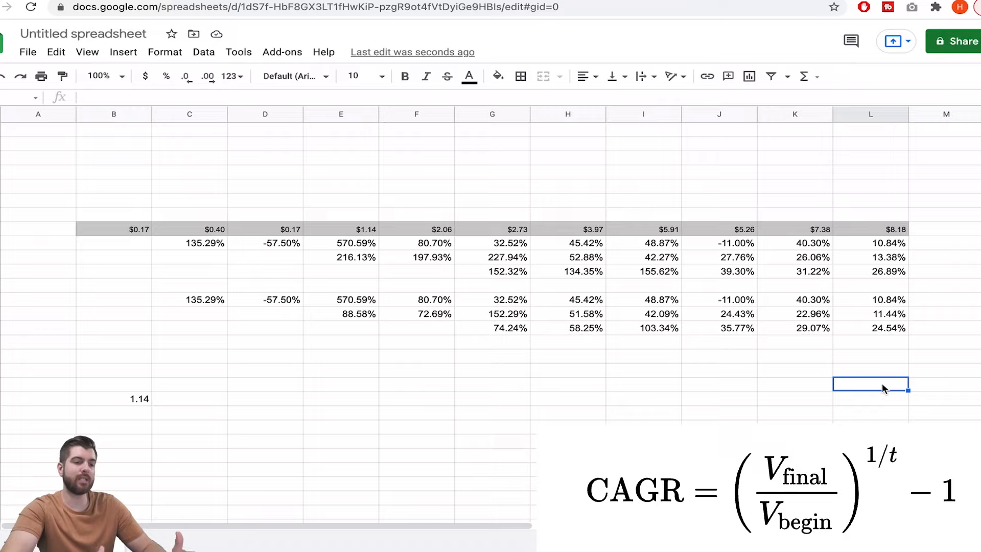
Enter the ten-year CAGR formula =(L8/B8)^(1/10)-1 in cell L16 and format it as a percentage
click(877, 340)
text(=()
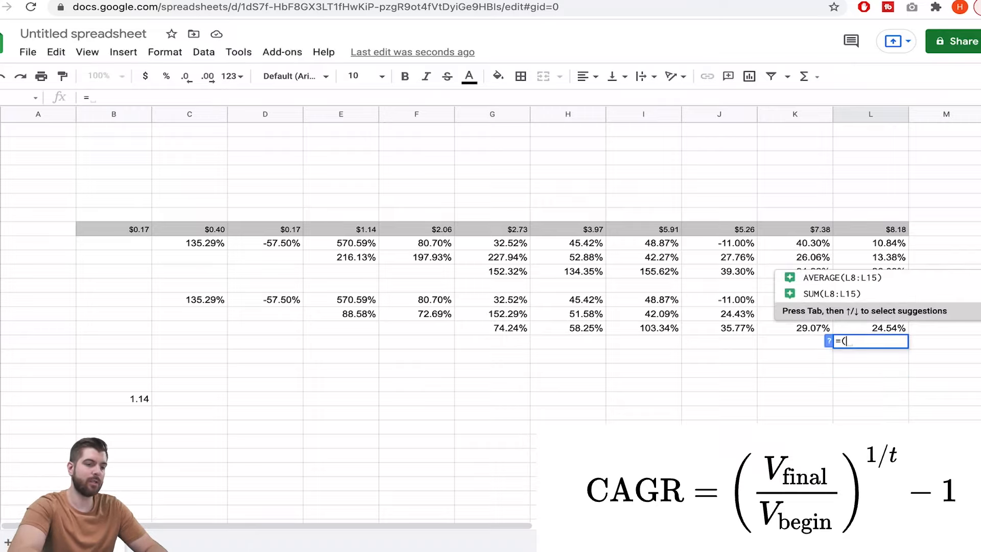
click(874, 232)
text(/)
click(121, 229)
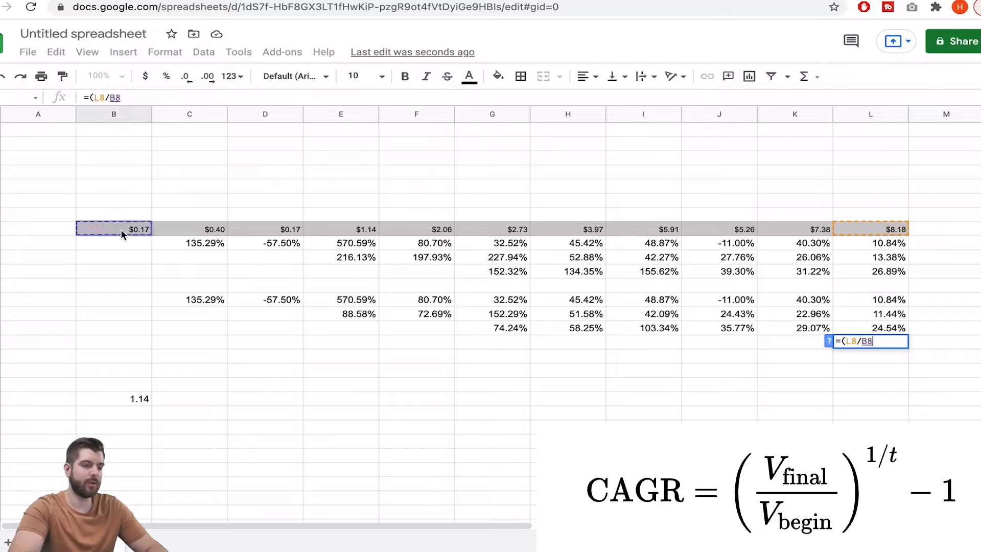
text()^)
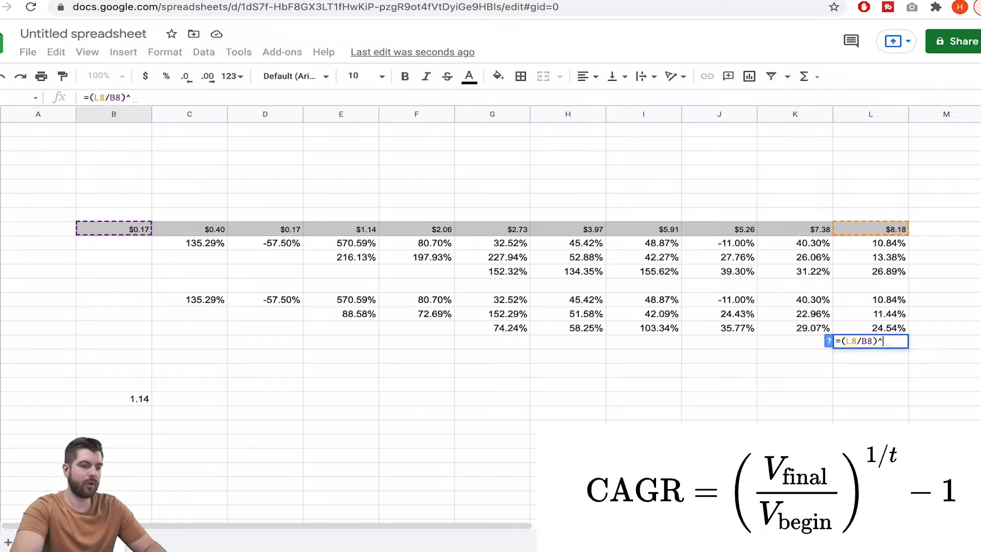
text(()
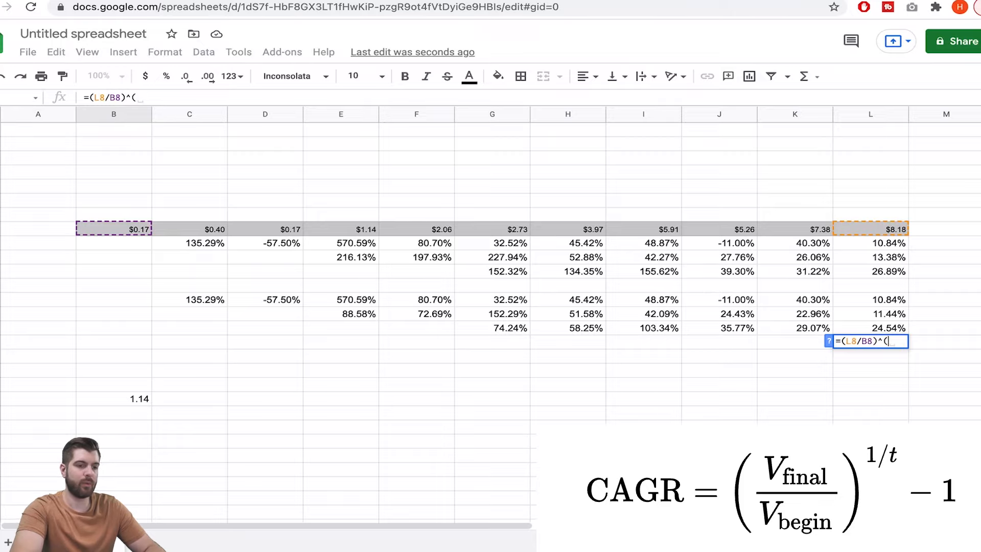
text(1/10)-1)
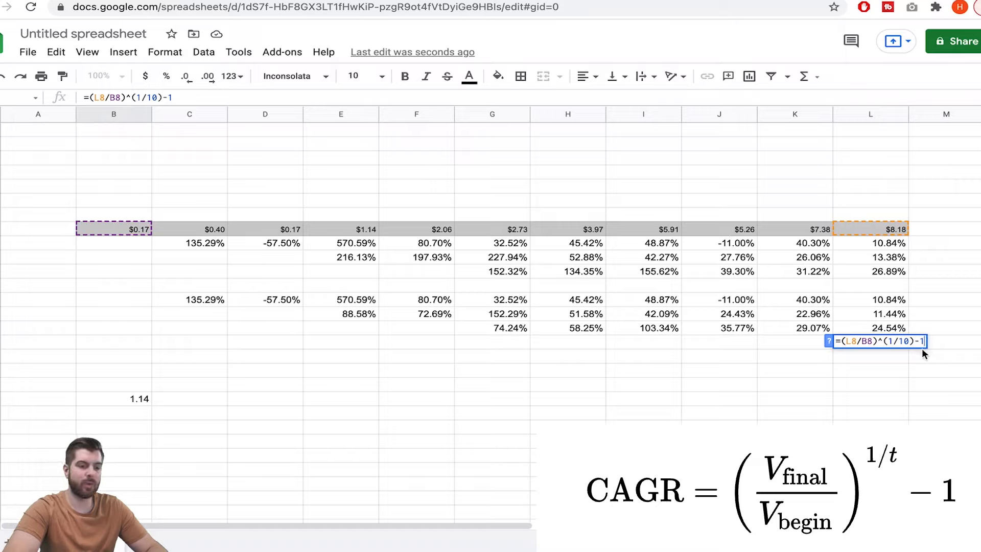
key(Return)
click(872, 348)
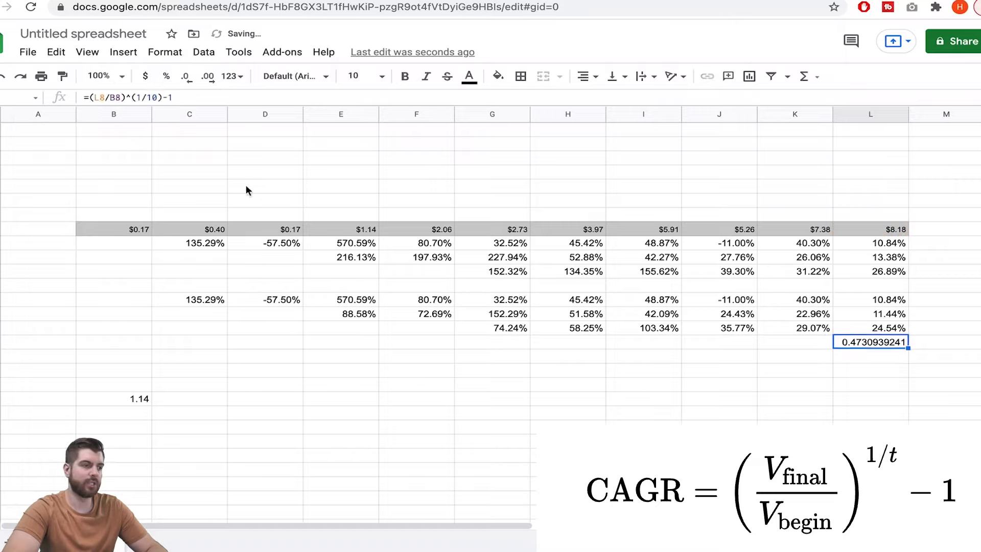
click(167, 78)
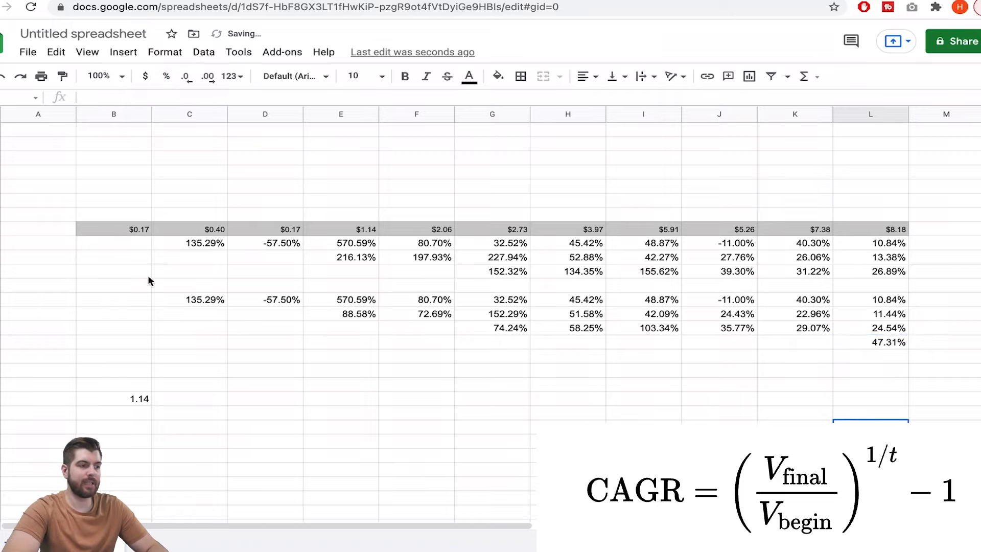
Compare the first and last free cash flow per share values in B8 and L8, and review the CAGR results in L13:L16
click(129, 229)
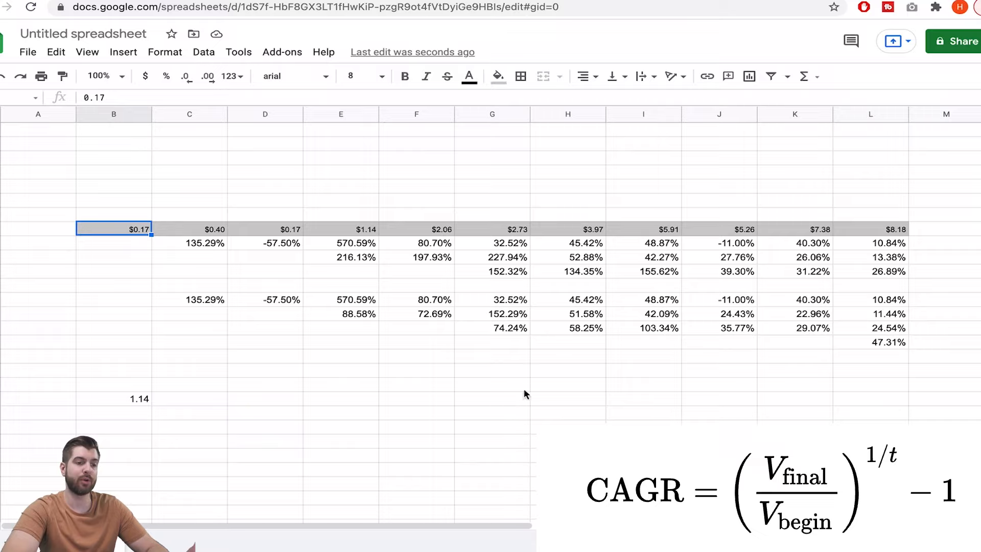
click(880, 231)
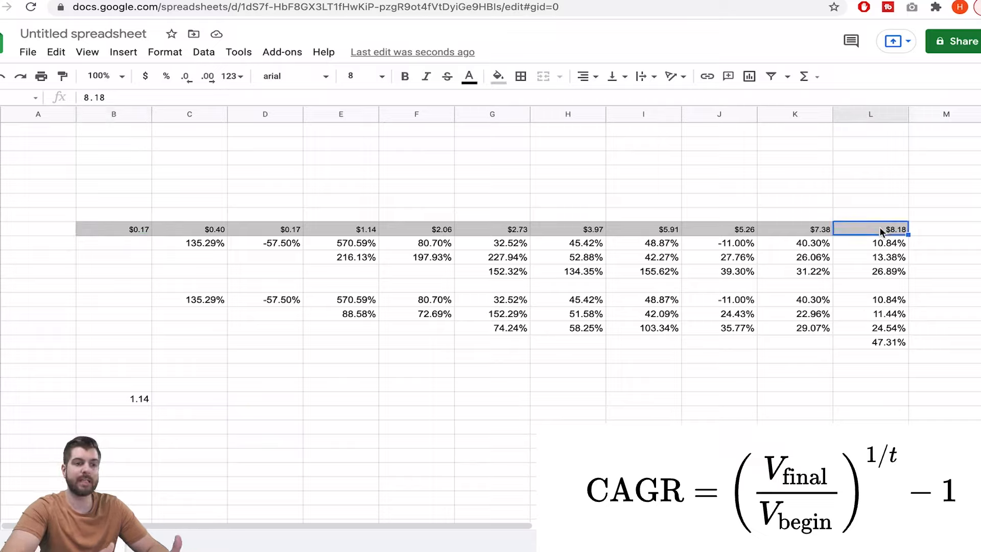
click(906, 294)
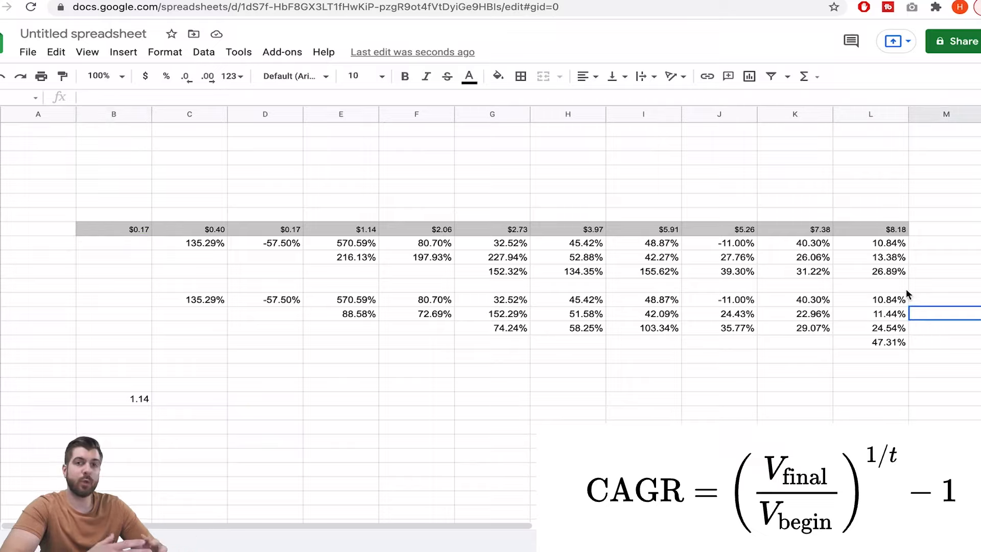
drag(882, 284, 882, 387)
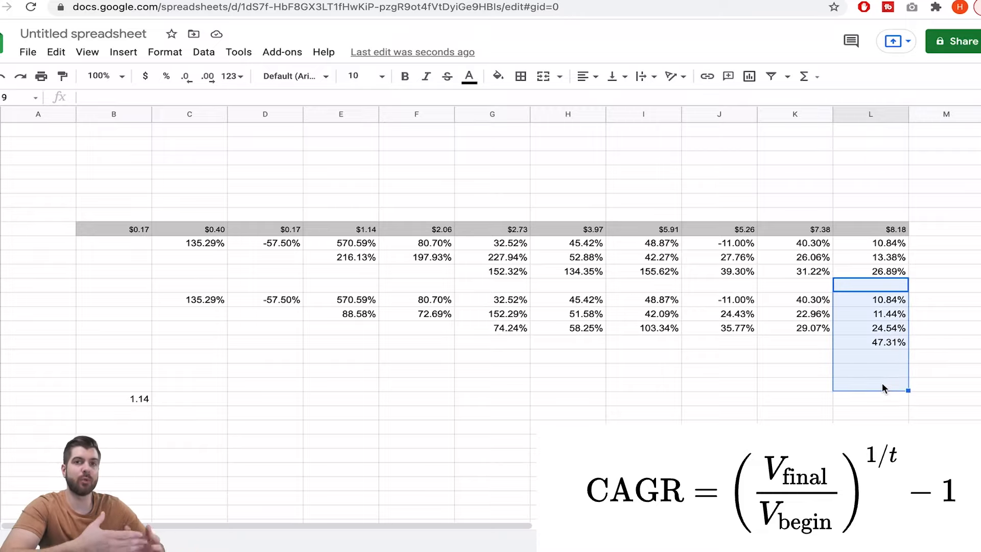
click(882, 383)
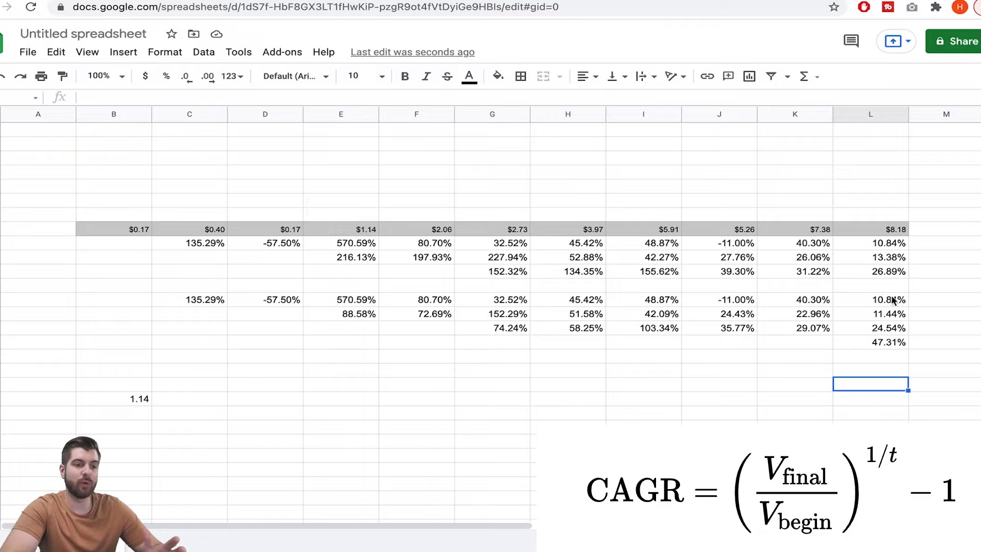
click(977, 331)
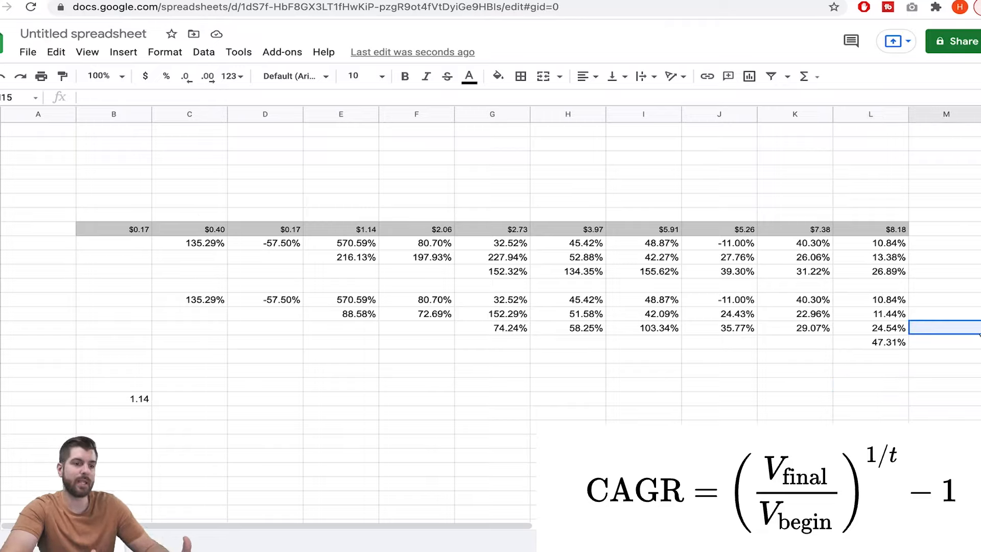
click(902, 371)
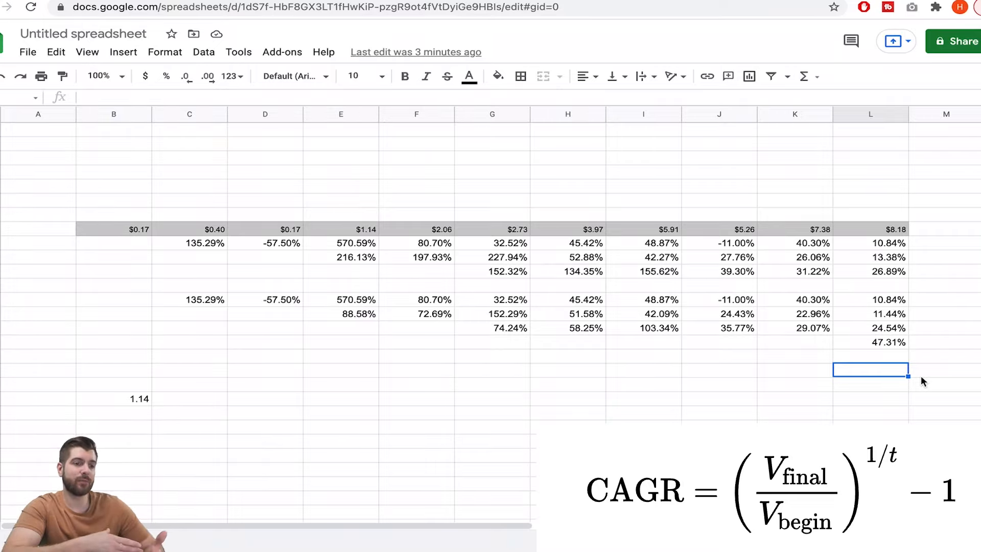
click(899, 382)
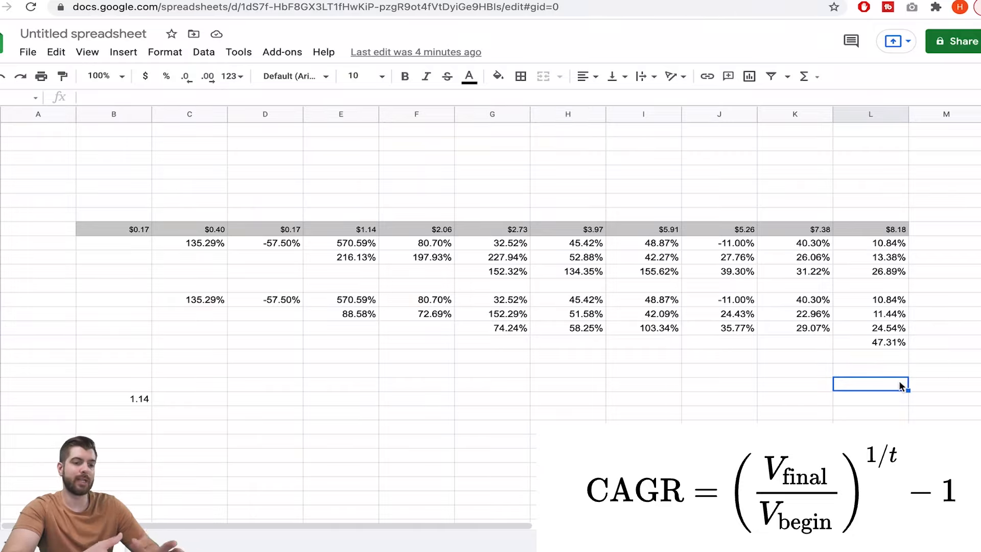
click(891, 344)
Average the one-, three-, five- and ten-year CAGRs in cell L20 with the formula =average(L13:L16)
click(892, 398)
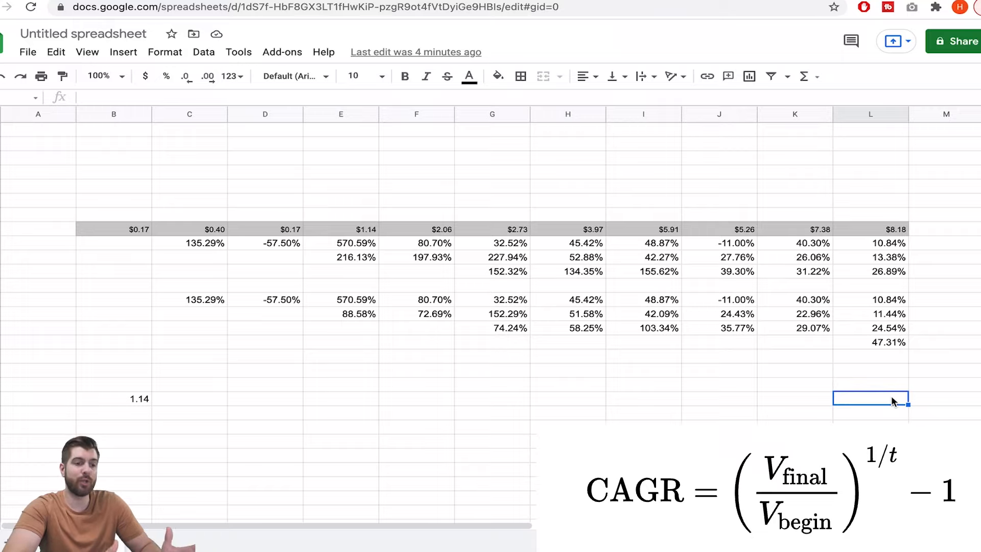
text(=)
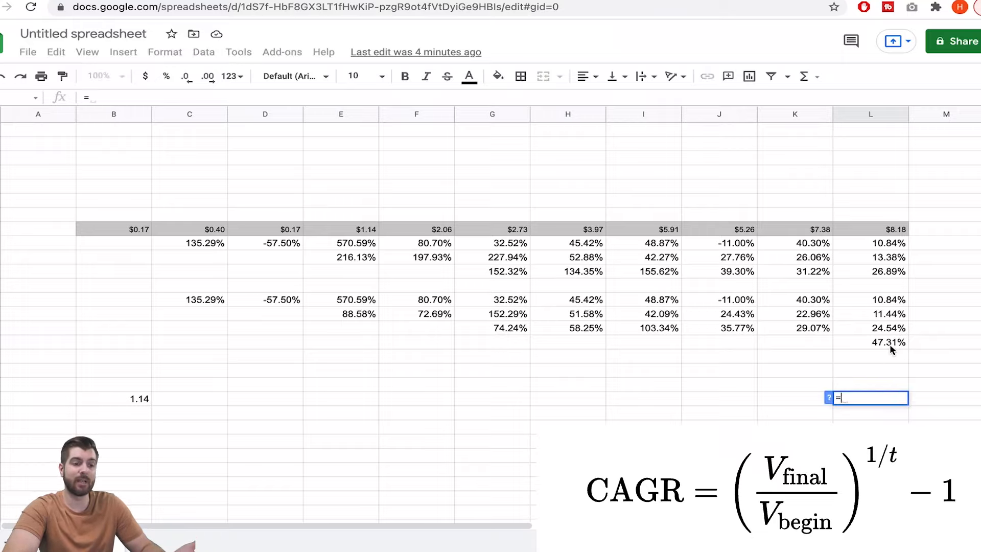
text(average()
drag(900, 300, 894, 350)
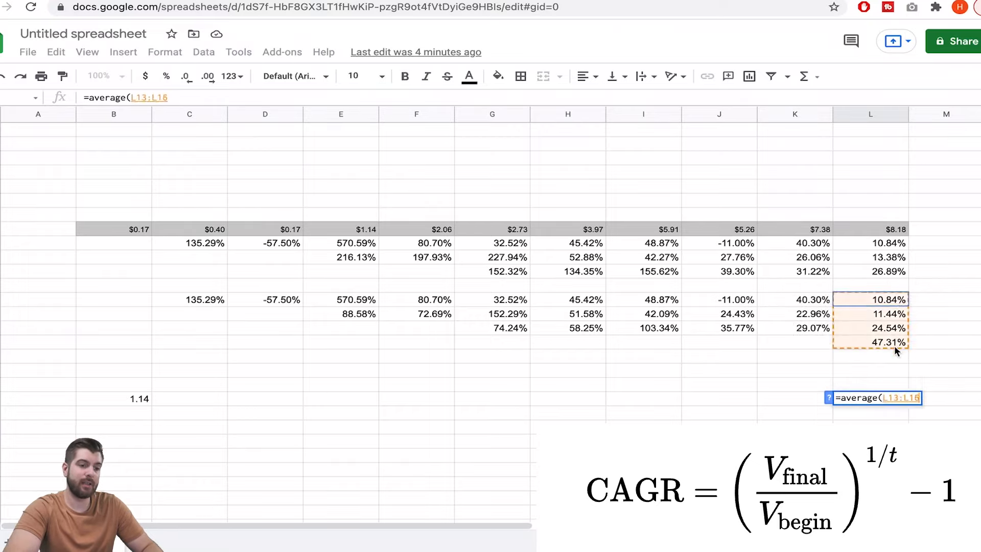
text())
key(Return)
click(893, 402)
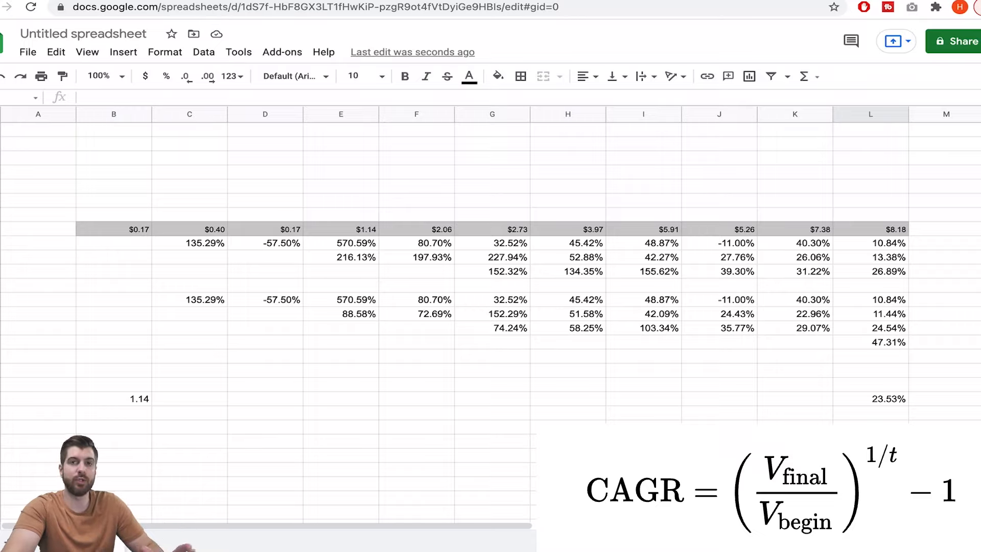
key(Right)
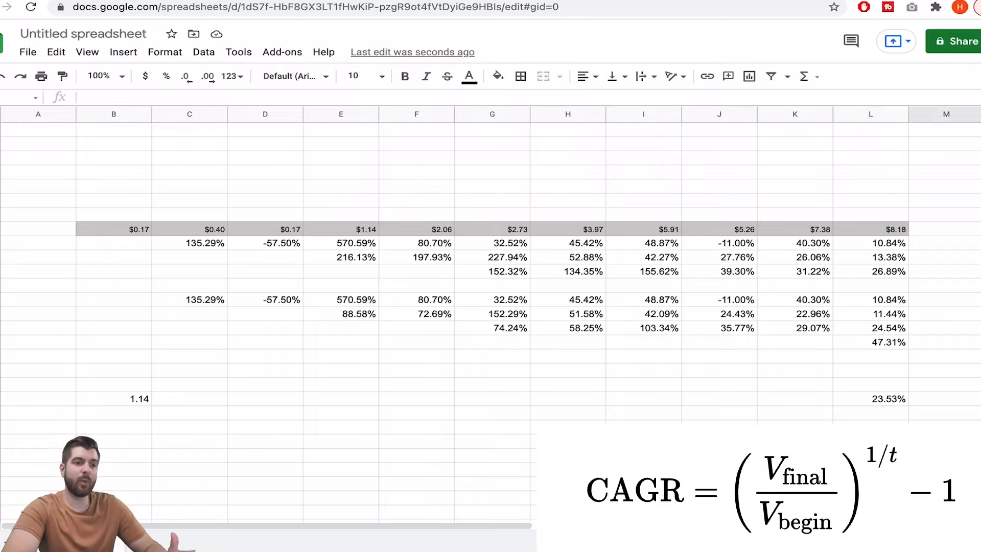
Label column L as Dec 2020 in L7 and column M as TTM in M7
click(874, 236)
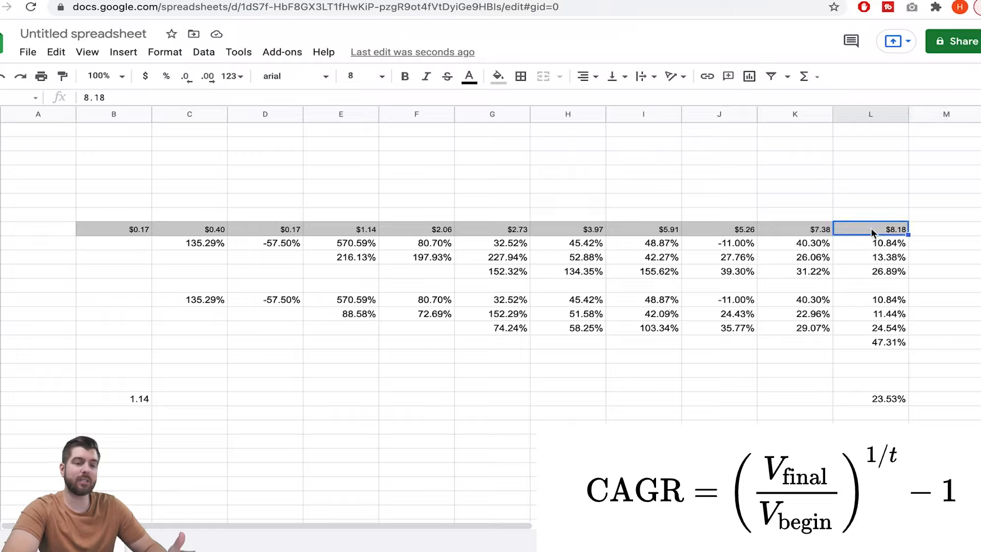
click(873, 214)
text(Dec 2020)
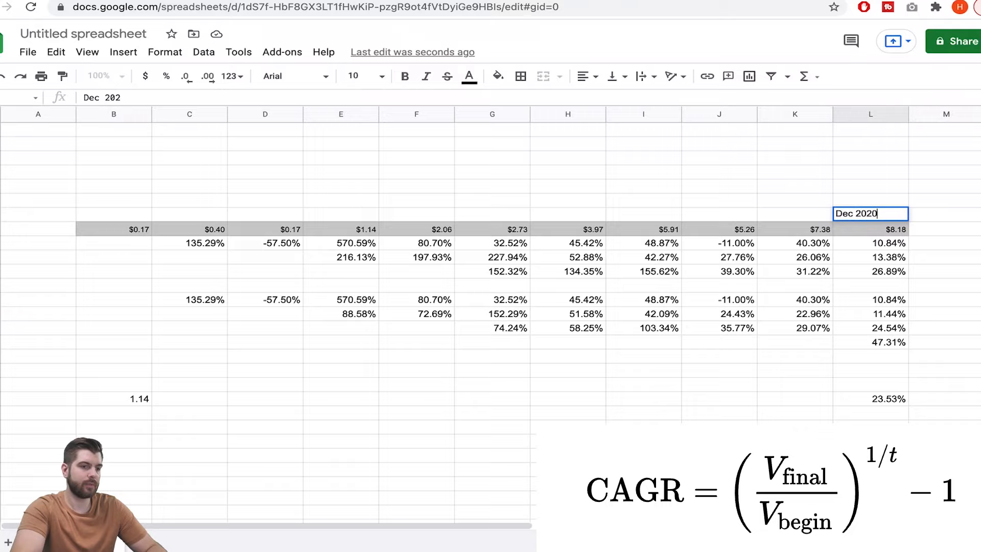
key(Tab)
text(TTM)
key(Return)
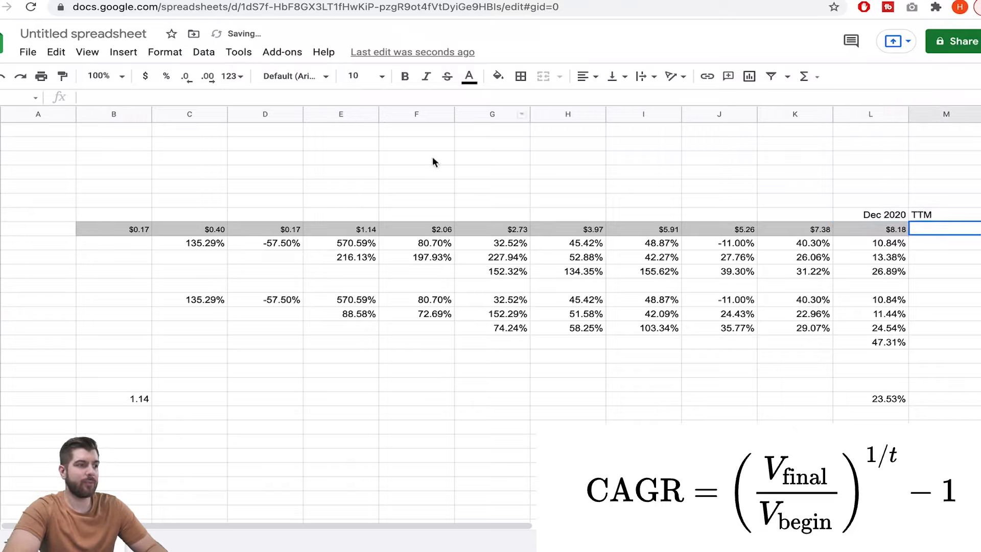
Look up the TTM free cash flow per share on GuruFocus and enter 11.14 in cell M8 of the Google Sheets spreadsheet
click(138, 1)
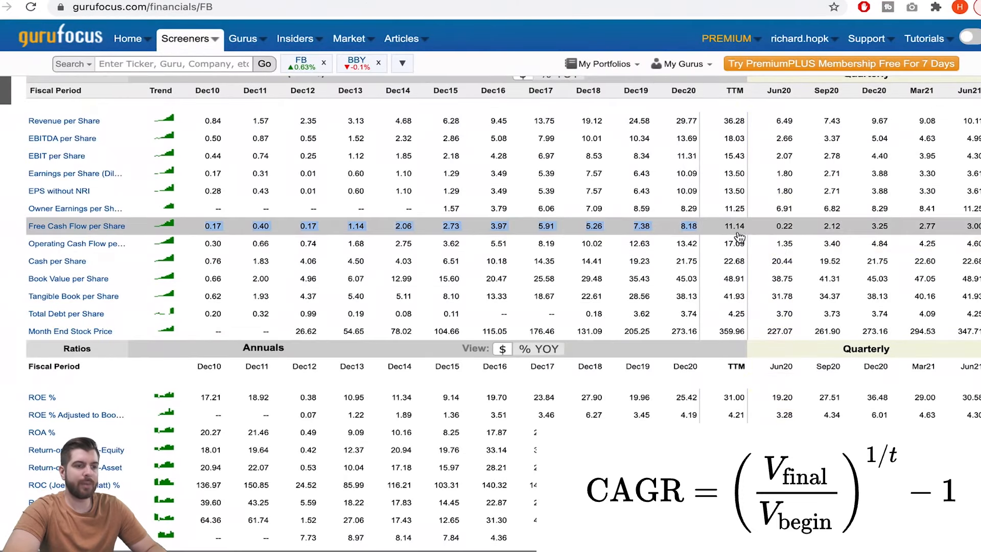
click(735, 230)
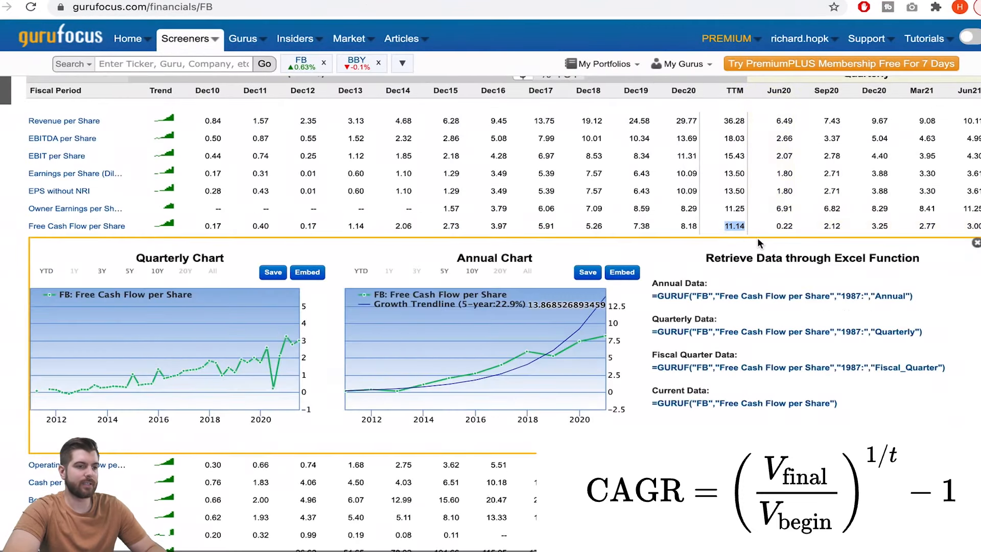
click(766, 0)
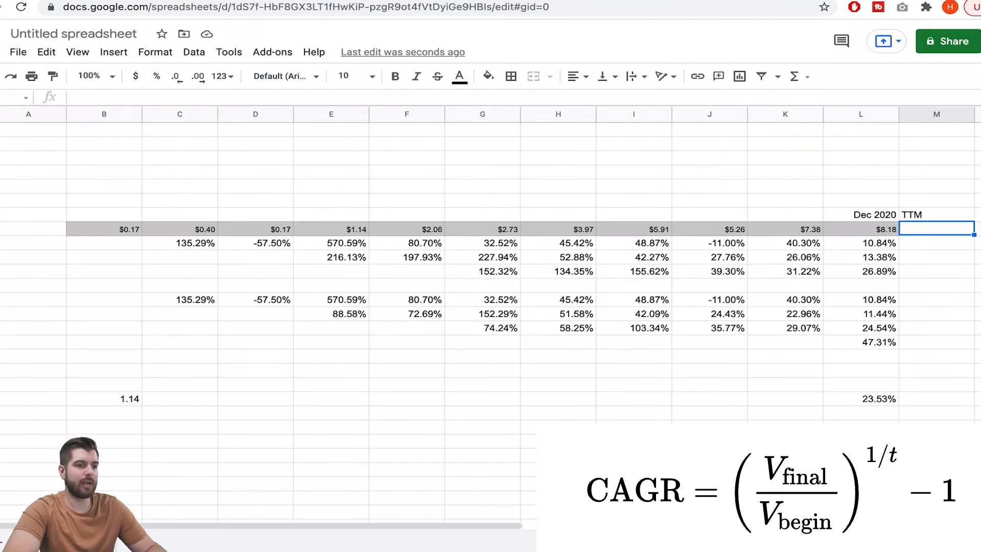
text(11.14)
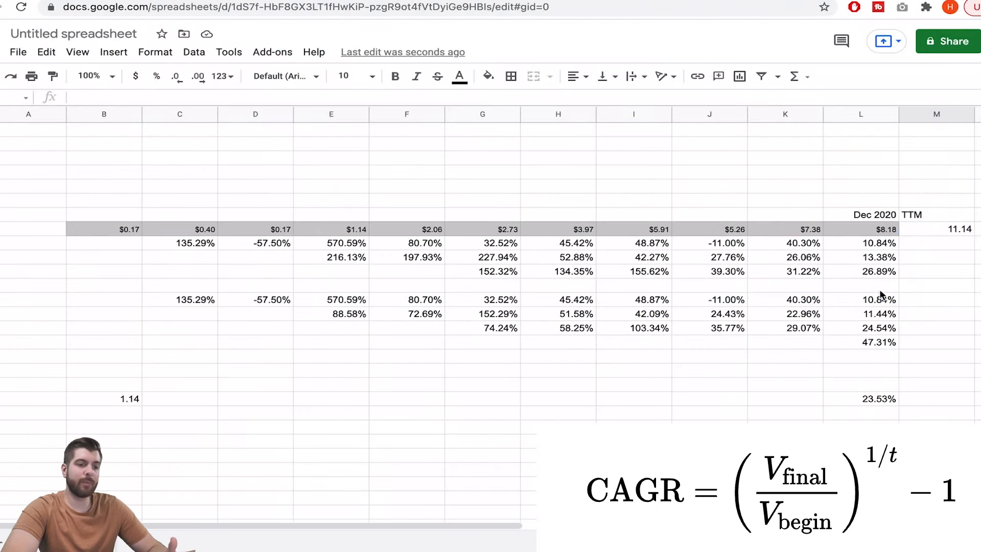
Fill the CAGR and average formulas from L13:L20 across into column M
drag(881, 296, 926, 406)
click(928, 428)
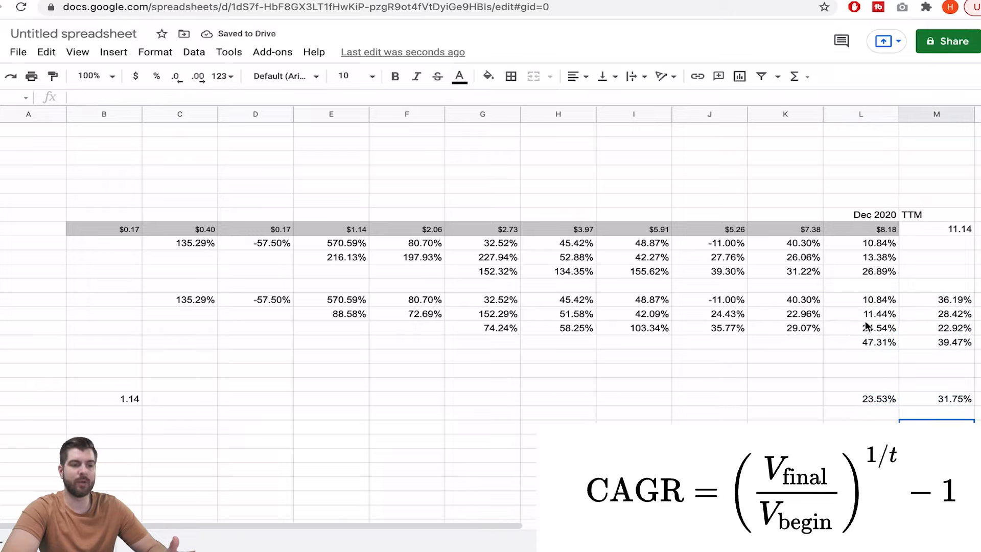
Check the filled formulas in M13:M16 and M20, and compare the free cash flow per share in L8 and M8
double_click(952, 305)
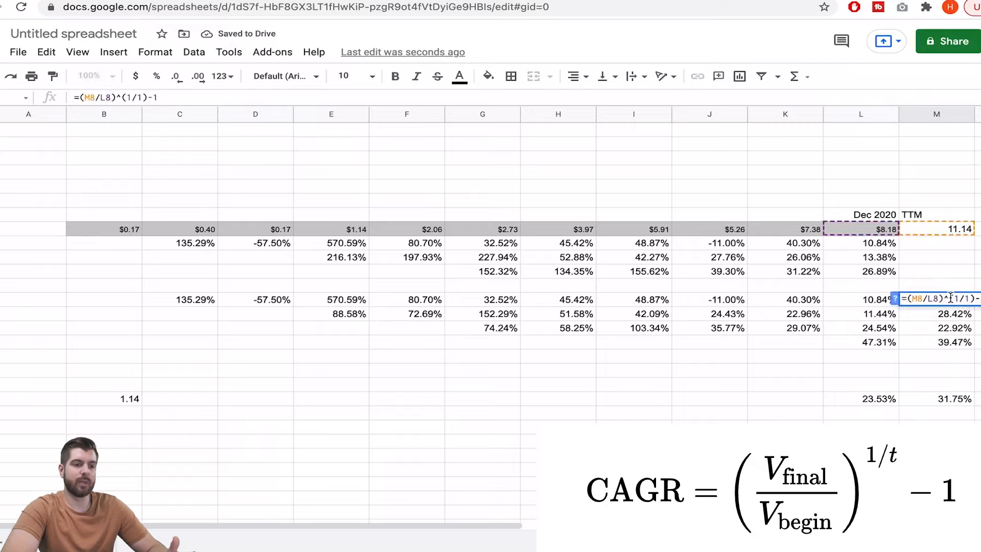
double_click(953, 313)
double_click(961, 327)
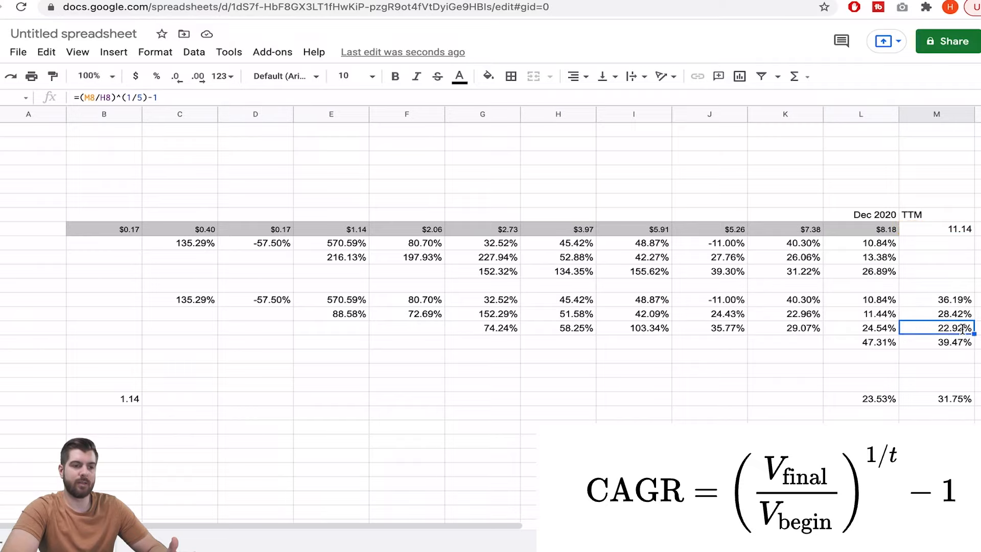
double_click(966, 343)
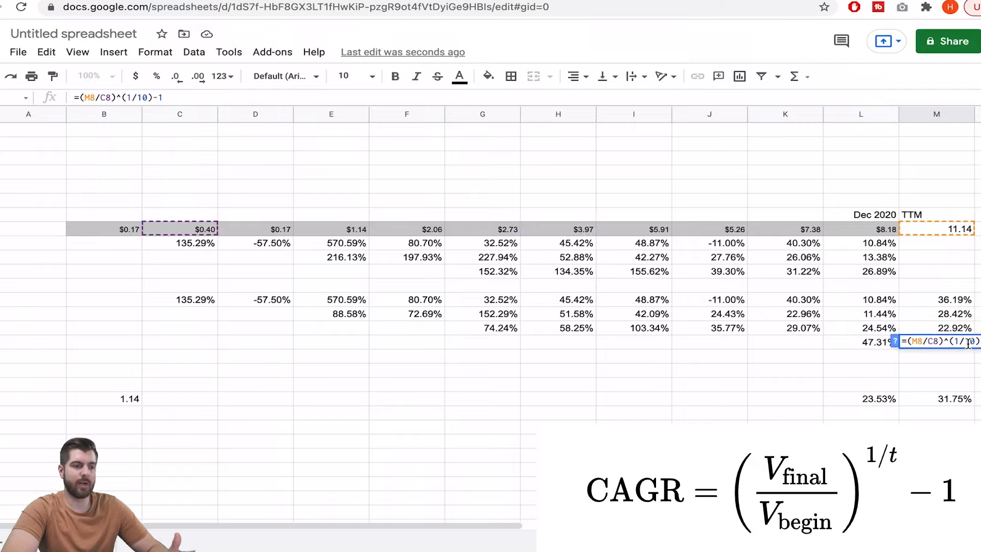
double_click(967, 403)
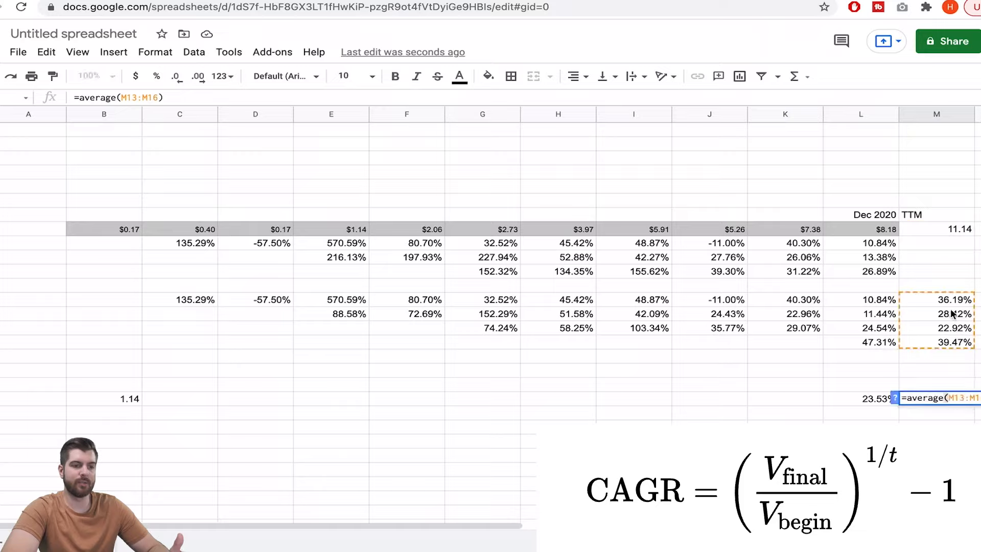
key(Return)
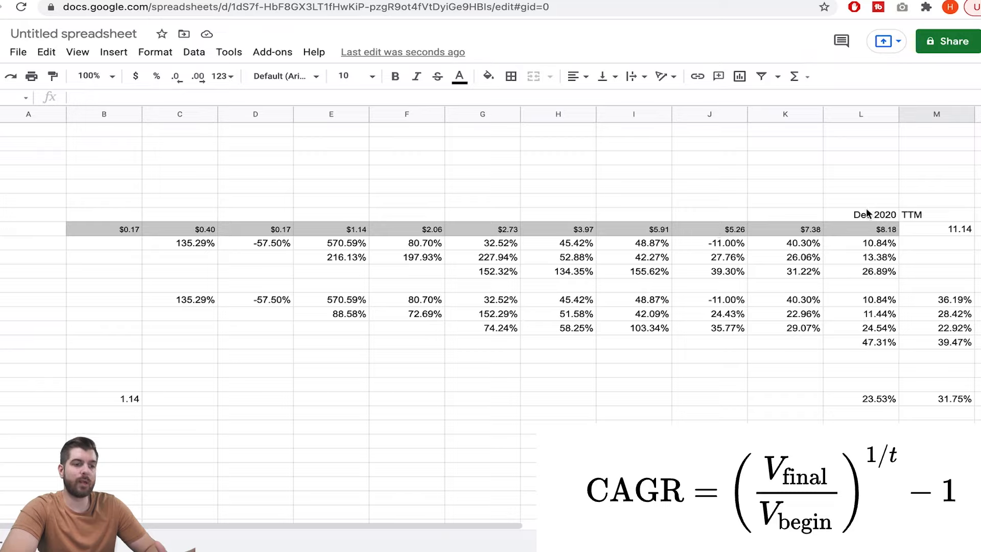
click(872, 227)
click(929, 231)
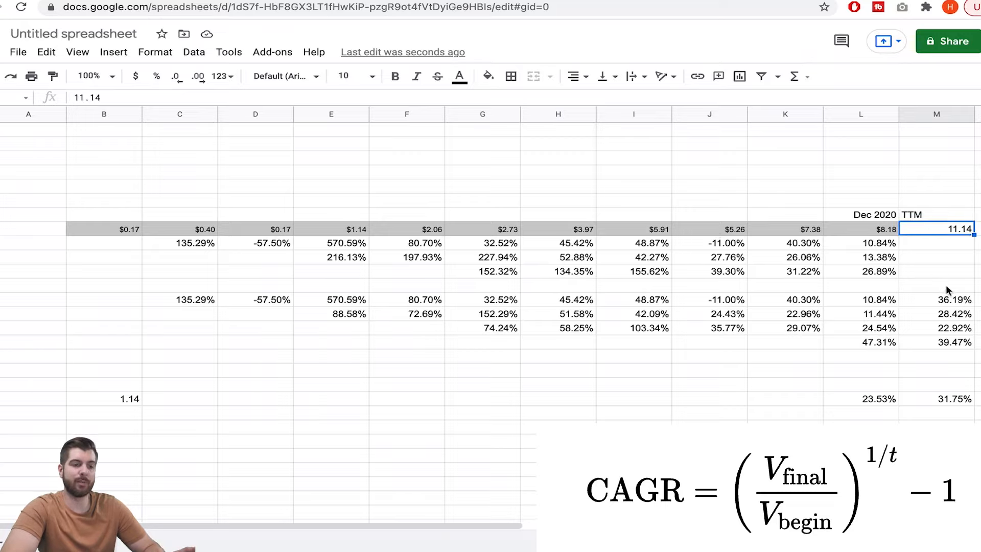
drag(945, 284, 944, 358)
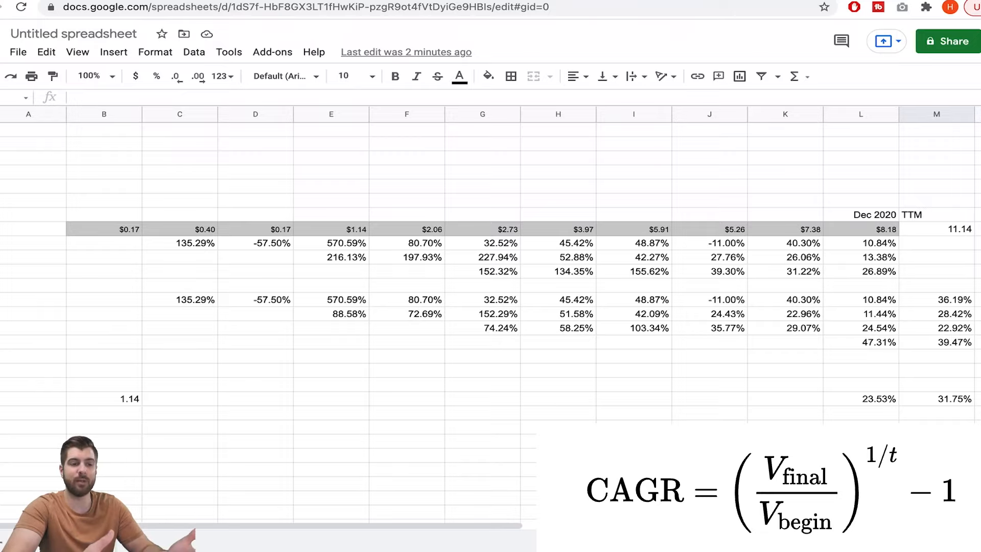
Compare the CAGR average formulas in M20 for TTM and L20 for Dec 2020
click(957, 400)
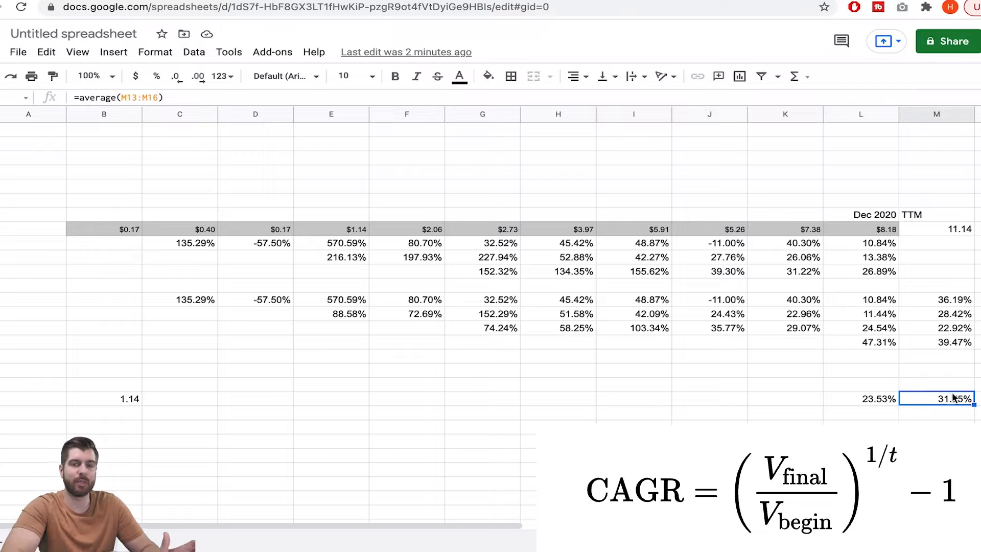
click(866, 399)
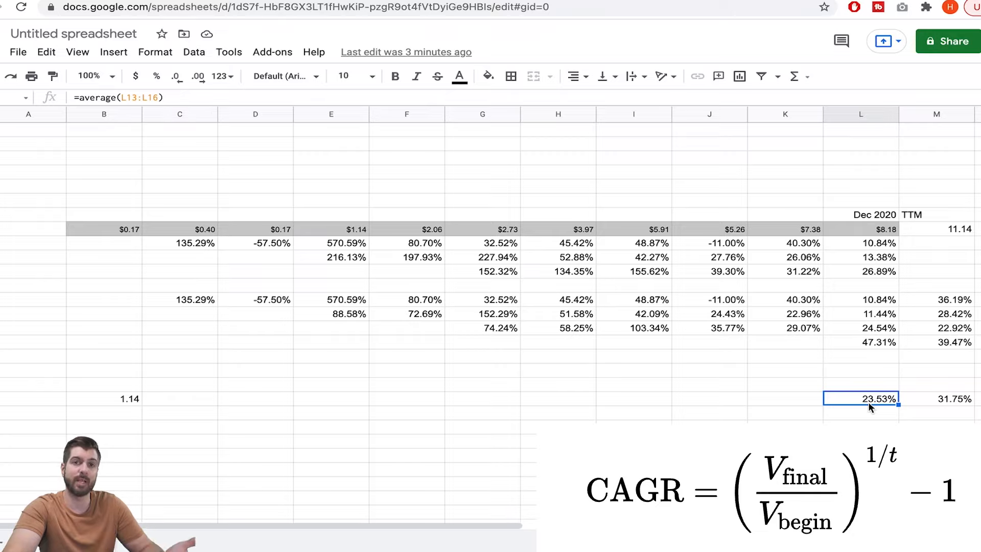
click(785, 439)
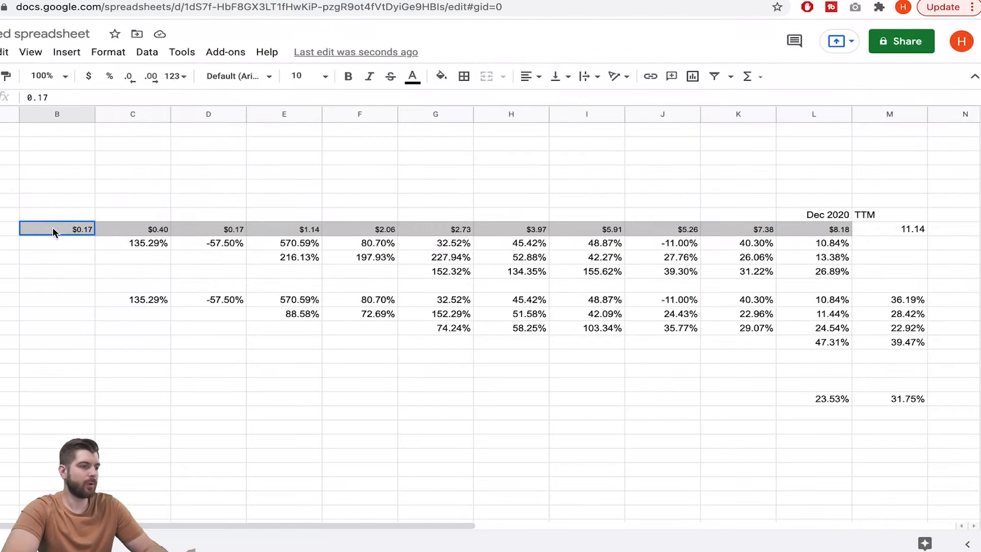
Insert a chart of the free cash flow per share values in B8:L8 and set its type to Scatter chart
drag(55, 228, 840, 232)
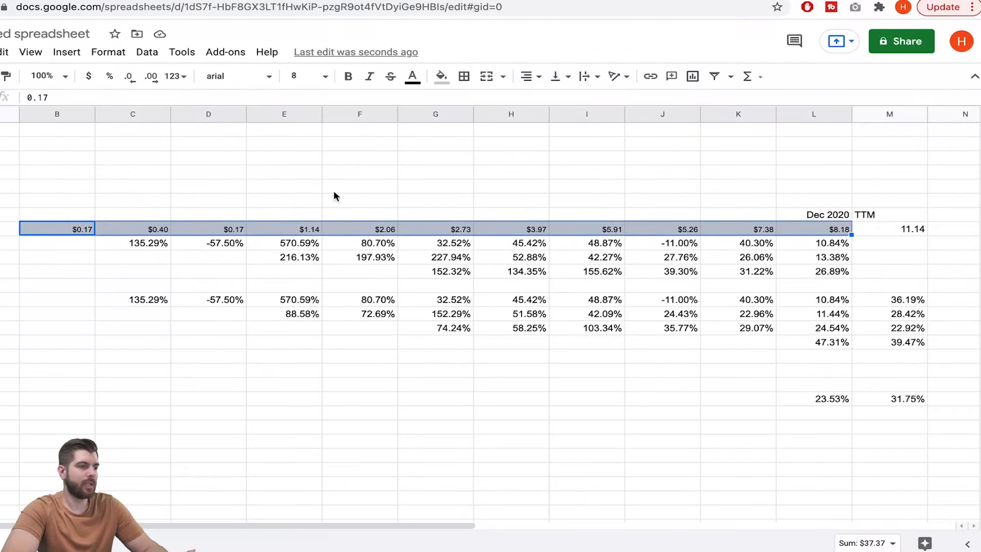
click(66, 52)
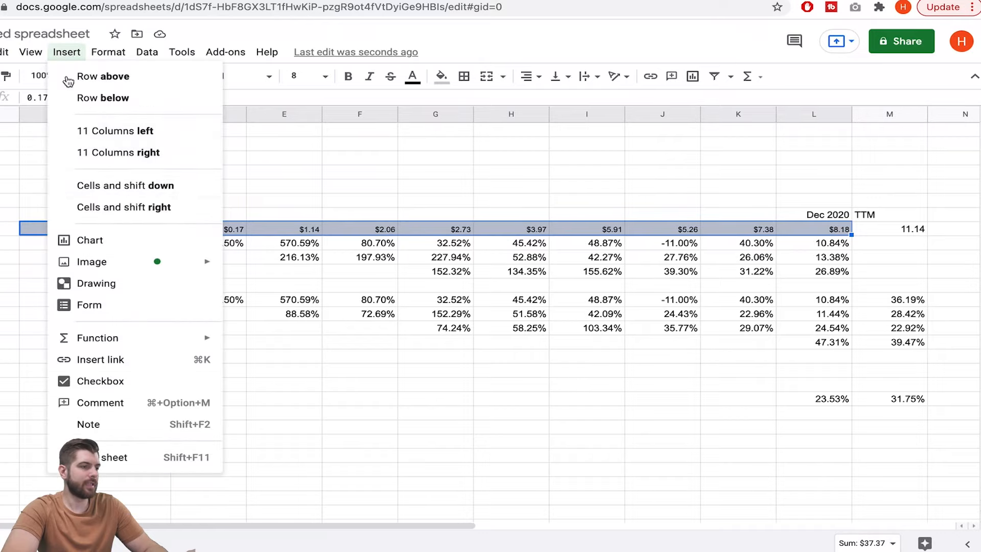
click(90, 239)
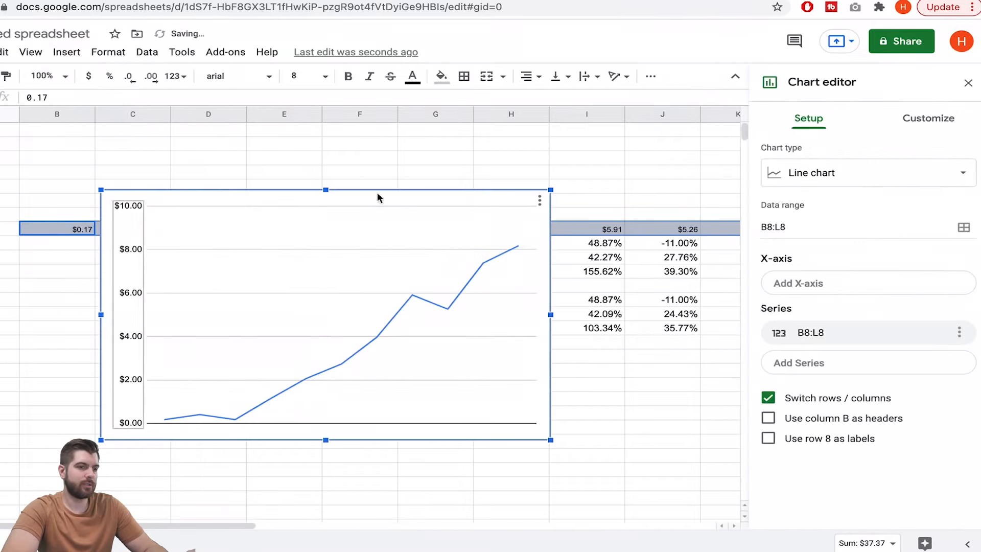
click(804, 178)
scroll(810, 394, down, 10)
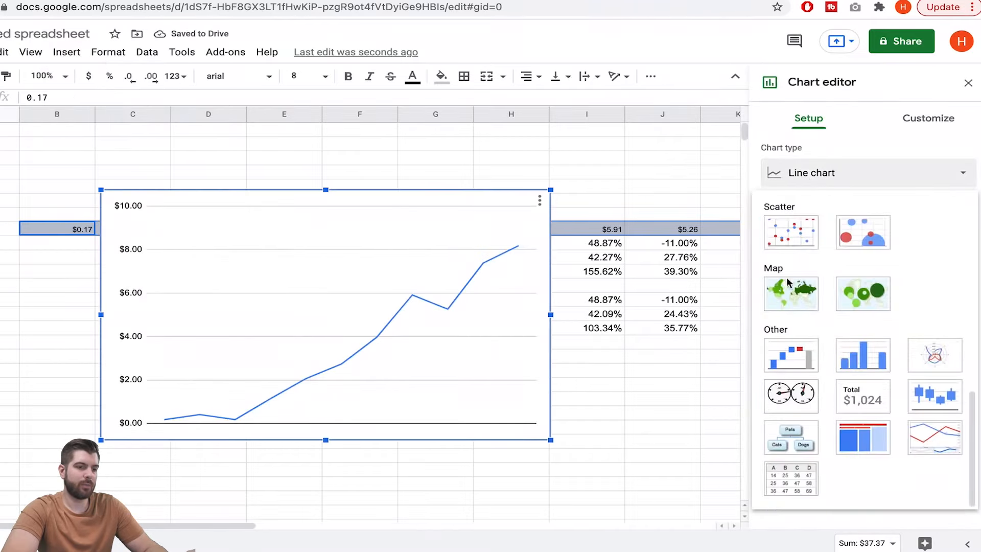
click(792, 219)
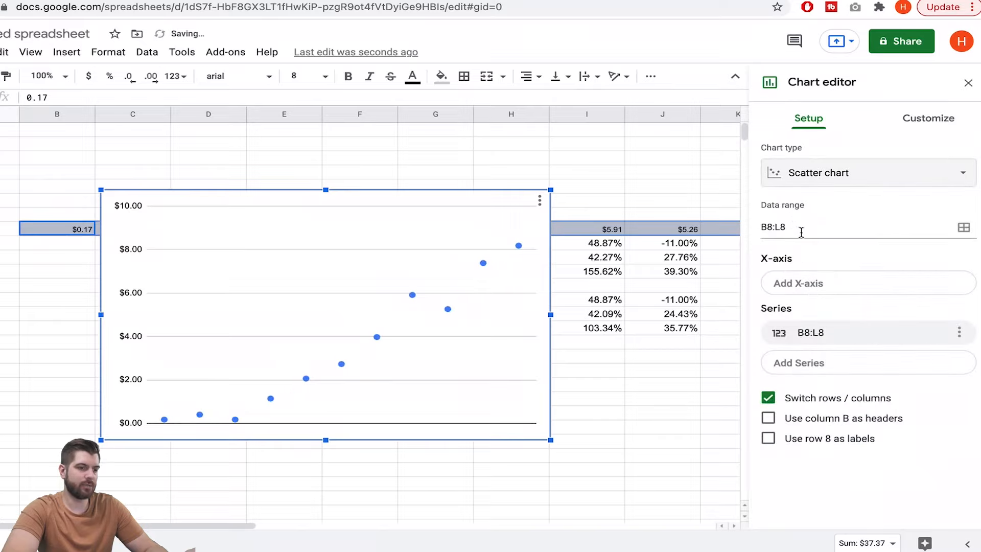
Add an exponential trendline to the scatter chart's series and label it with its equation
click(928, 123)
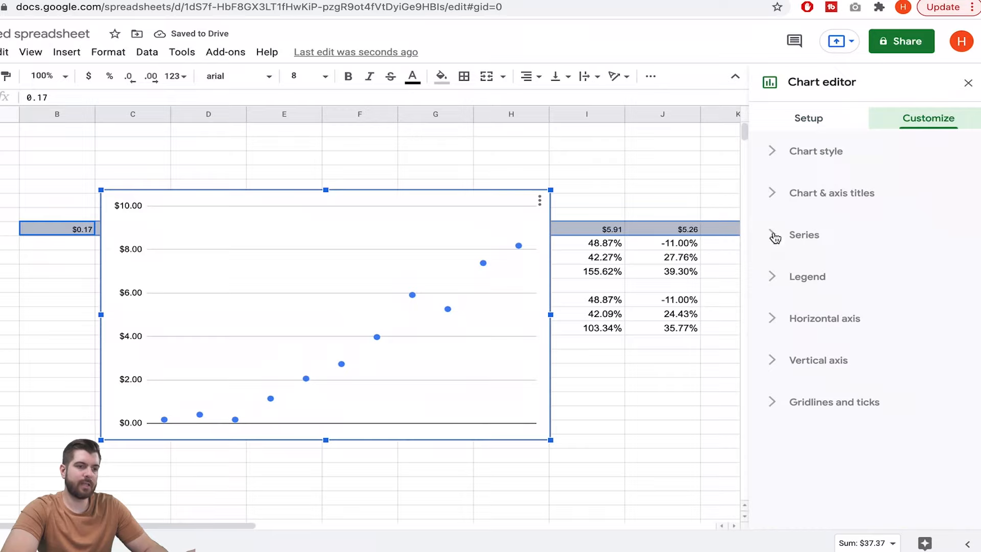
click(774, 237)
scroll(810, 406, down, 1)
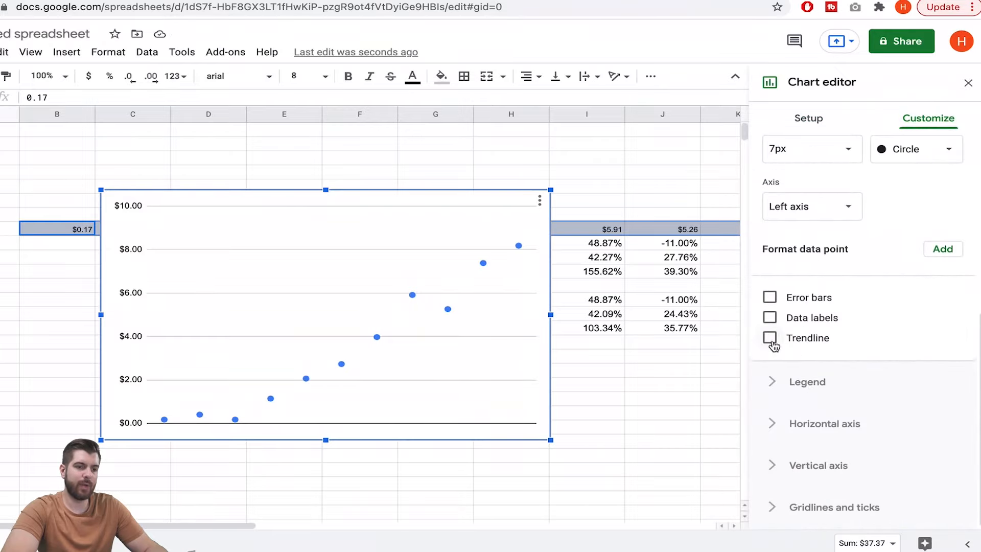
click(770, 338)
click(823, 398)
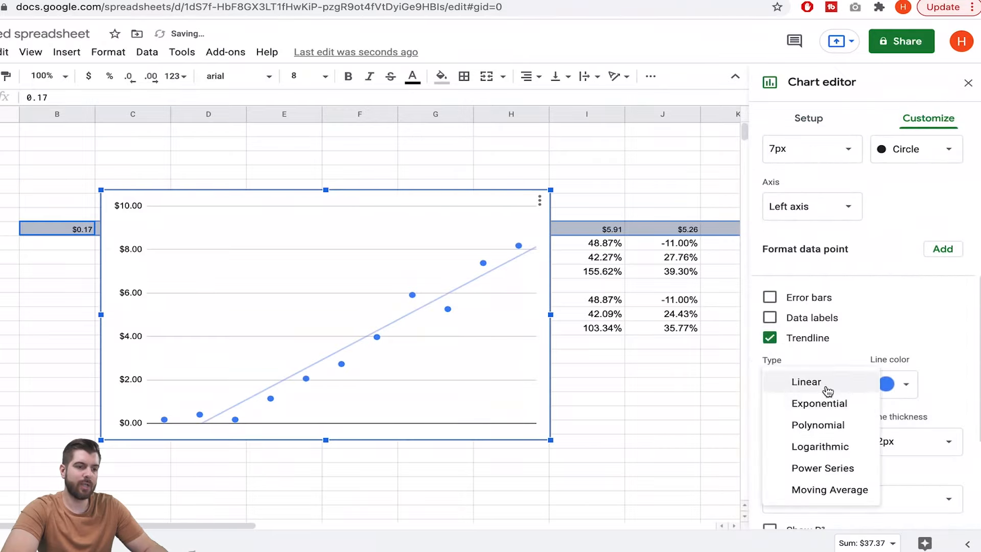
click(831, 403)
scroll(832, 407, down, 2)
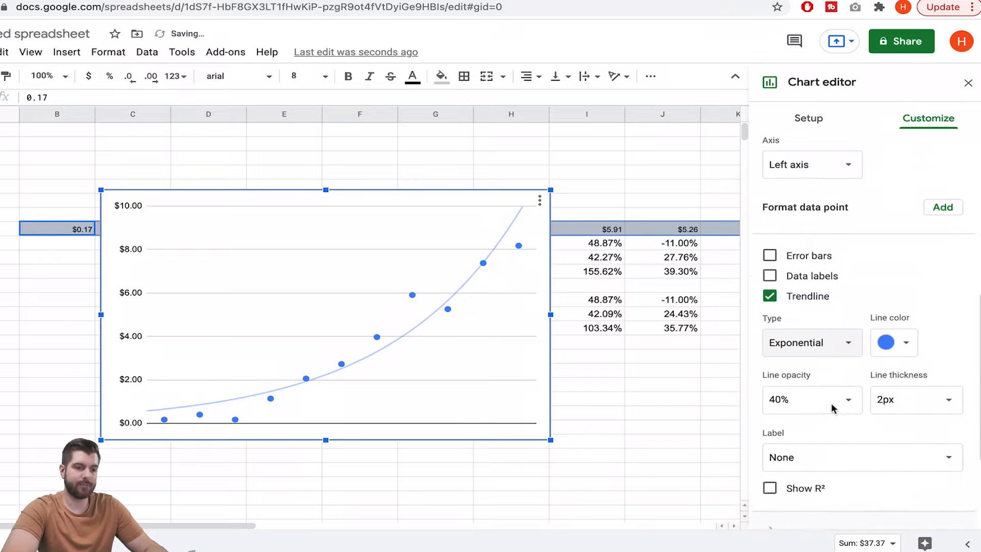
click(821, 411)
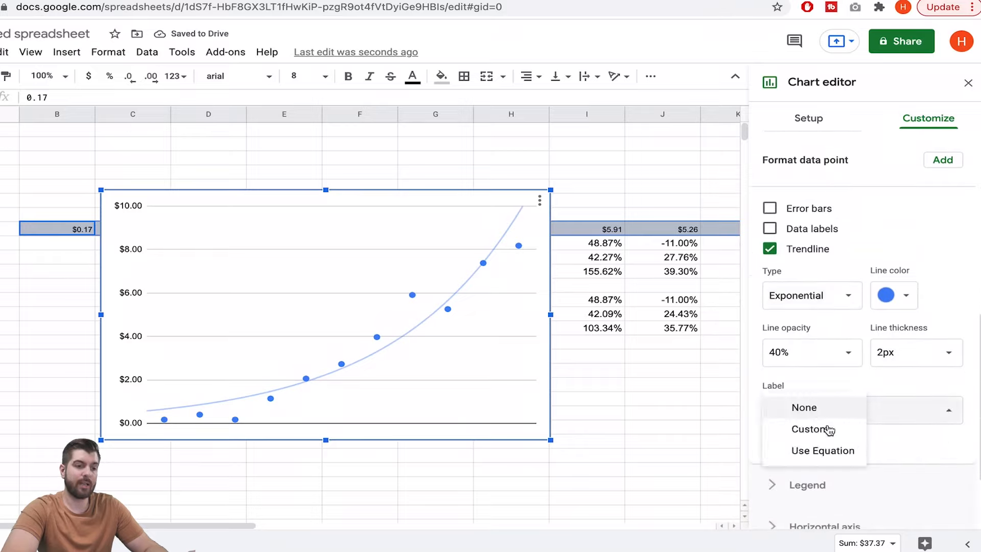
click(822, 450)
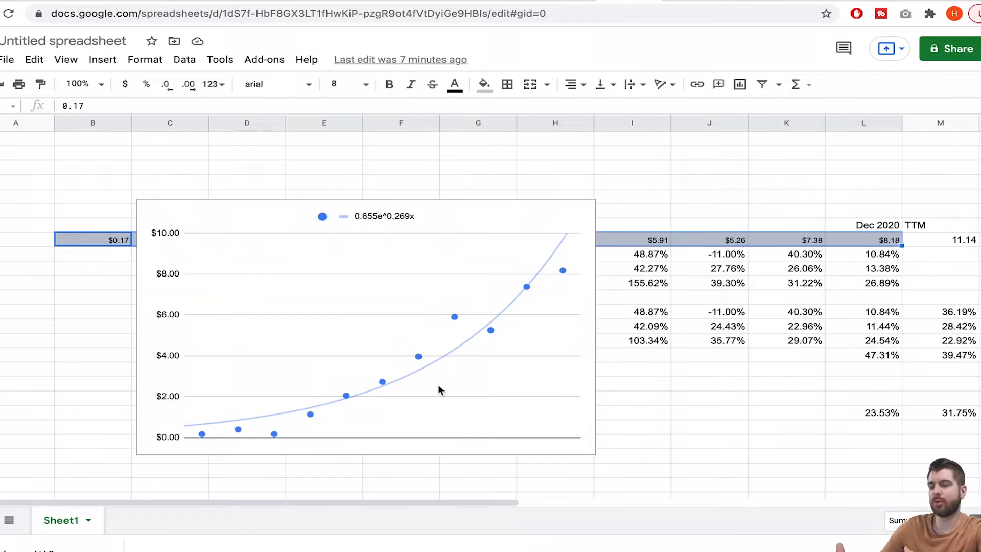
Enter the first-year projection =M8*1.18 in C25, below the chart, and format it as currency
scroll(438, 390, down, 1)
click(148, 475)
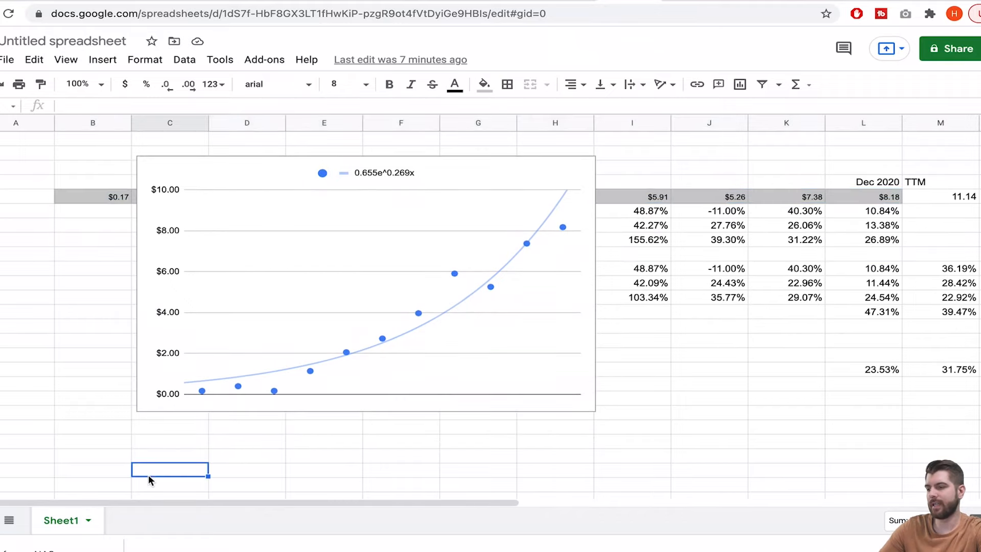
text(=)
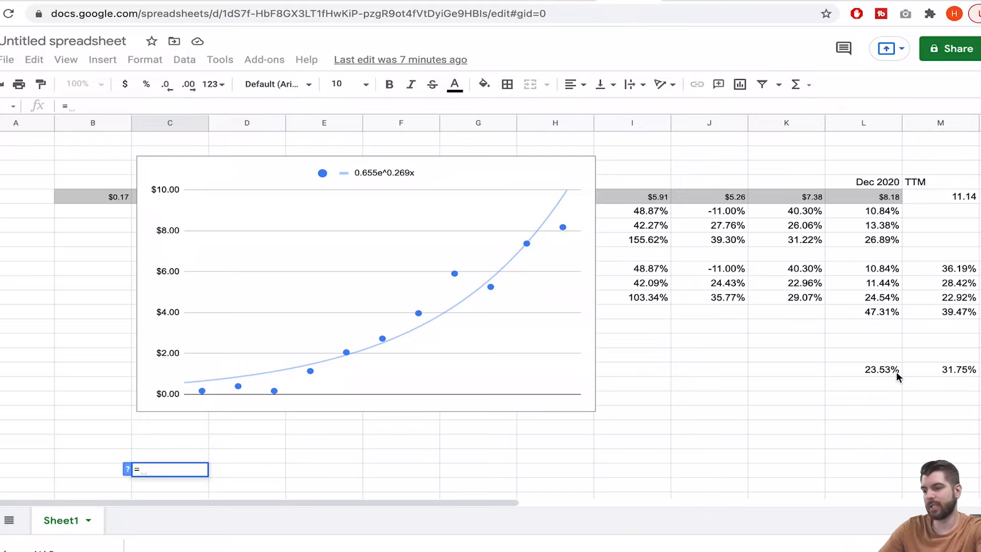
scroll(896, 372, up, 1)
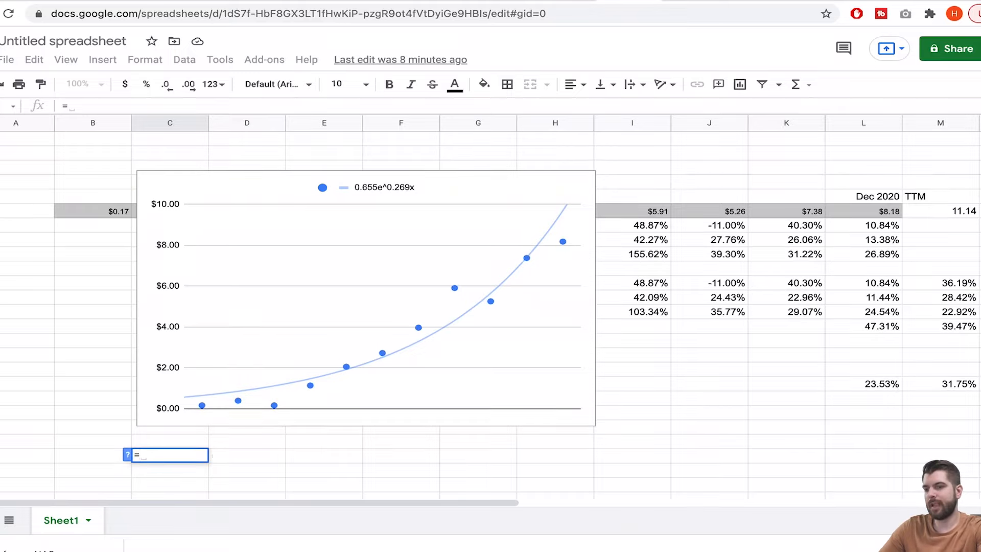
click(946, 211)
text(*)
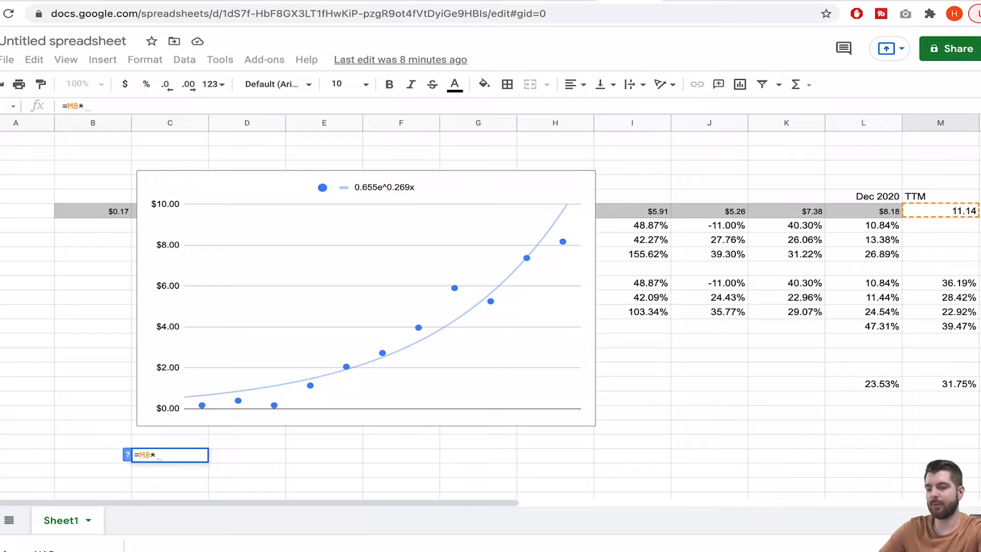
text(1)
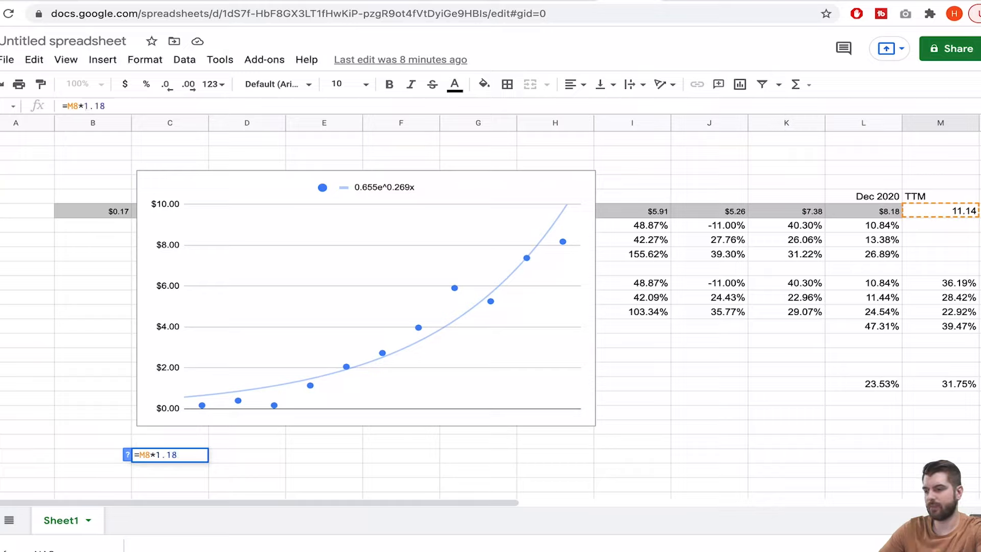
text(.18)
key(Return)
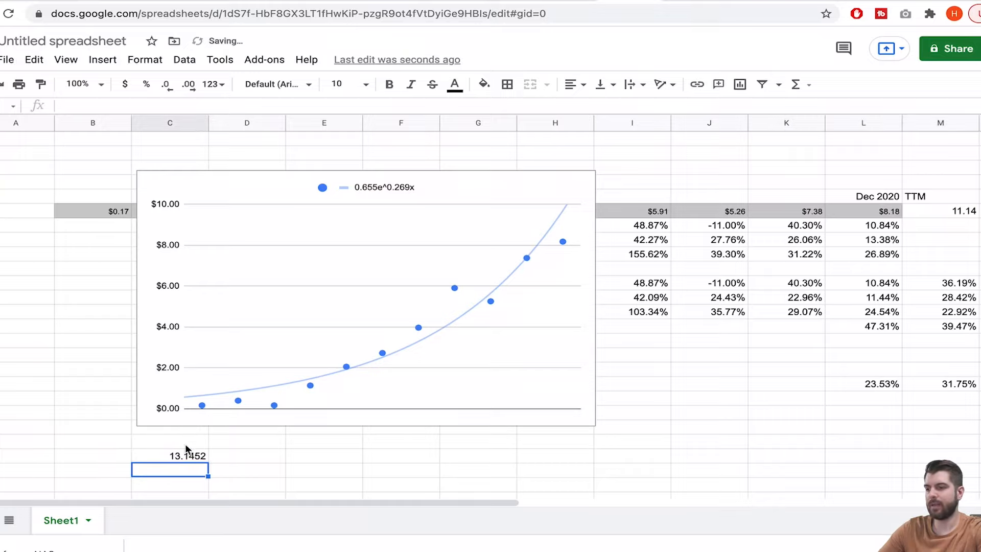
click(188, 454)
click(125, 84)
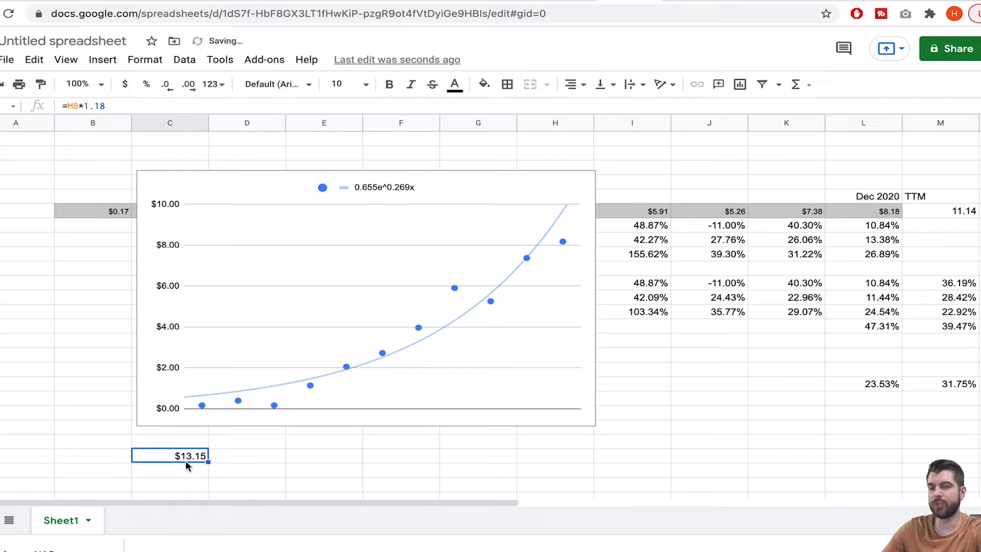
Enter the second-year projection =C25*1.18 in cell D25
click(236, 455)
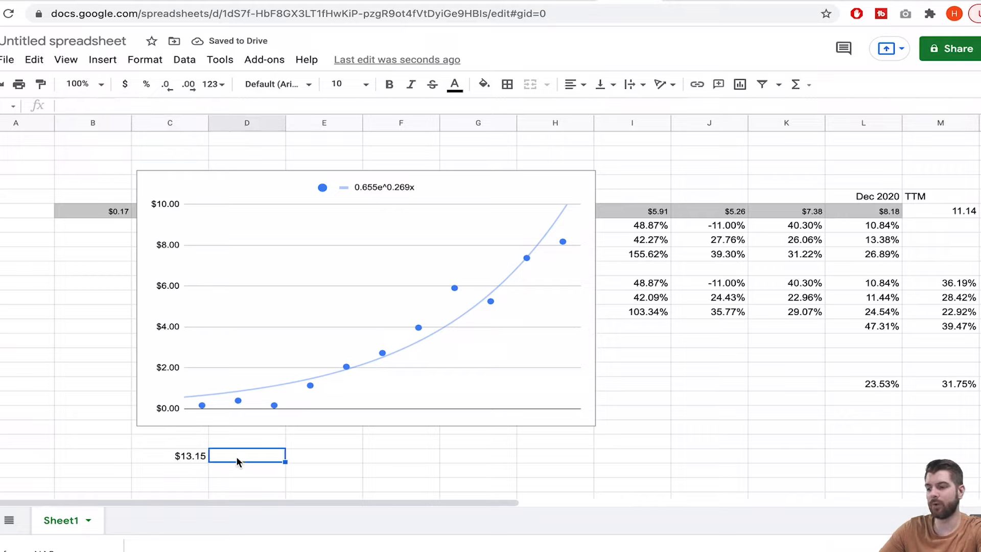
text(=)
click(165, 455)
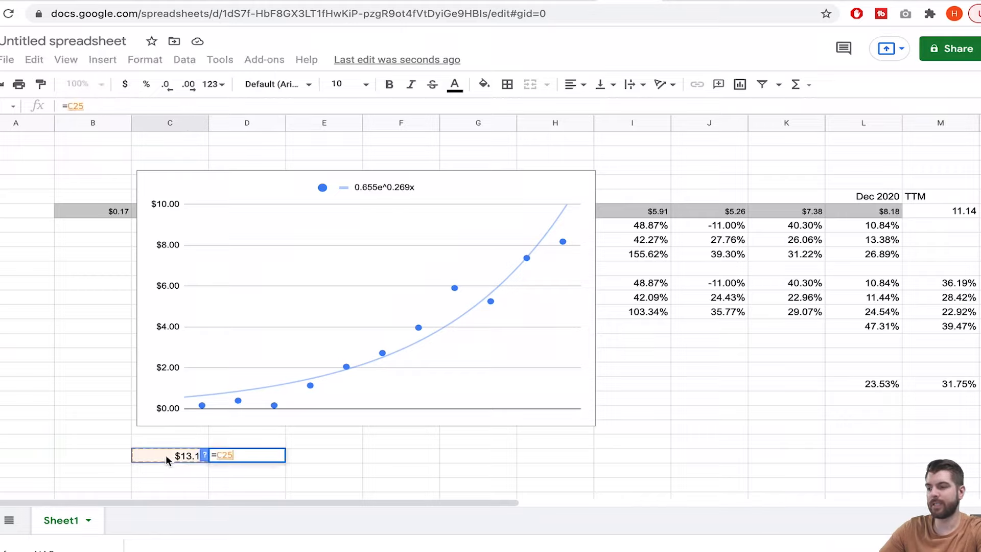
text(*)
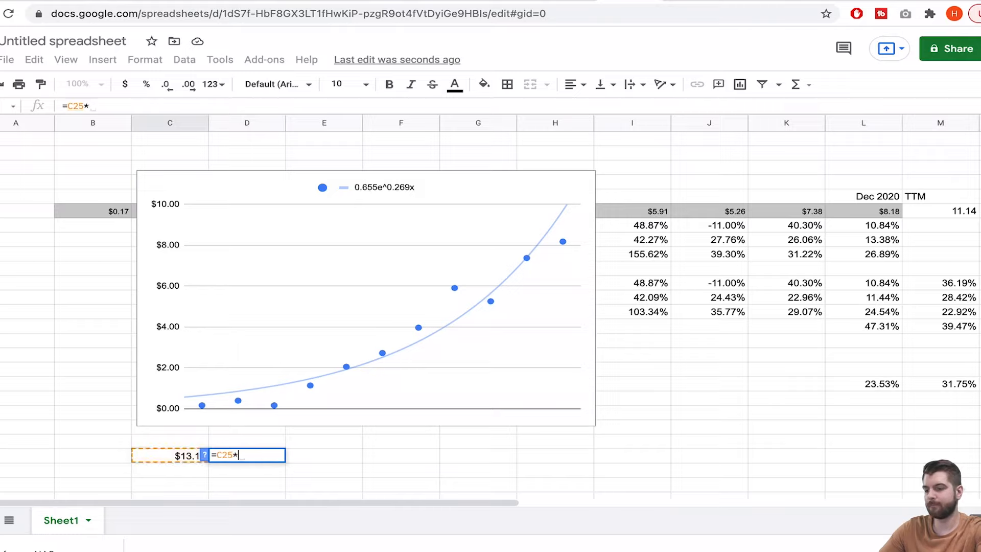
text(1.18)
key(Return)
Fill the D25 growth formula across to L25 and number the projection years 1 to 10 in C24:L24
click(265, 458)
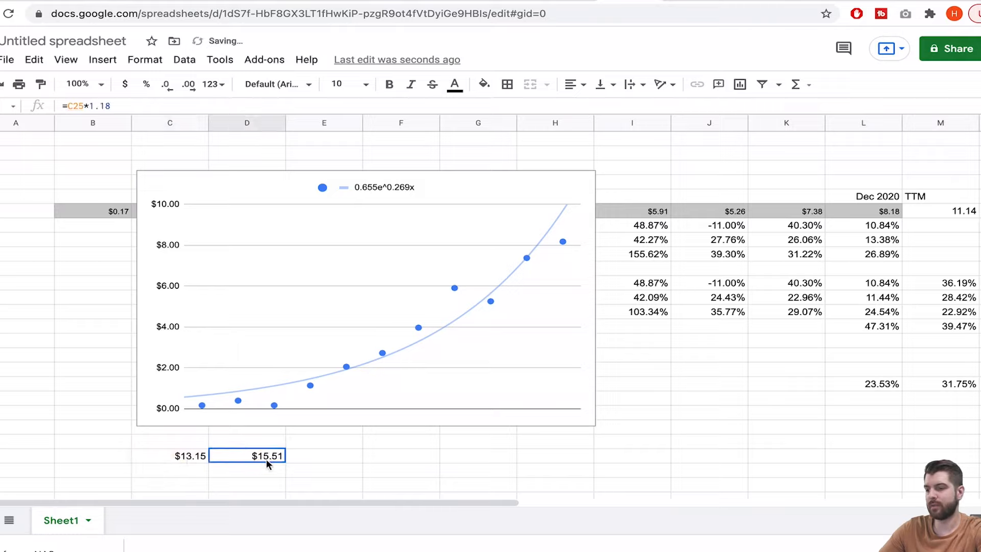
drag(286, 461, 871, 477)
click(197, 442)
text(1	2	3	4	5	6	7	8	9	10)
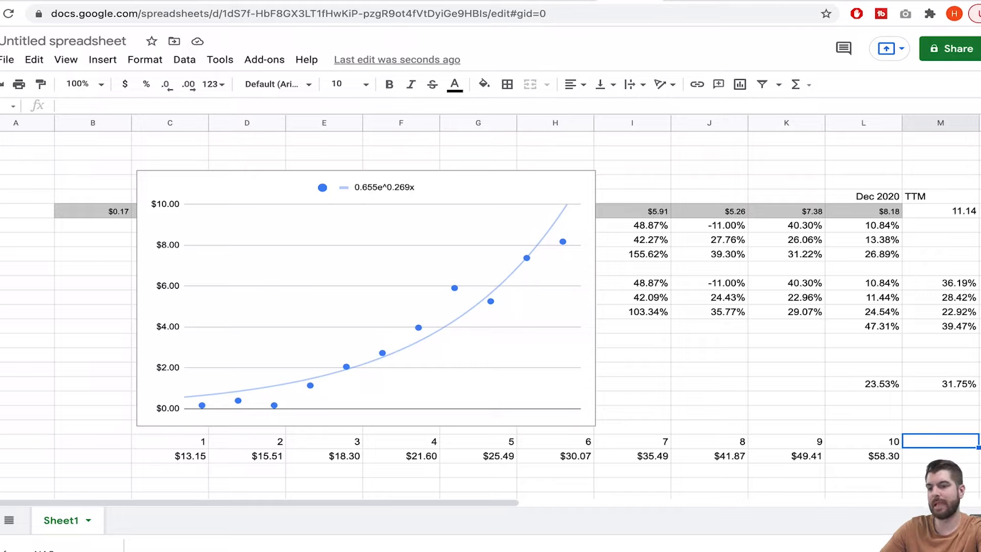
Calculate the year-10 terminal value in L26 as the final projected cash flow times 15, using =L25*15
click(878, 472)
text(=)
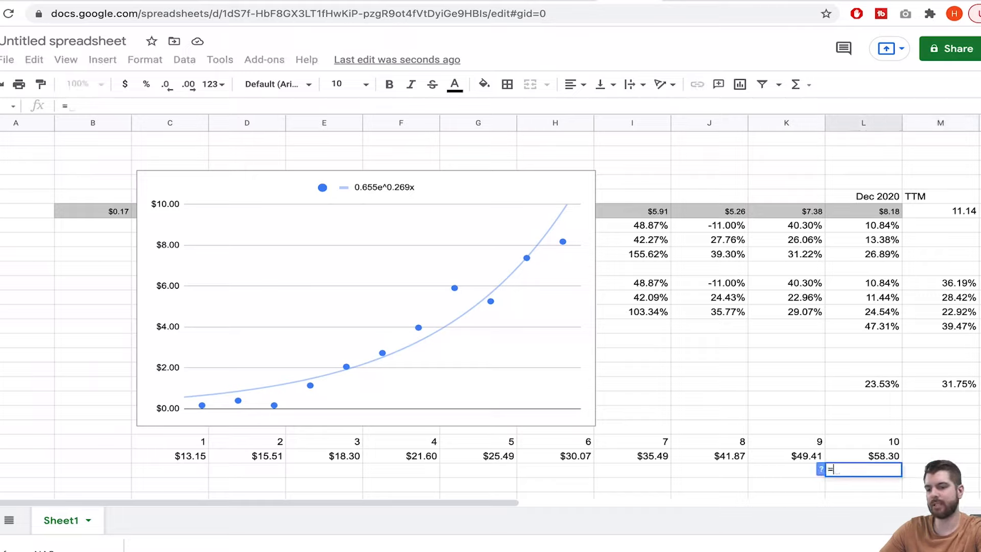
click(873, 460)
text(*15)
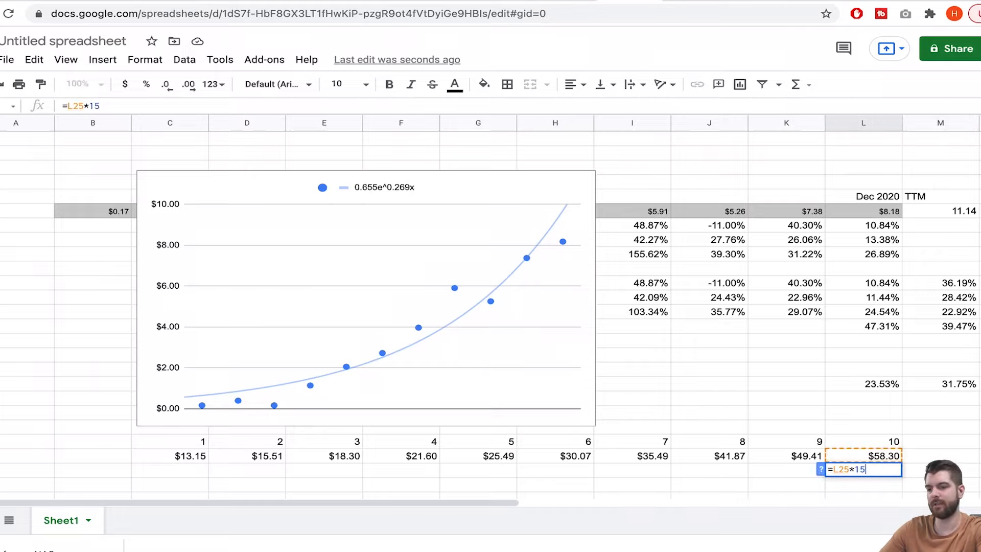
key(Return)
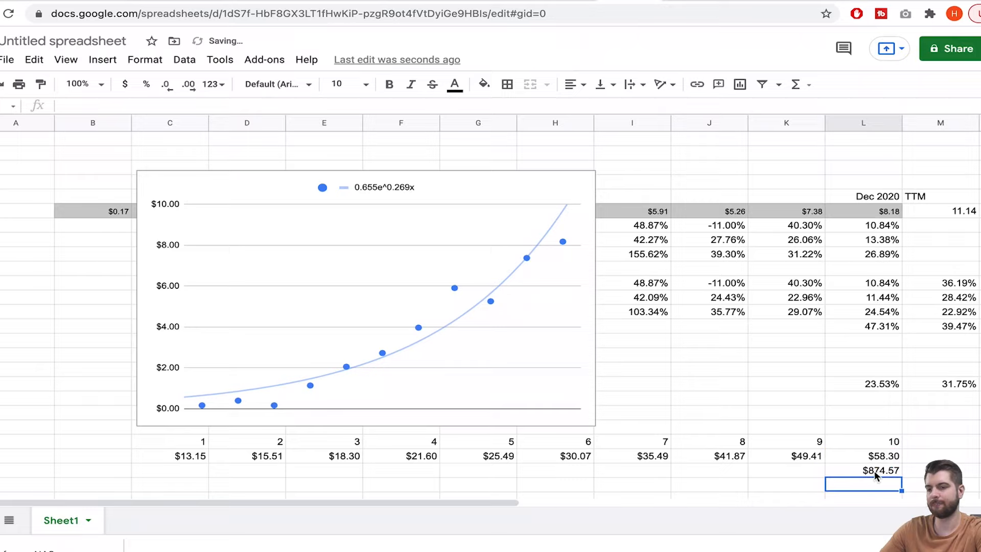
Total the year-10 cash flow and terminal value in L27 with =sum(L25:L26), and fill the formula back to C27
text(=)
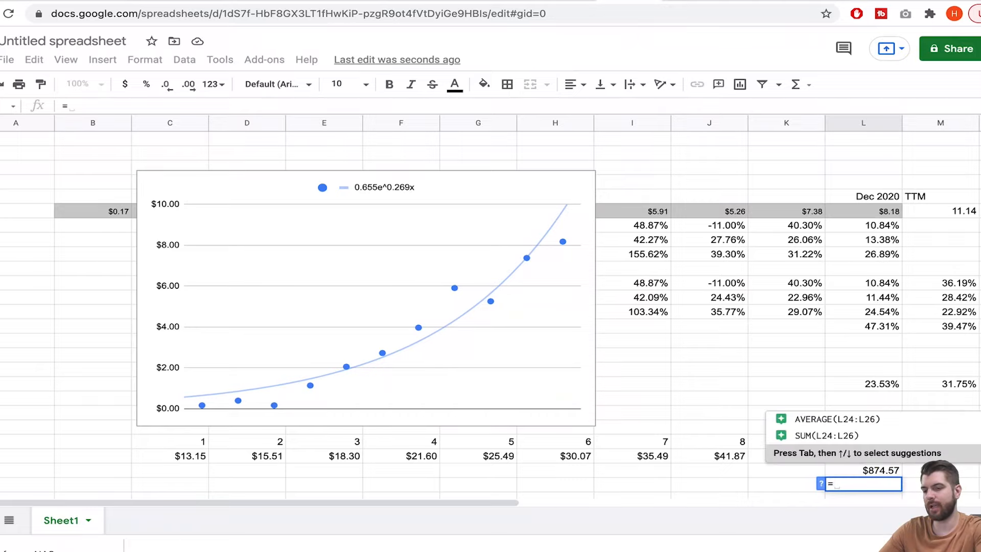
text(sum()
drag(878, 463, 879, 473)
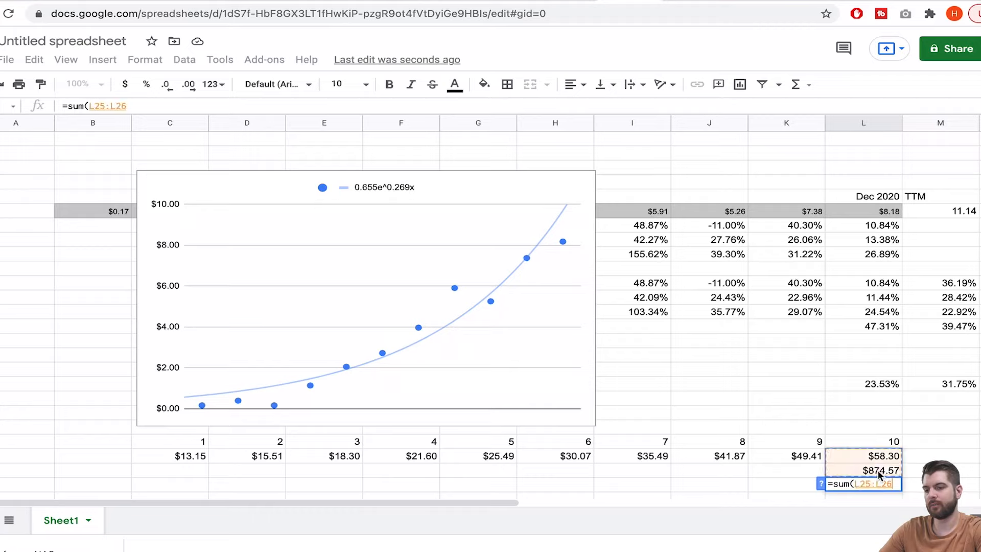
key(Return)
click(884, 471)
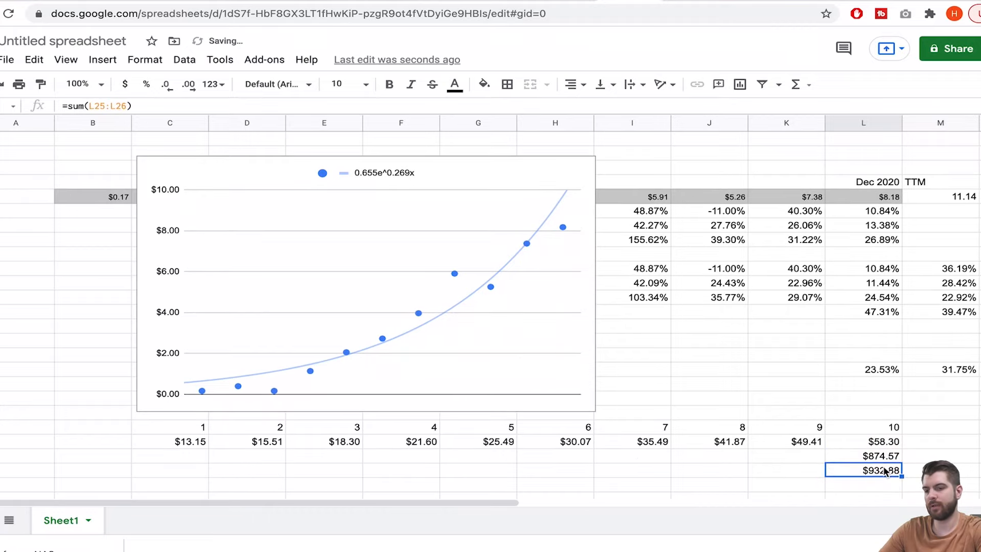
drag(902, 476, 198, 476)
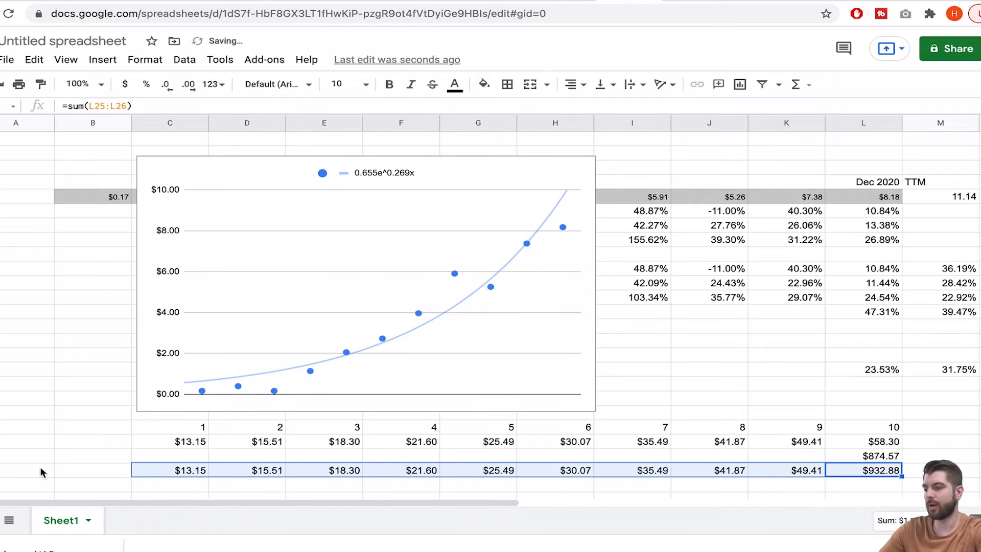
Copy Facebook's current share price from the Google results and enter it in cell B27 as the negative initial outlay, -362.65
click(104, 475)
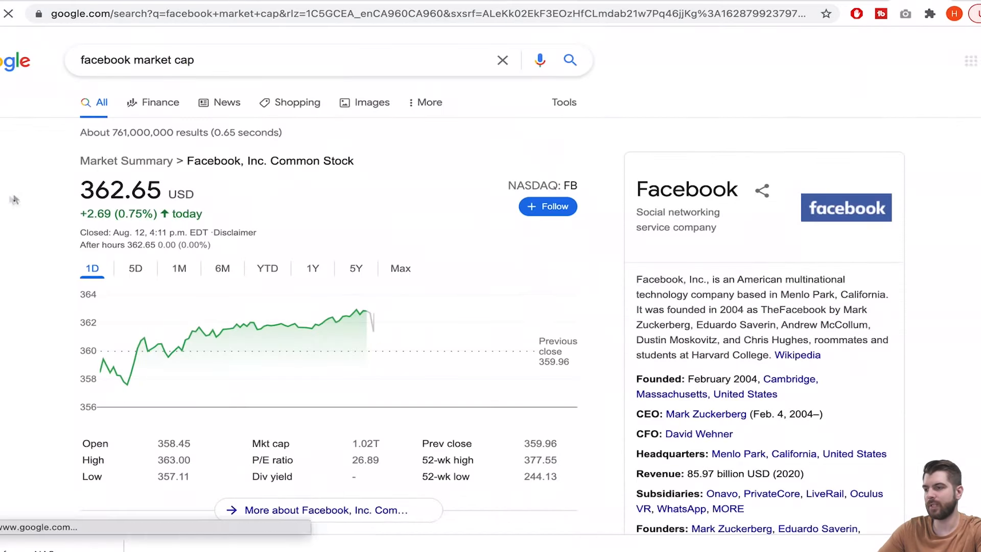
drag(82, 187, 159, 187)
key(ctrl+c)
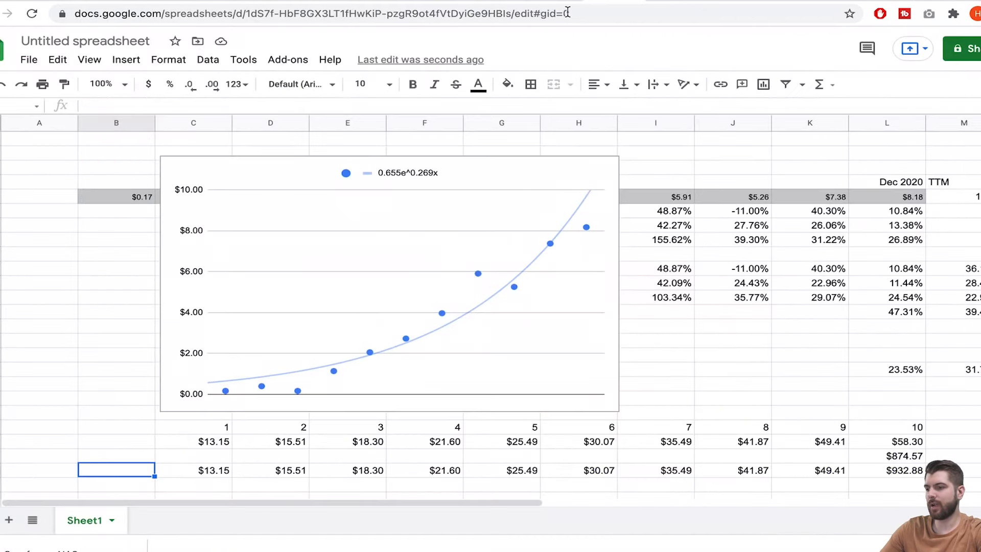
text(-)
key(ctrl+v)
key(Return)
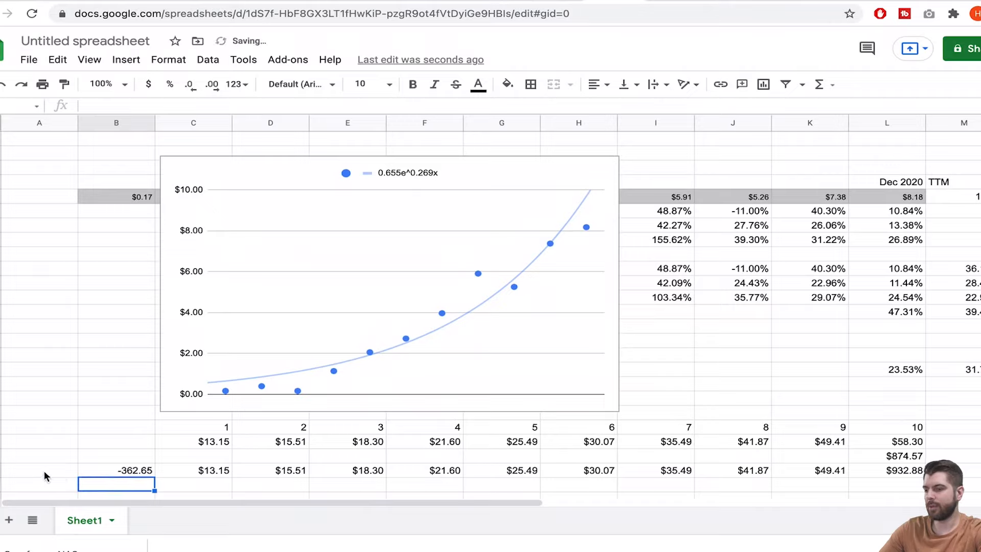
Calculate the investment's internal rate of return in cell A27 with =IRR(B27:L27)
click(45, 470)
text(=IRR()
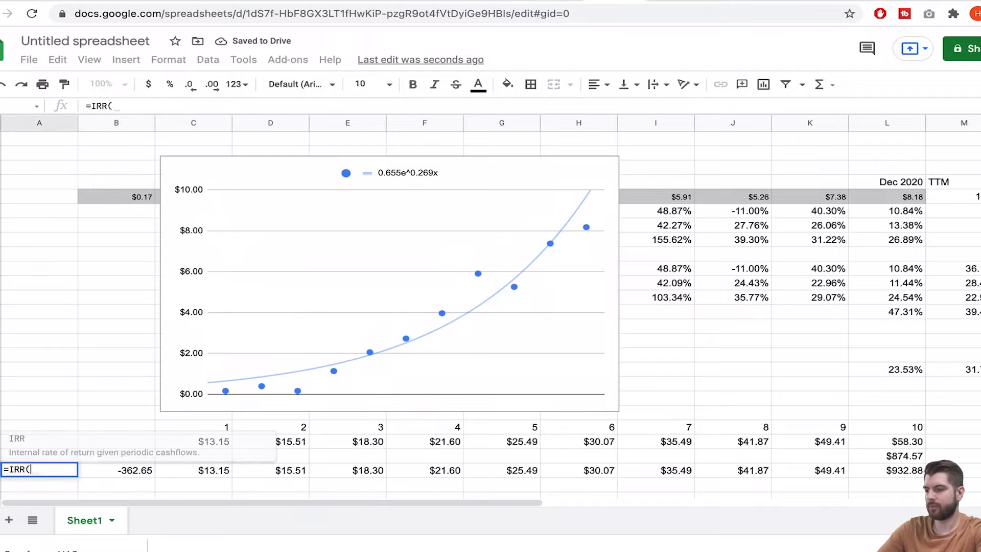
drag(131, 471, 886, 477)
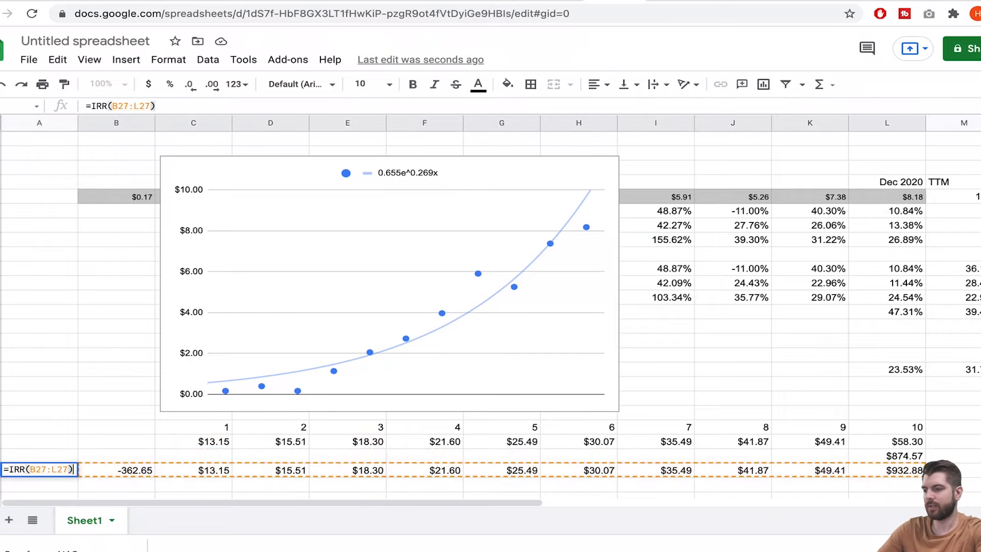
key(Return)
click(60, 470)
scroll(54, 452, down, 1)
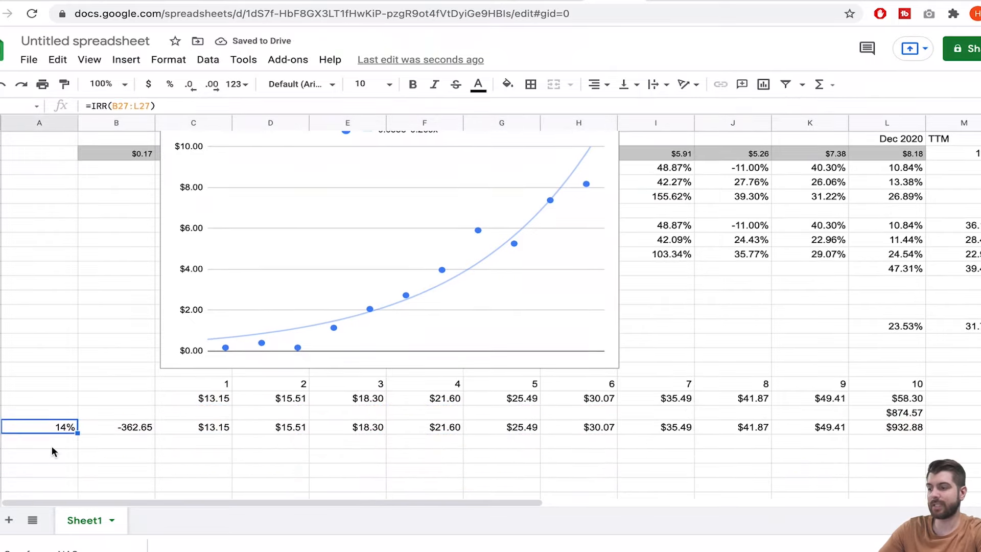
Enter the share price 362.65 as a reference value in cell A22
click(54, 454)
click(61, 358)
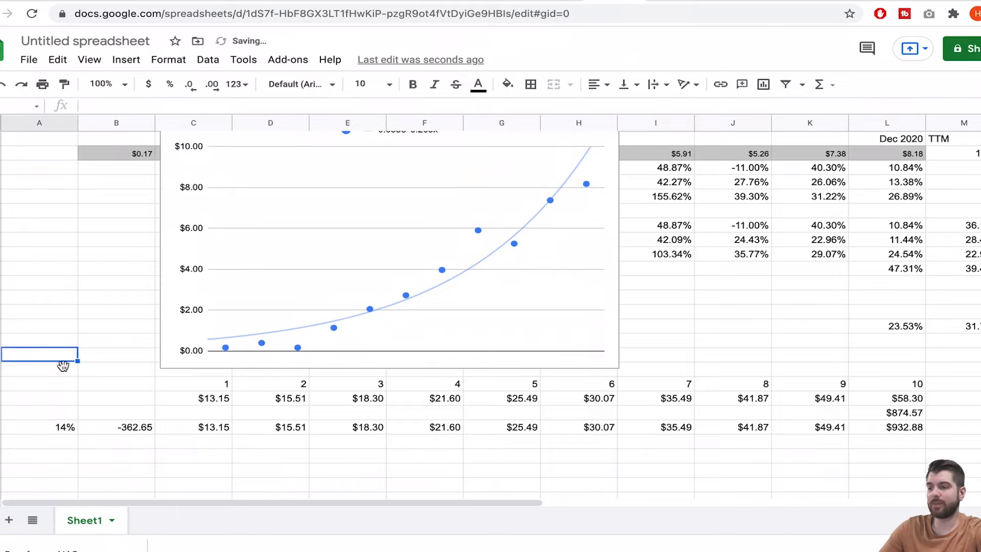
text(362.65)
key(Return)
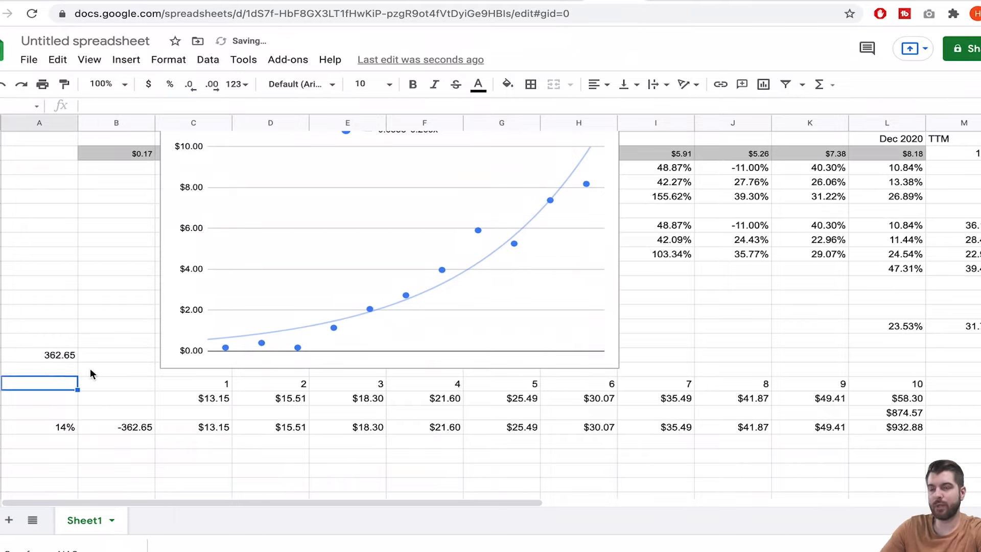
Examine the internal rate of return alongside the projected yearly cash flows, the TTM free cash flow per share and the year-10 total
click(213, 432)
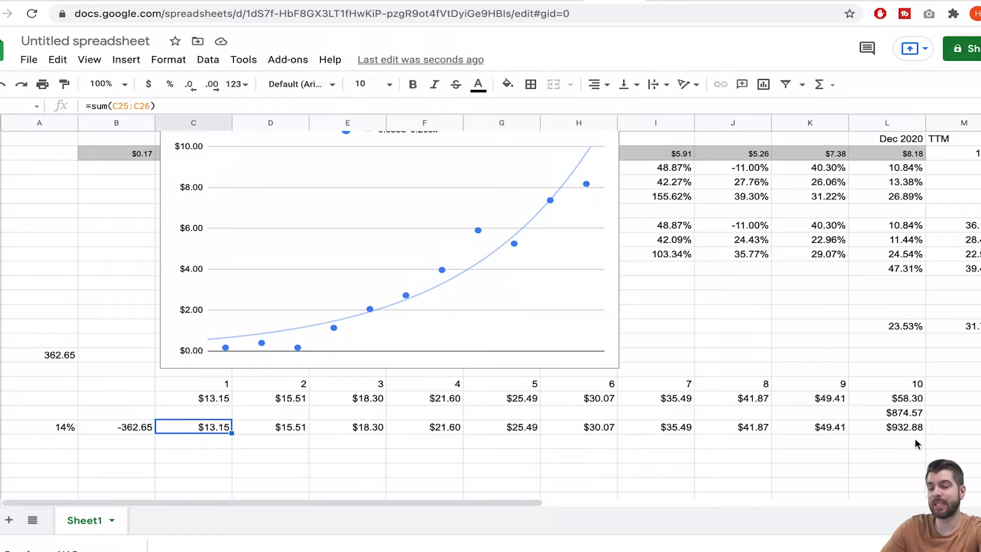
key(Left)
key(Left)
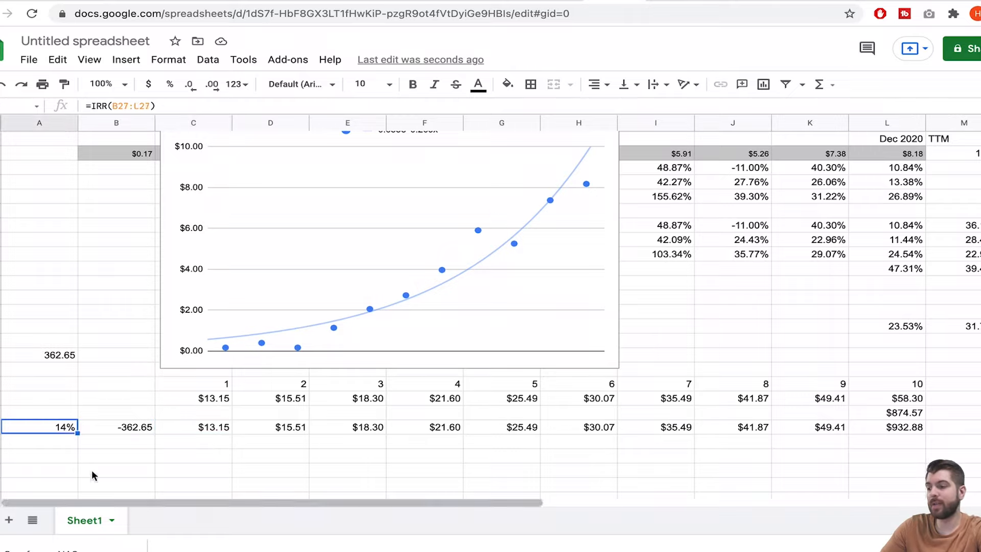
click(55, 438)
click(47, 428)
click(62, 458)
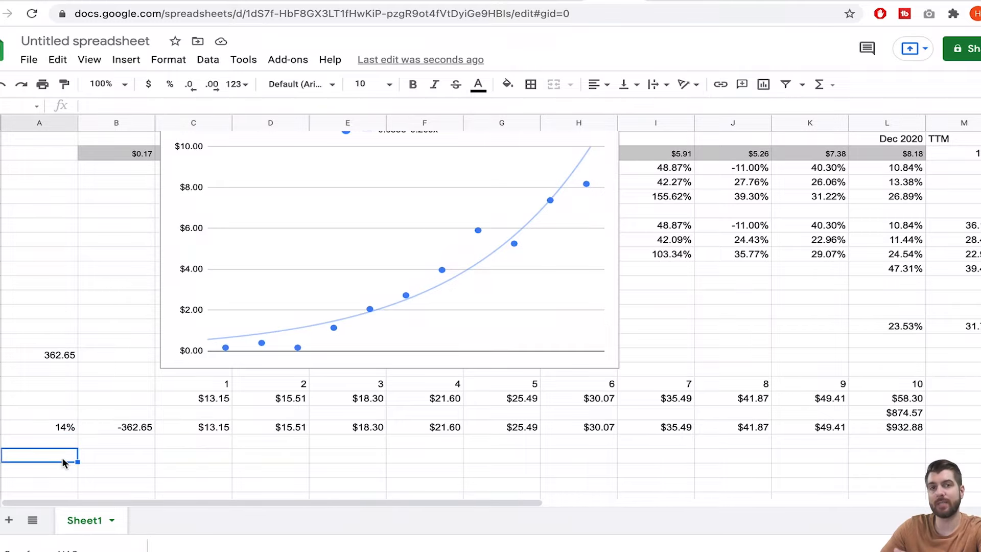
scroll(63, 457, up, 1)
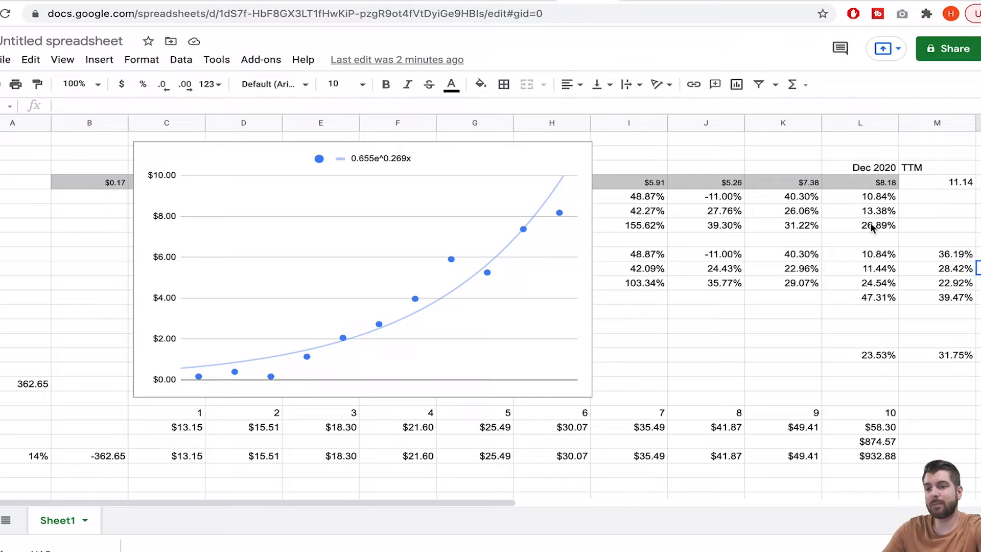
click(951, 184)
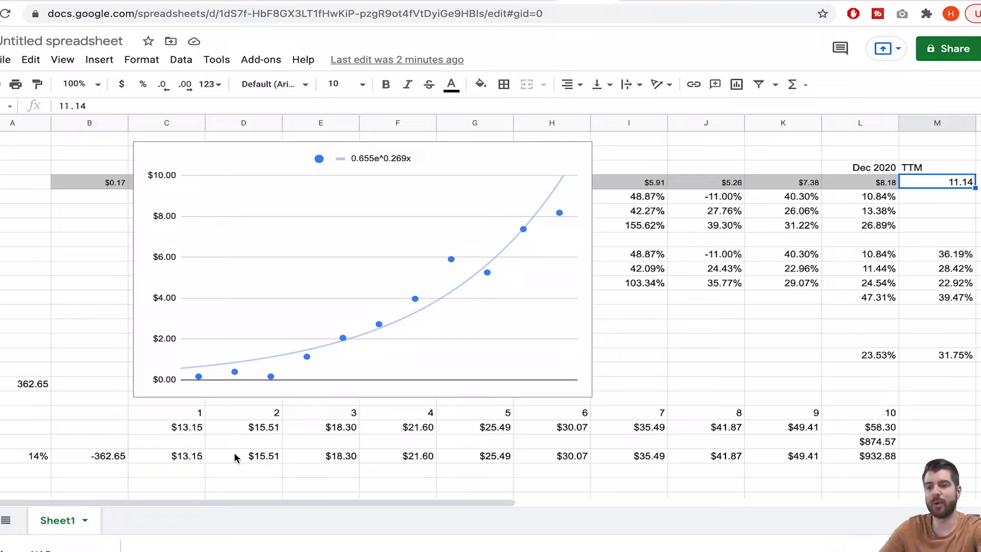
drag(860, 398, 887, 493)
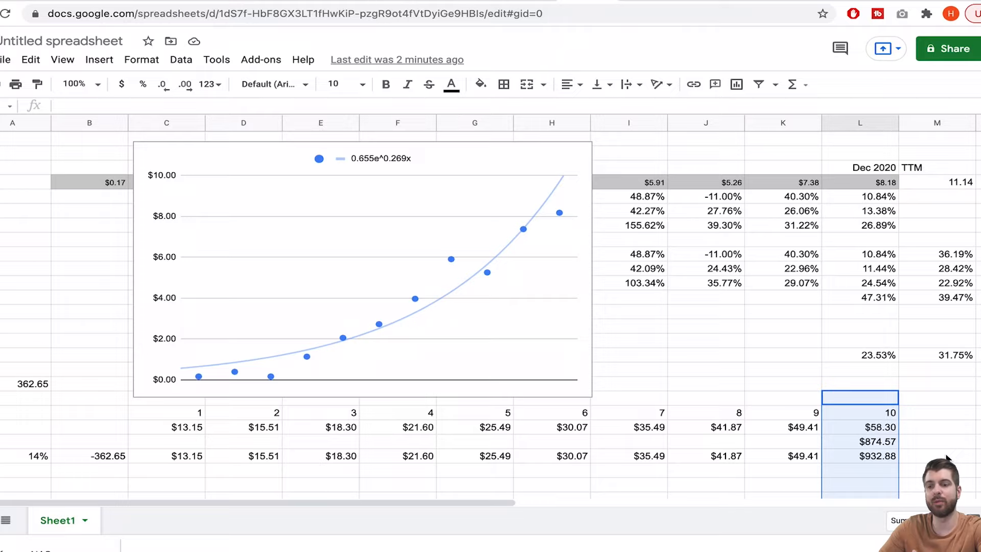
click(884, 494)
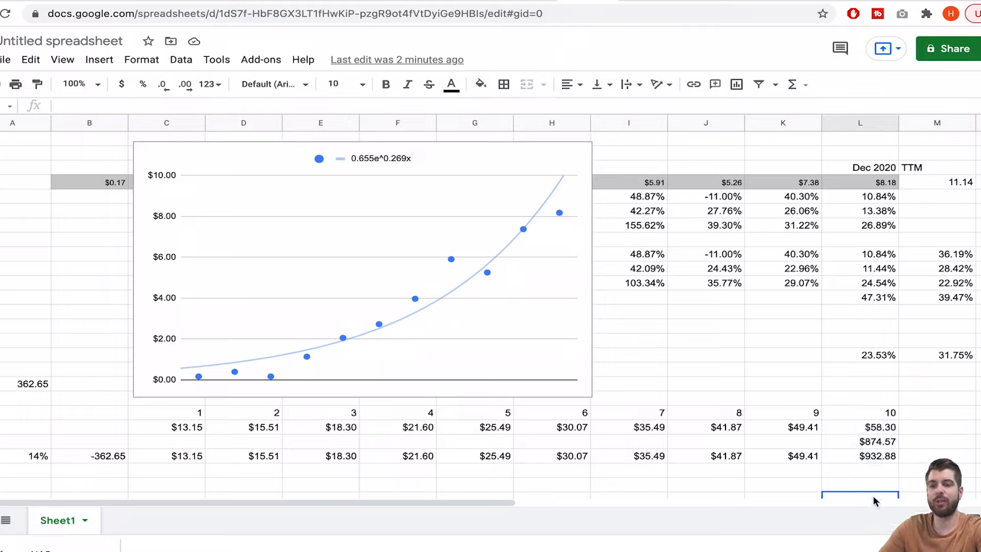
click(876, 457)
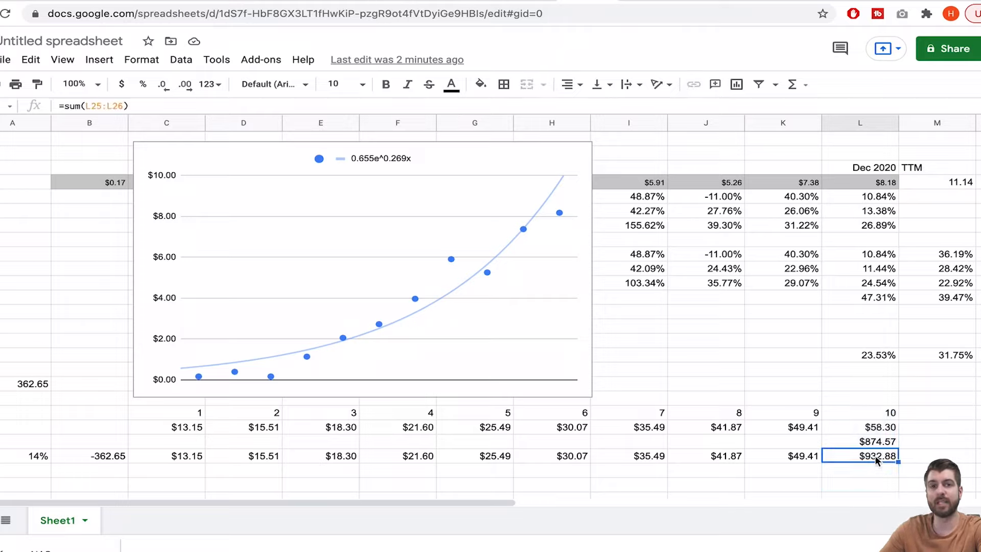
click(877, 483)
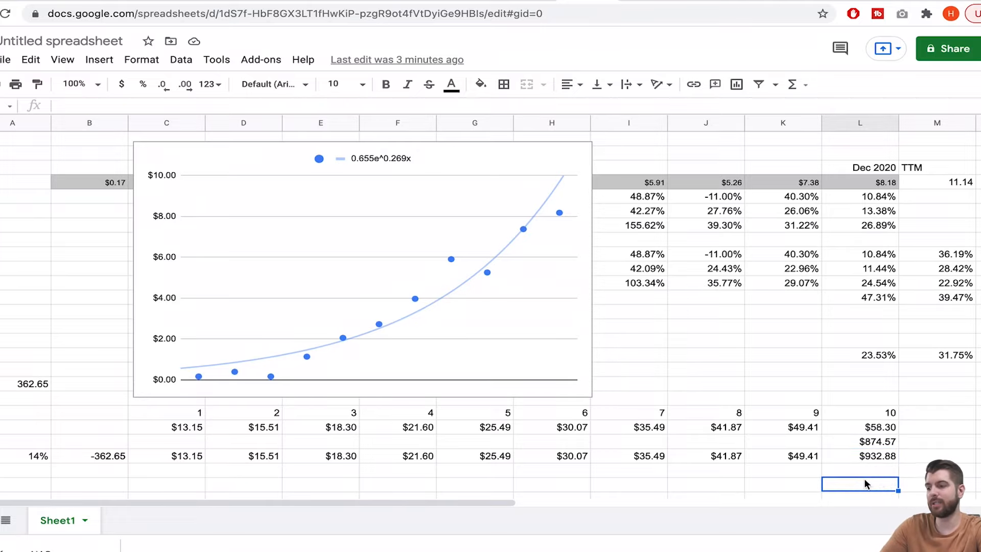
click(35, 460)
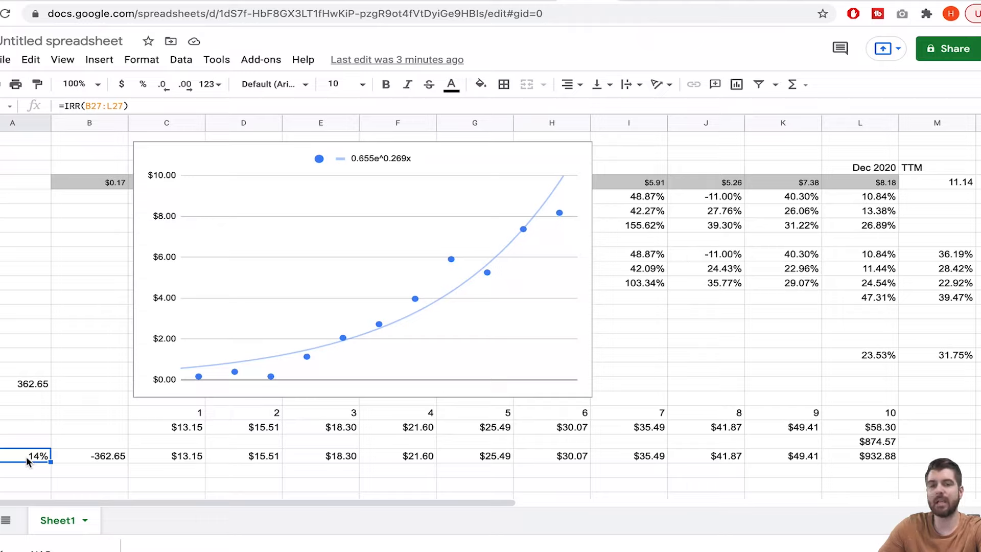
click(18, 468)
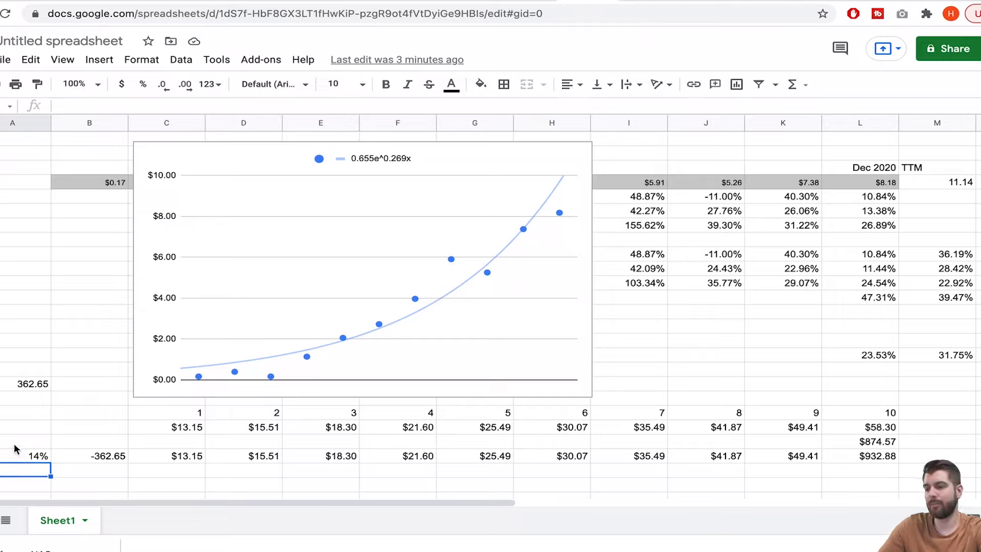
click(4, 427)
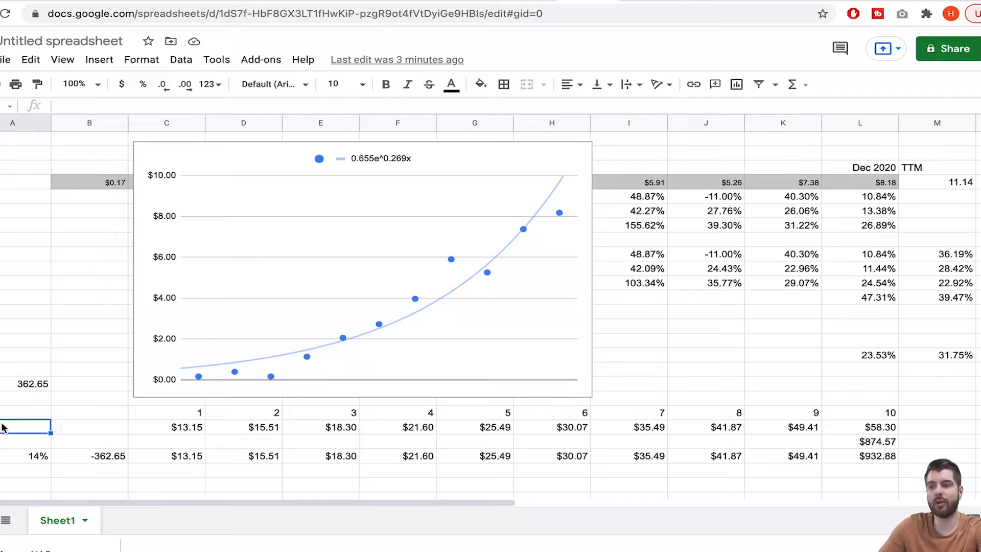